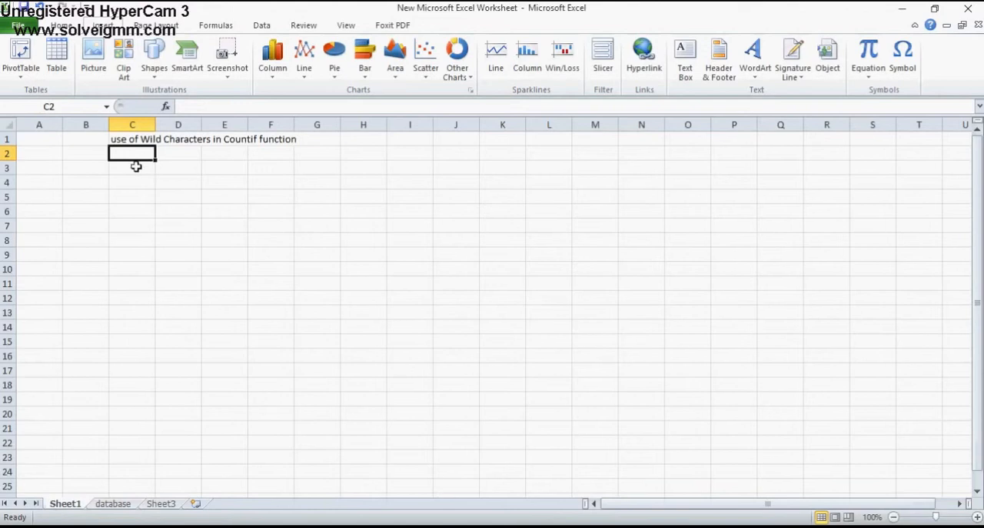
Enter the labels COUNTIF in cell G11 and COUNTIFS in cell G12
left_click(297, 282)
key("Caps_Lock")
type("COUNTIF")
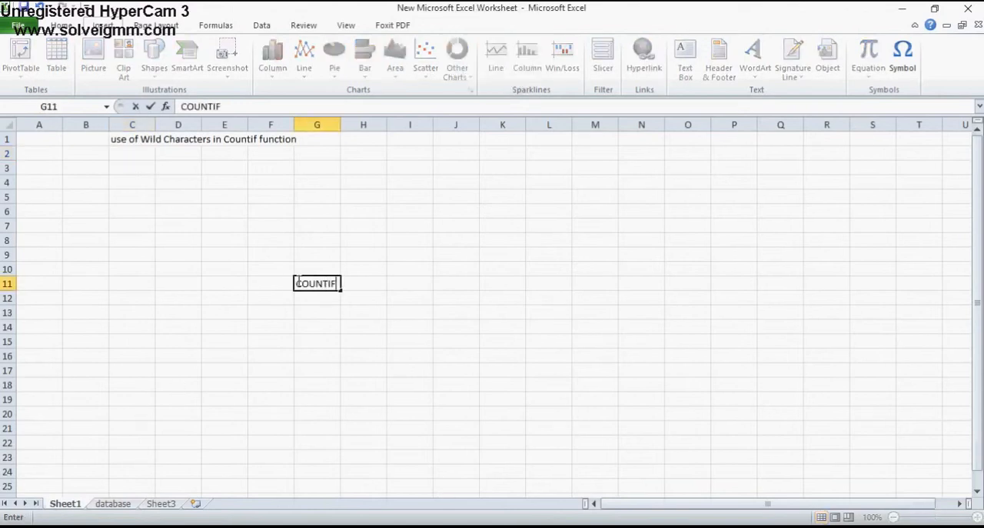
key("Return")
type("COUNTIFS")
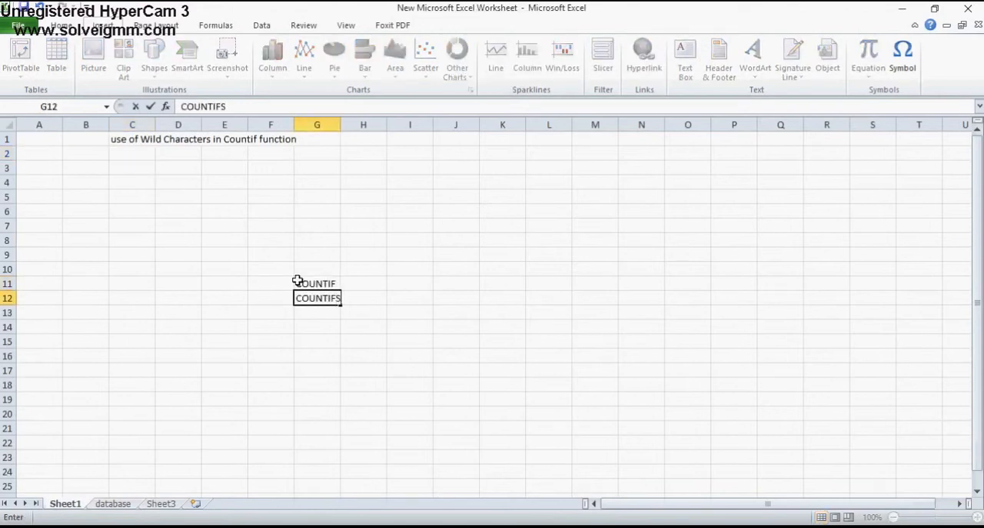
key("Return")
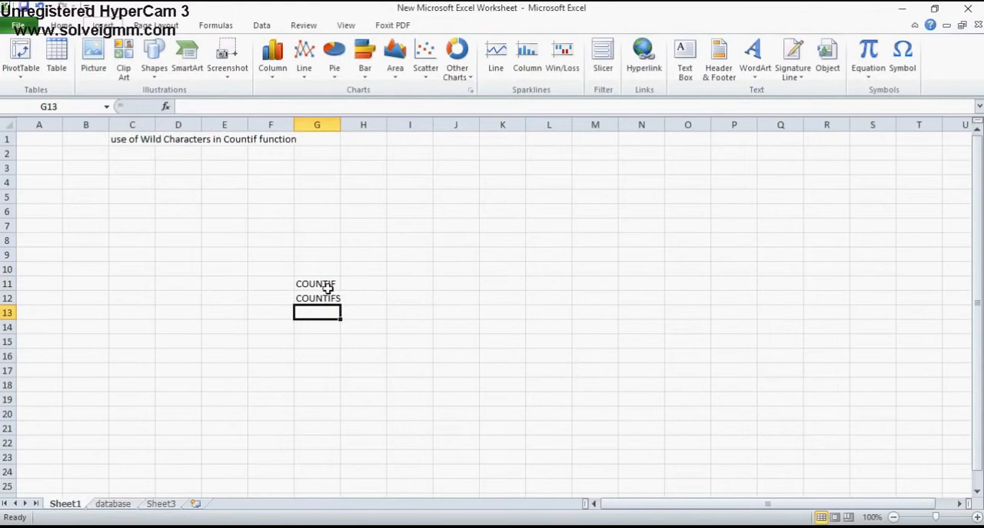
Autofit column G to the width of the two function names
left_click_drag(314, 284, 328, 293)
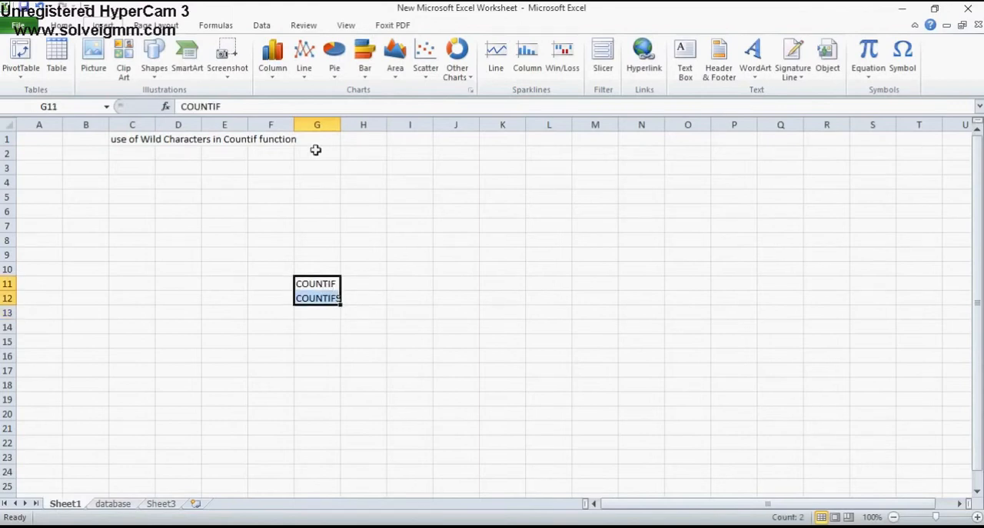
double_click(340, 126)
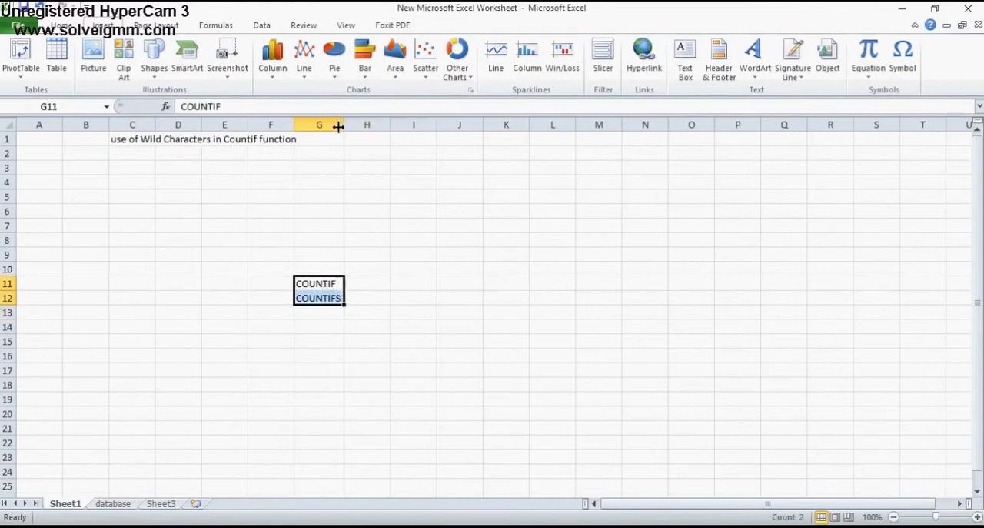
left_click(324, 320)
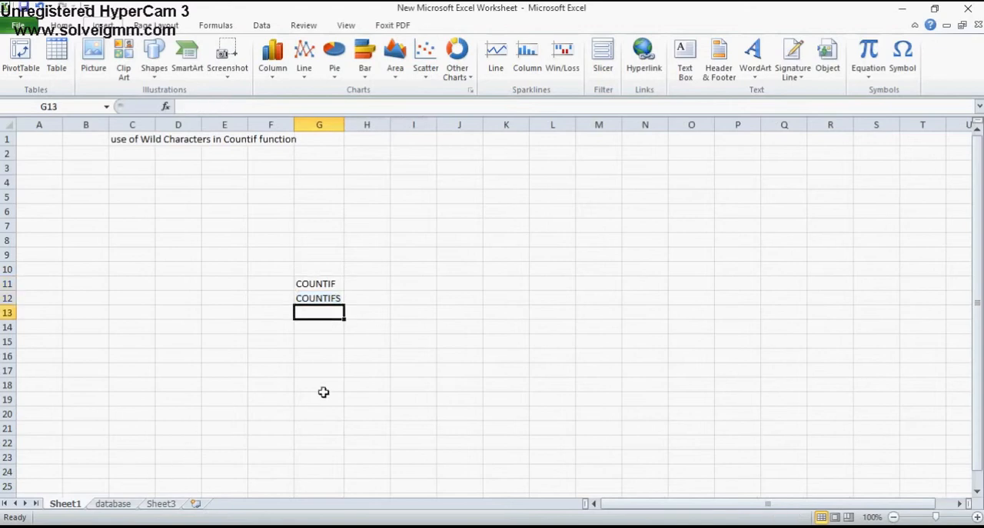
Clear the wild characters title from cell C1
left_click(127, 138)
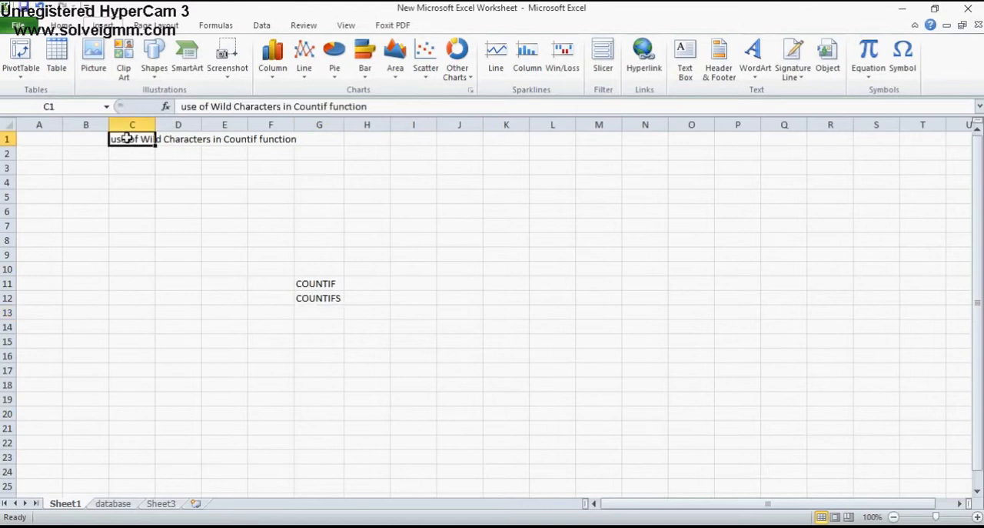
key("Delete")
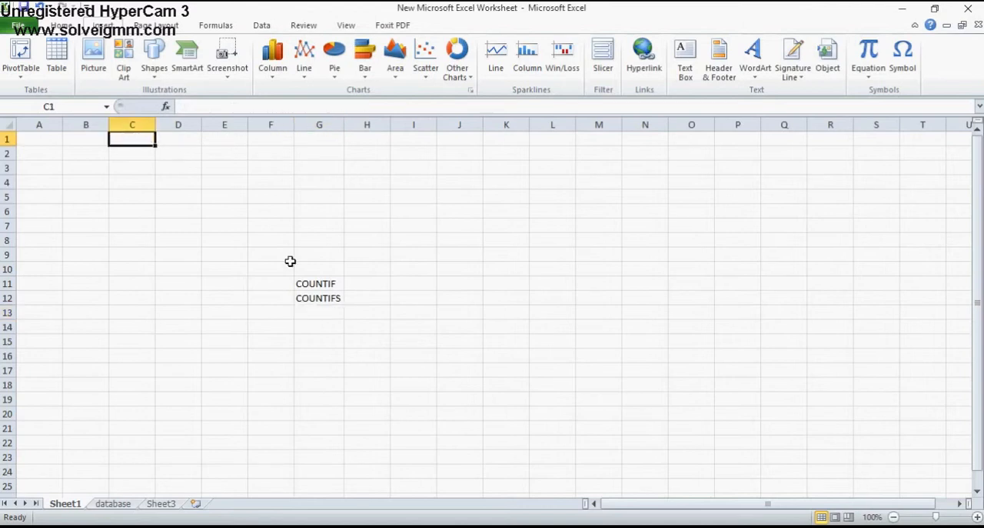
left_click(316, 297)
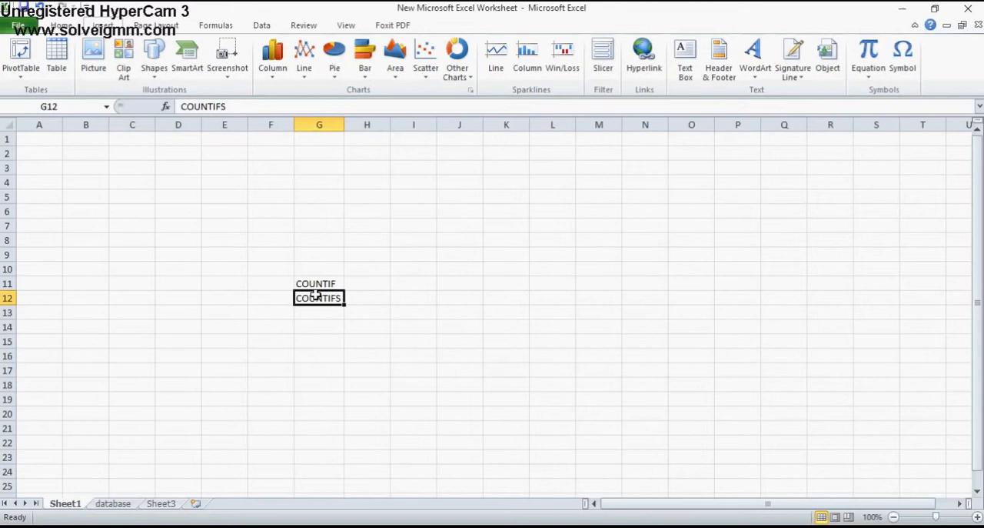
Open the database sheet and clear the leftover value in cell F8 below the questions
left_click(113, 503)
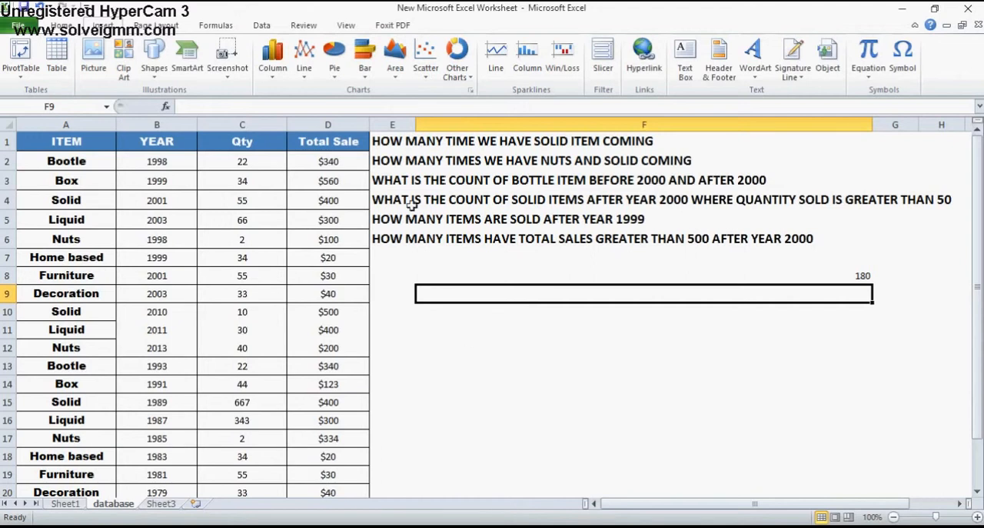
left_click(401, 141)
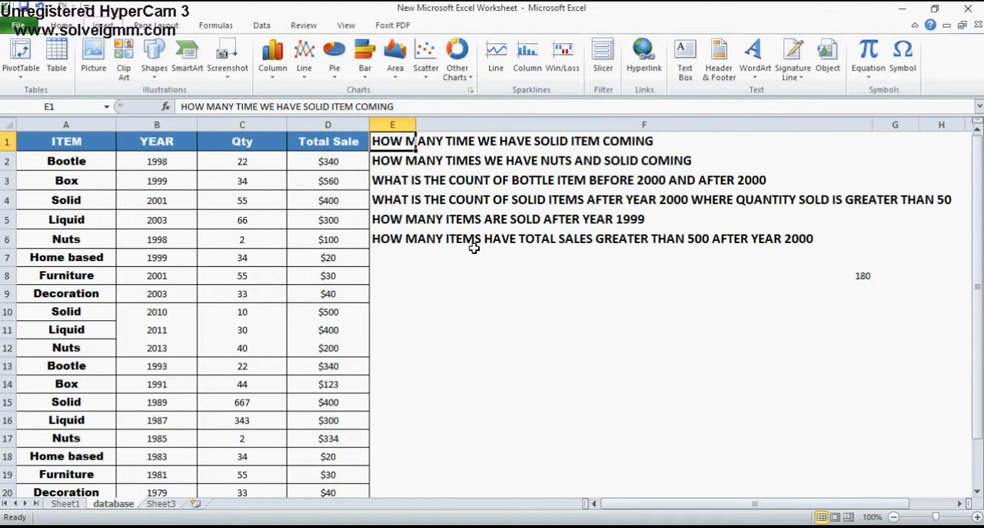
left_click(707, 278)
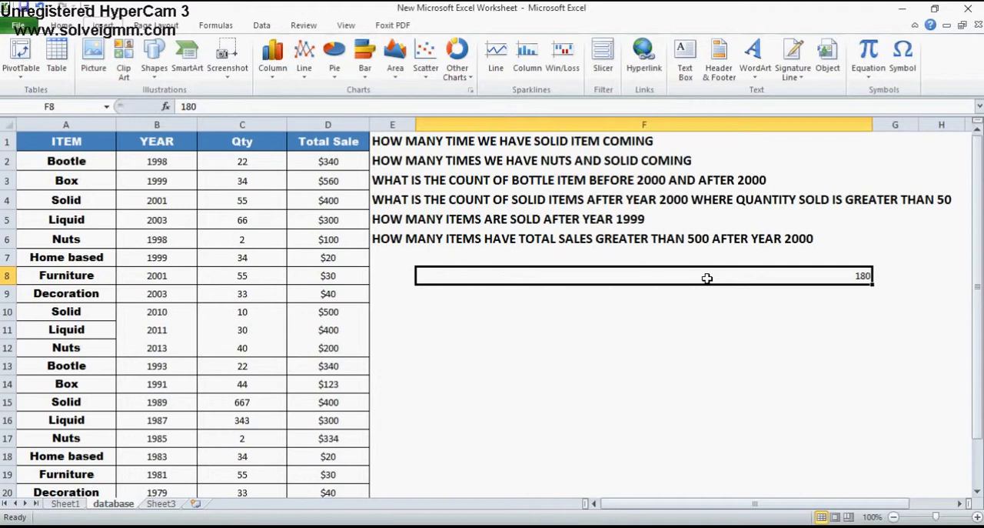
key("Delete")
Examine the ITEM, YEAR, Qty and Total Sale headers and the first record's values in row 2
left_click(61, 136)
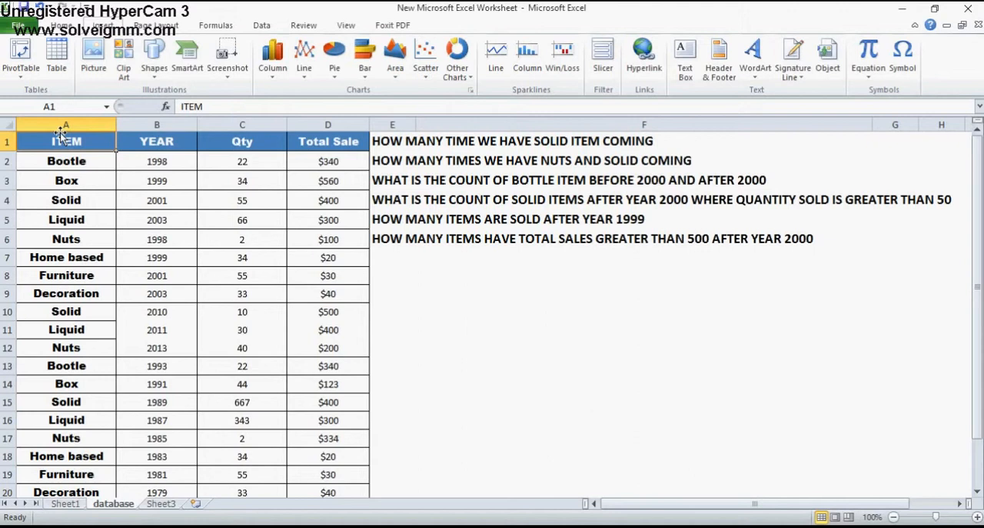
left_click(169, 144)
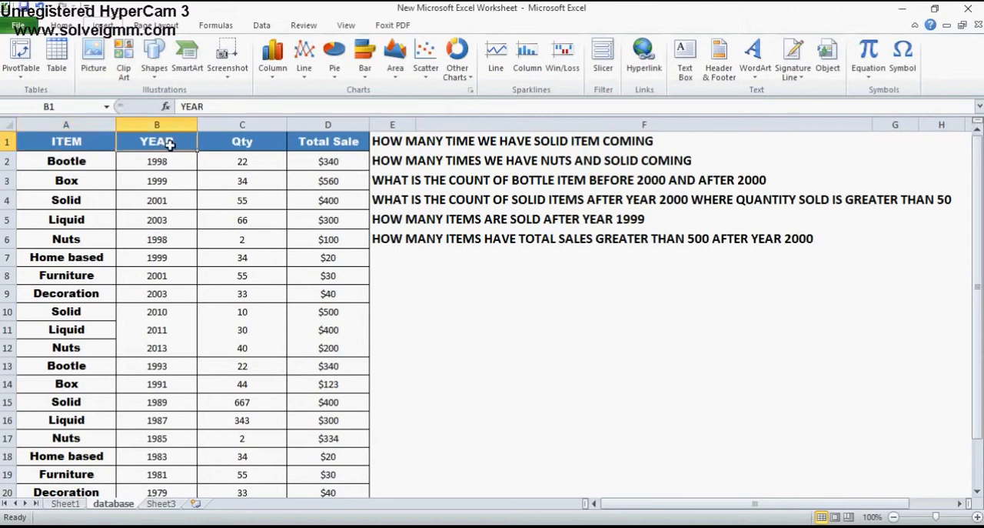
left_click(254, 137)
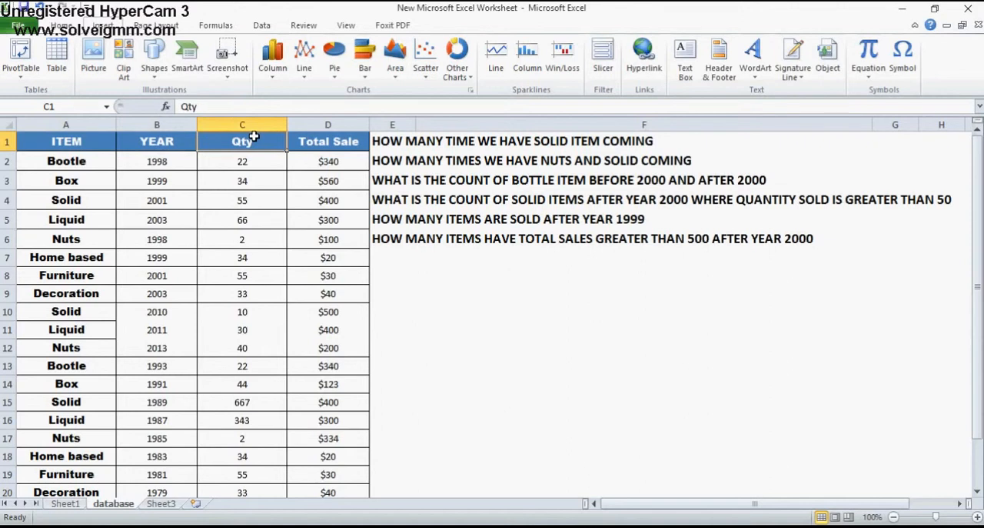
left_click(344, 150)
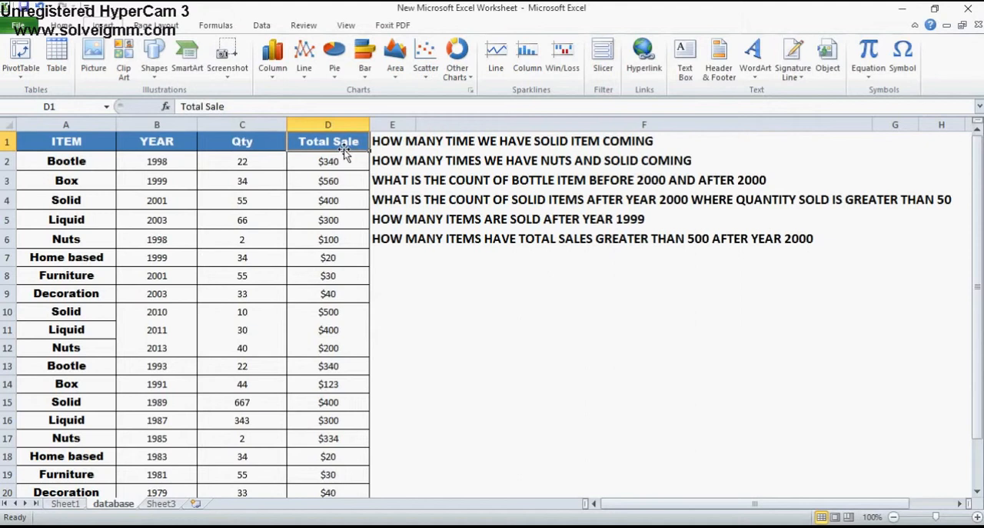
left_click(60, 158)
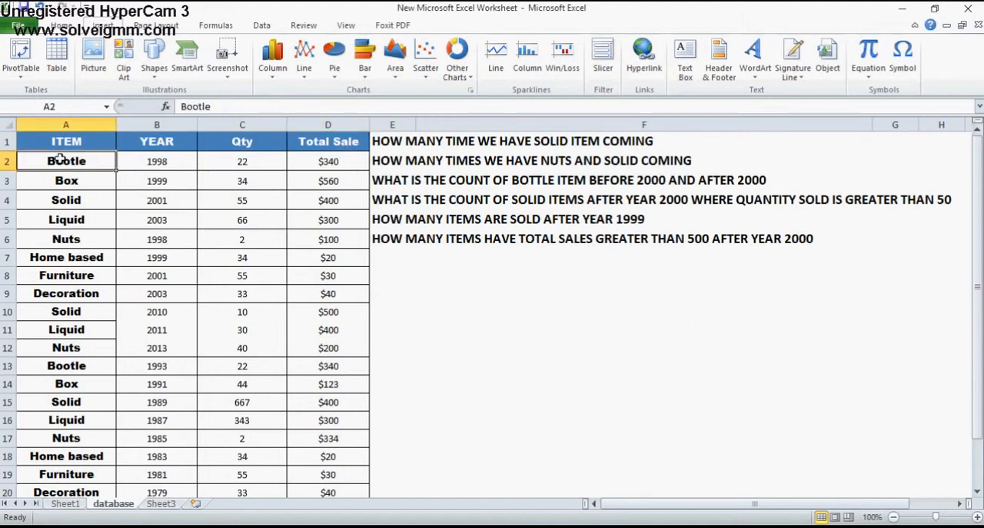
key("Right")
key("Right")
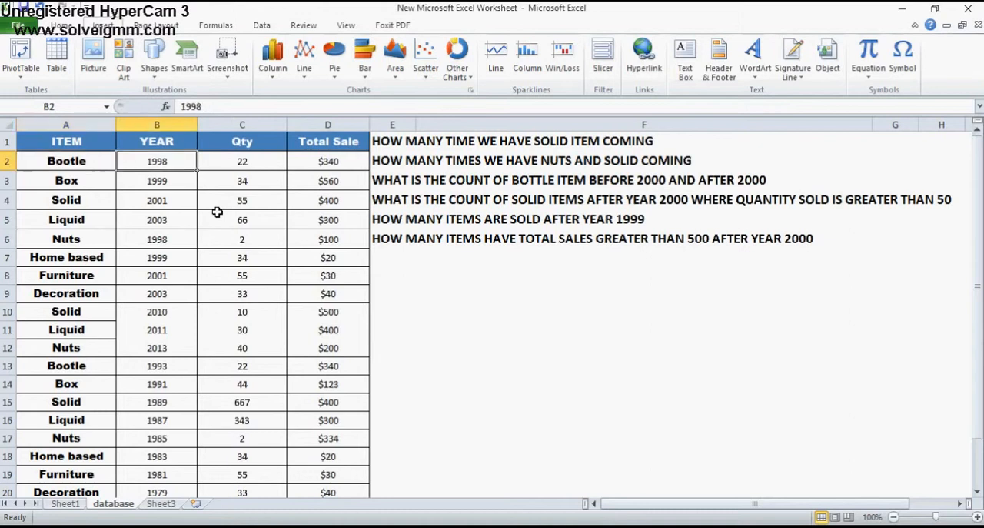
key("Left")
key("Left")
key("Right")
key("Right")
key("Right")
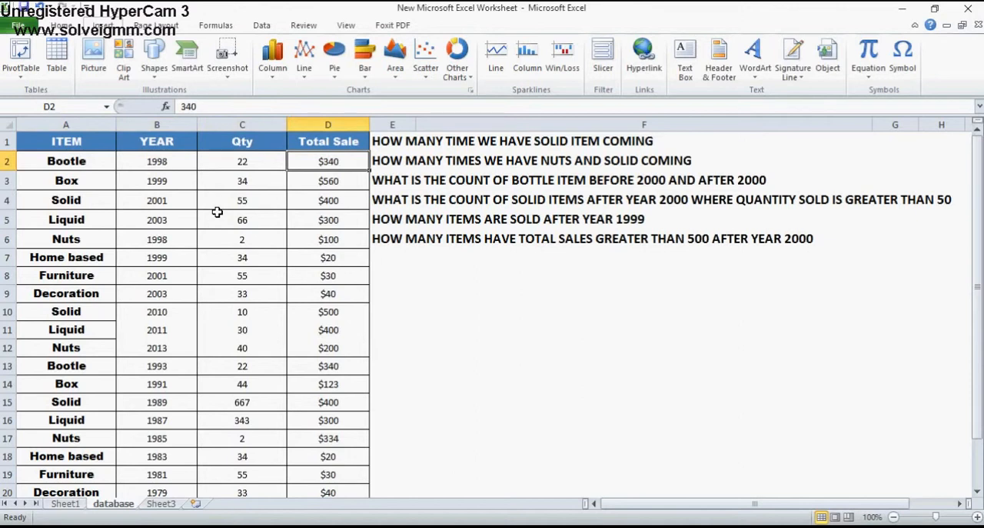
key("Left")
key("Left")
key("Left")
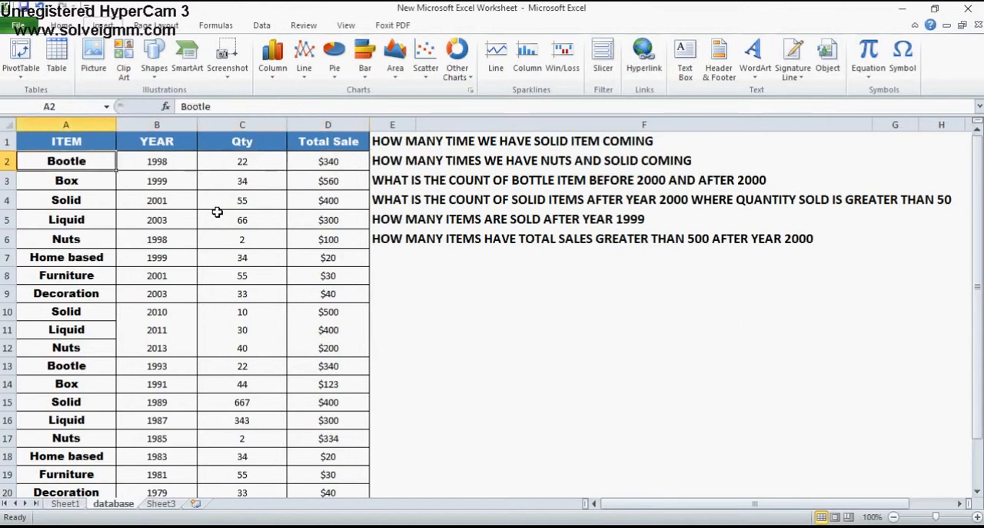
Look through the item names down to row 13 and read that record's year, quantity and total sale
key("Down")
key("Down")
key("Down")
key("Down")
key("Down")
key("Down")
key("Down")
key("Down")
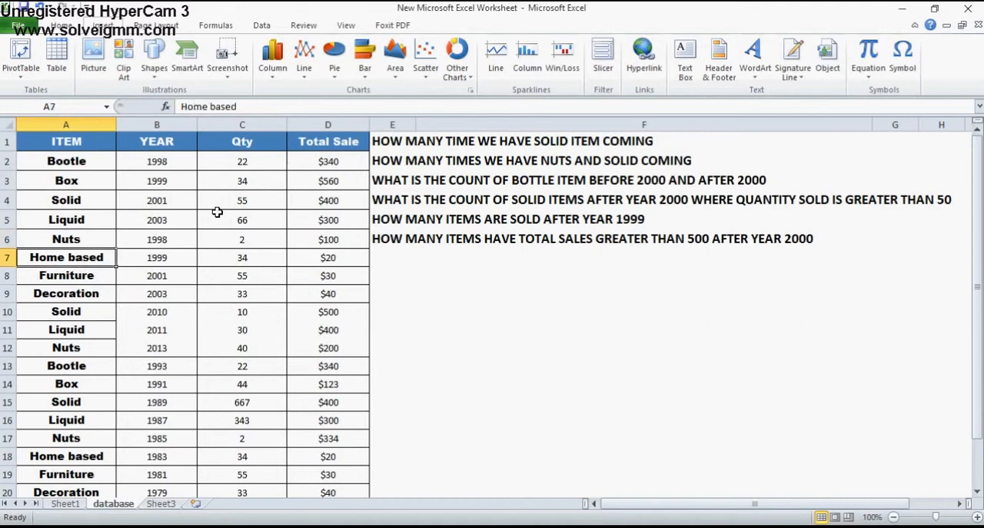
key("Down")
key("Down")
key("Down")
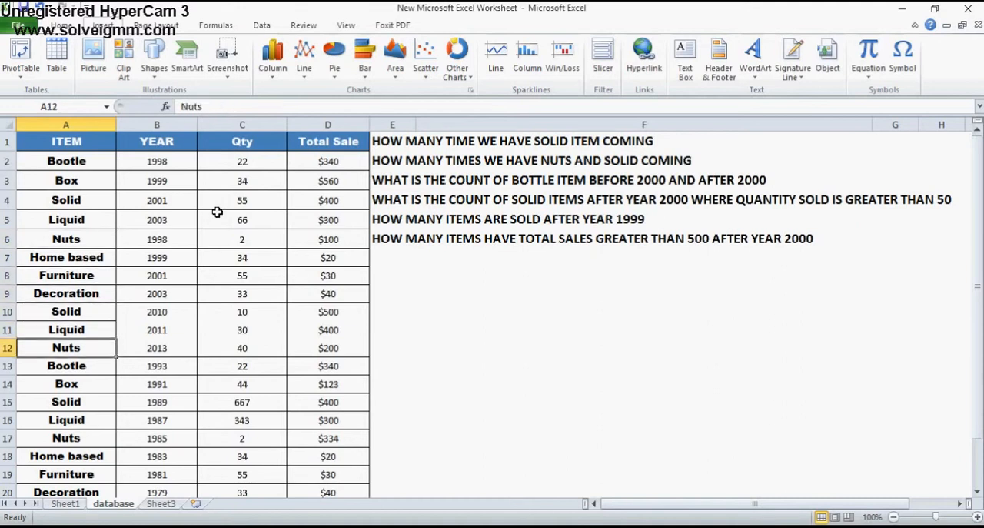
key("Right")
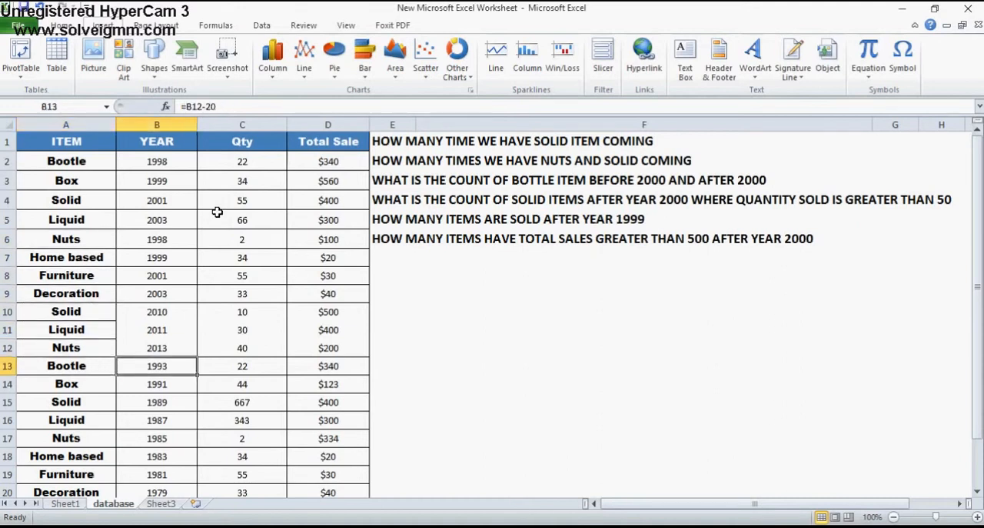
key("Right")
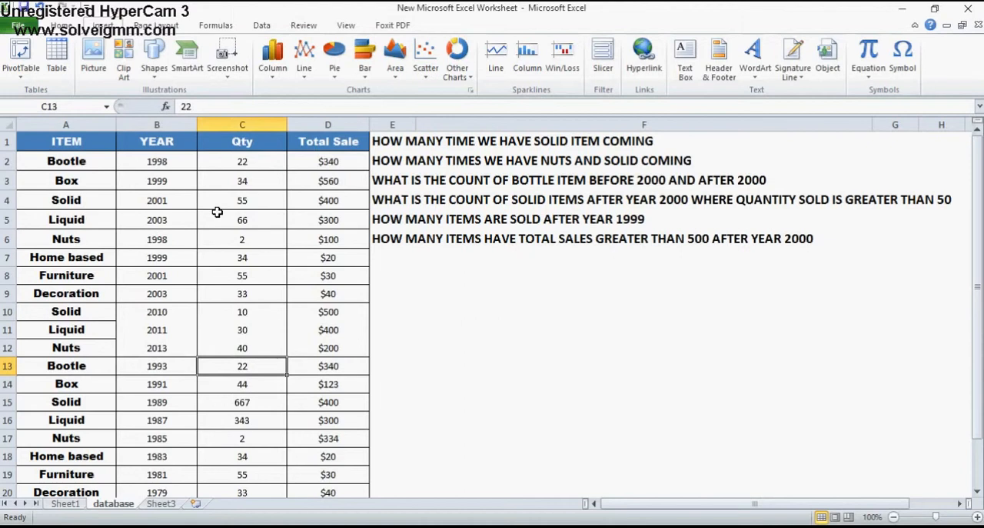
key("Right")
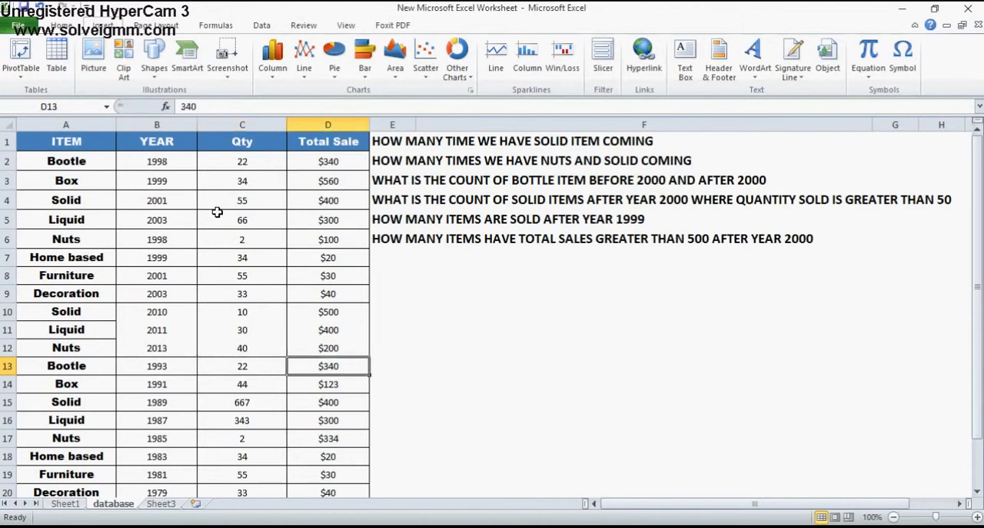
key("Right")
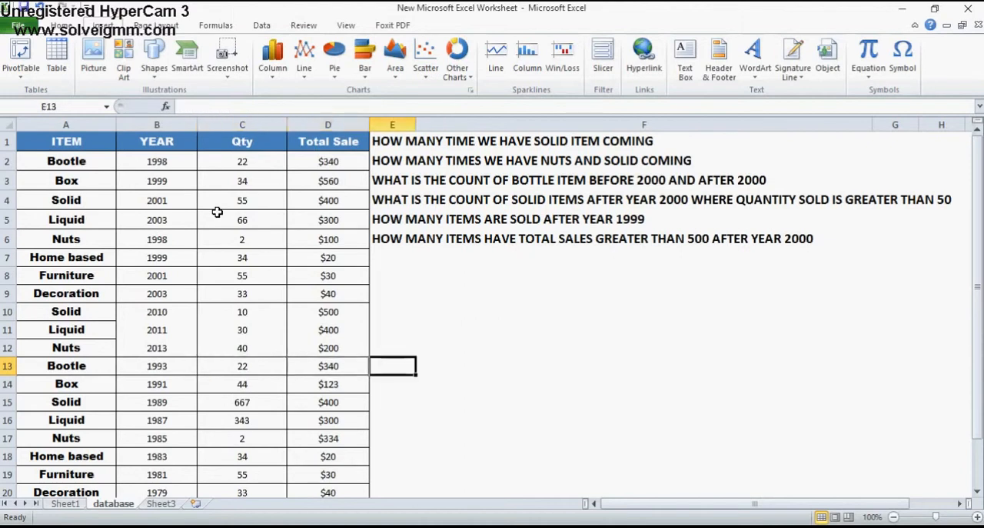
key("Left")
key("Left")
key("Left")
key("Left")
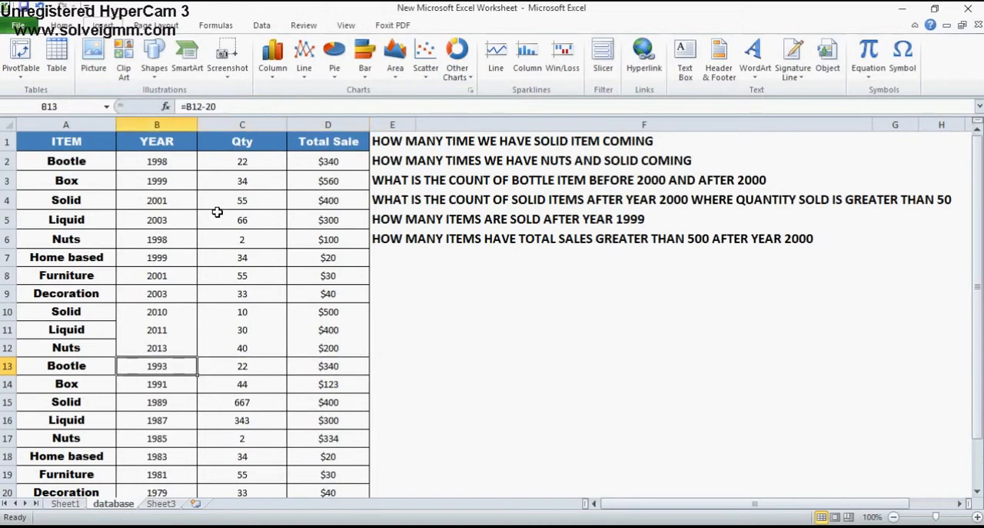
Look through the remaining records down to row 23 and return to the first record in A2
key("Down")
key("Down")
key("Down")
key("Down")
key("Down")
key("Down")
key("Down")
key("Down")
key("Down")
key("Down")
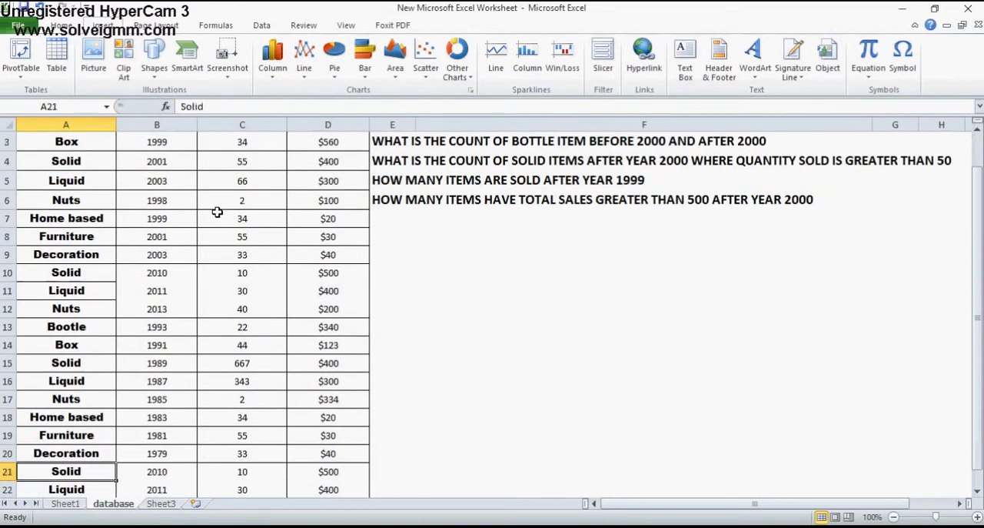
key("Up")
key("Down")
key("Down")
key("Down")
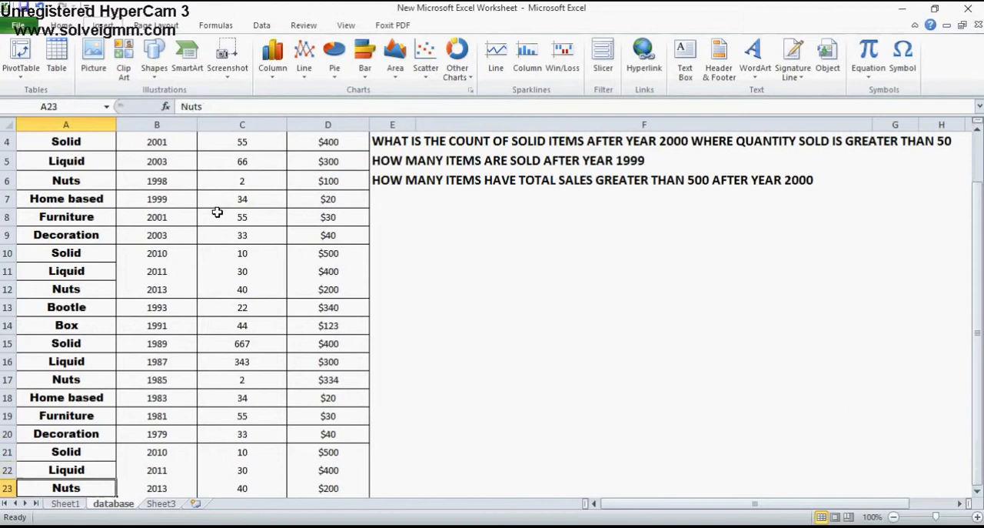
key("Up")
key("Up")
key("Up")
key("Up")
key("Up")
key("Up")
key("Up")
key("Up")
key("Up")
key("Up")
key("Up")
key("Up")
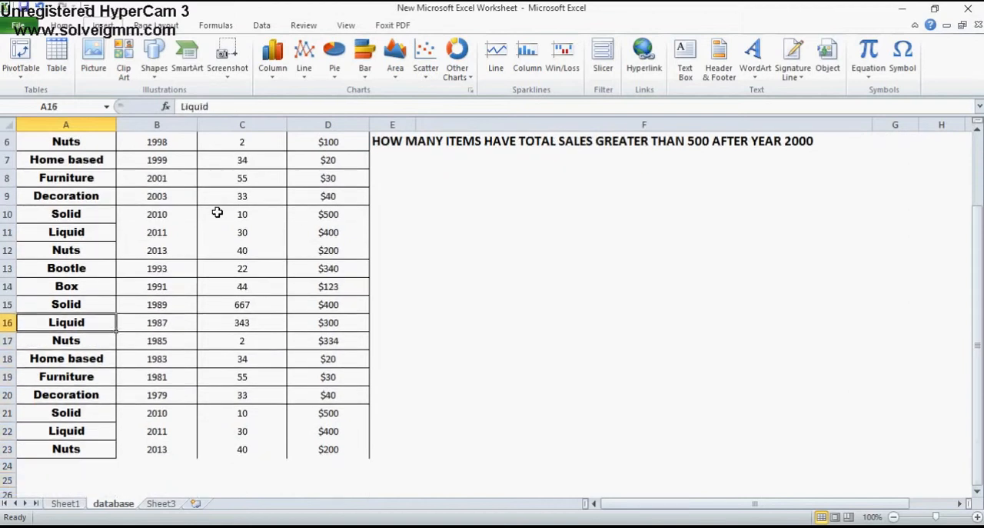
key("Up")
key("Up")
key("Up")
key("Up")
key("Up")
key("Up")
key("Up")
key("Up")
key("Up")
key("Up")
key("Up")
key("Up")
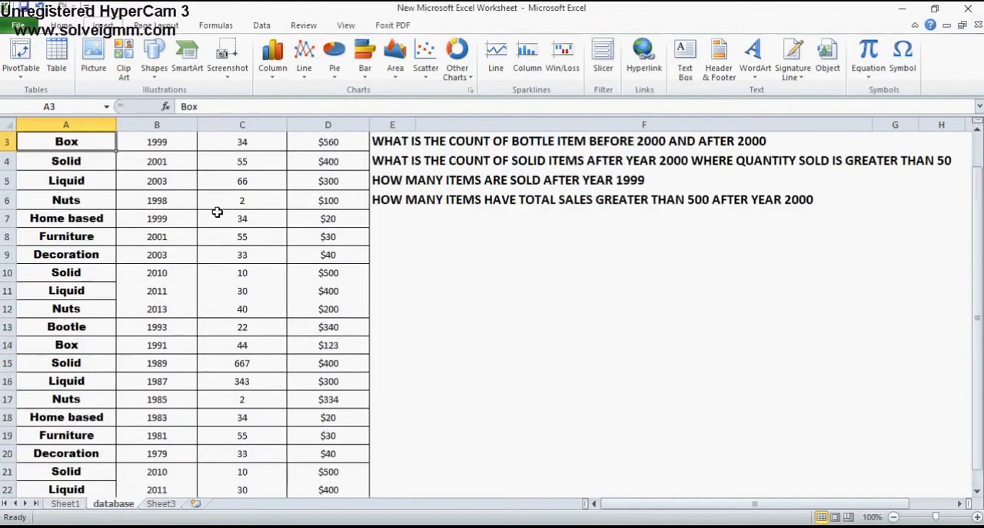
key("Right")
key("Down")
key("Left")
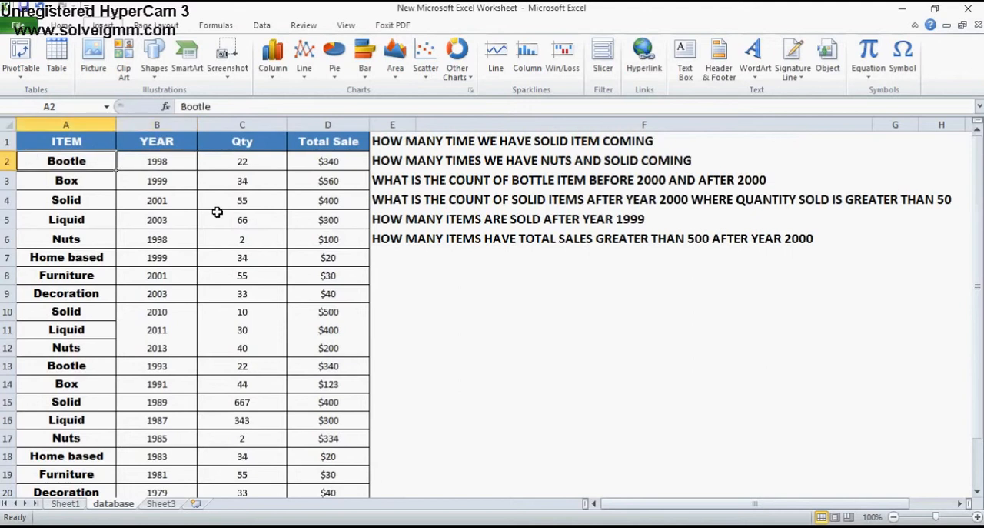
Examine the Solid records in rows 4 and 10, then check the year, quantity and total sale of row 10
key("Down")
key("Down")
key("shift+space")
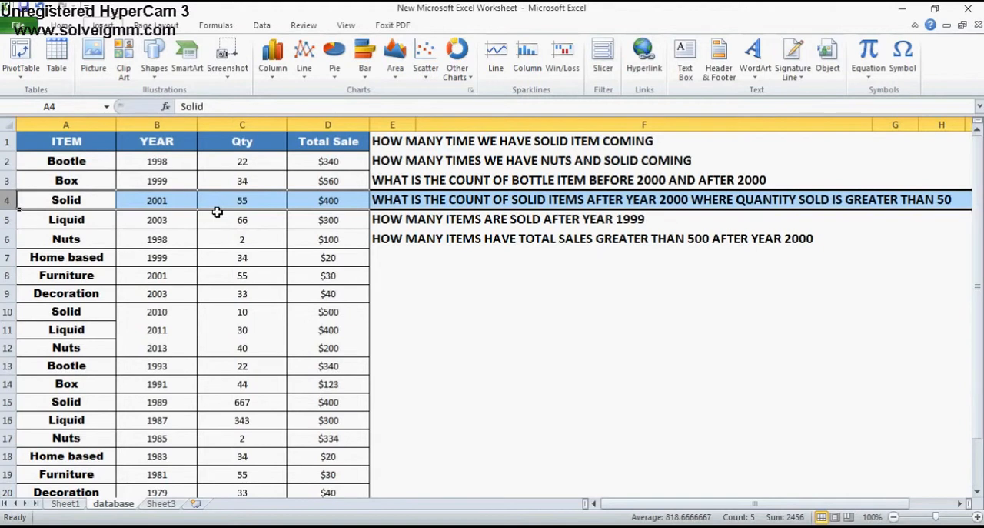
key("Down")
key("Down")
key("Down")
key("Down")
key("Down")
key("Down")
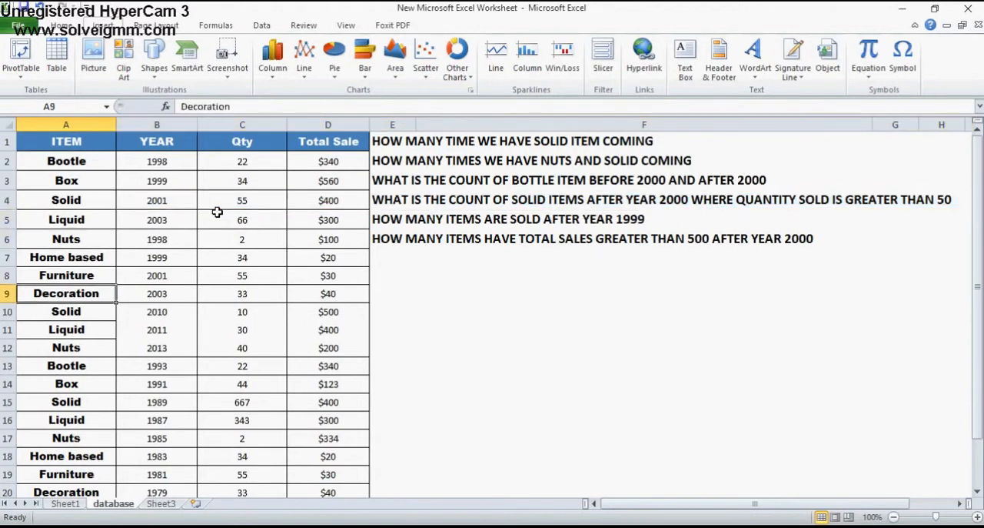
key("shift+space")
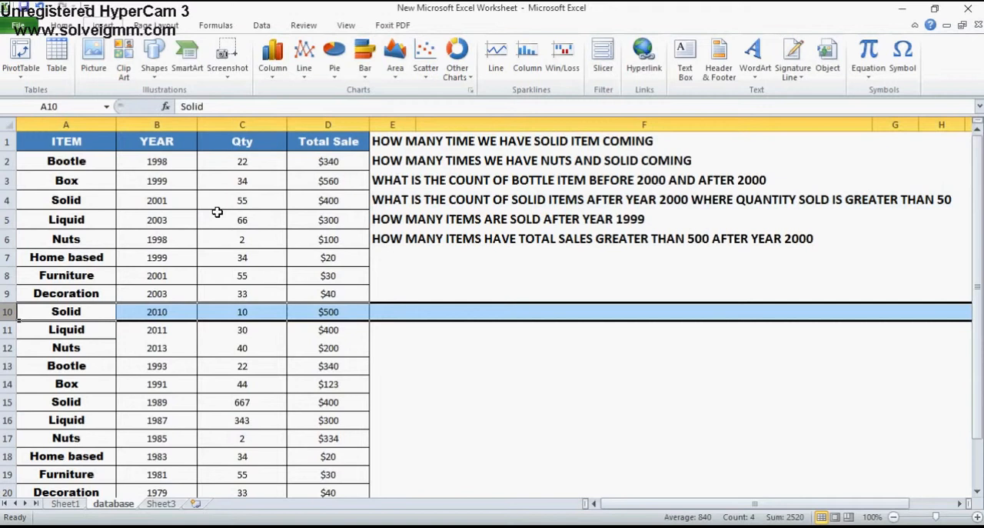
key("Right")
key("Right")
key("Right")
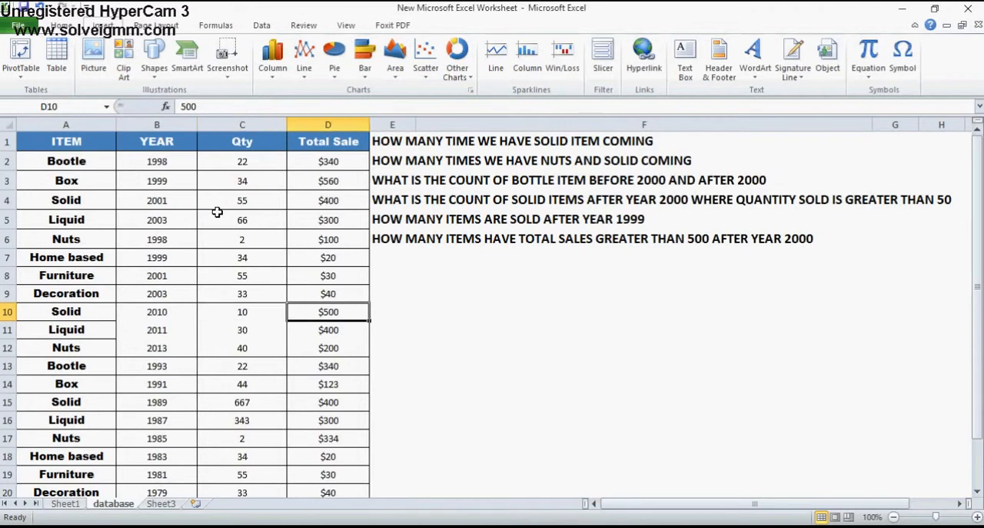
Start a COUNTIF formula in cell F9 to look at its range and criteria arguments
left_click(521, 330)
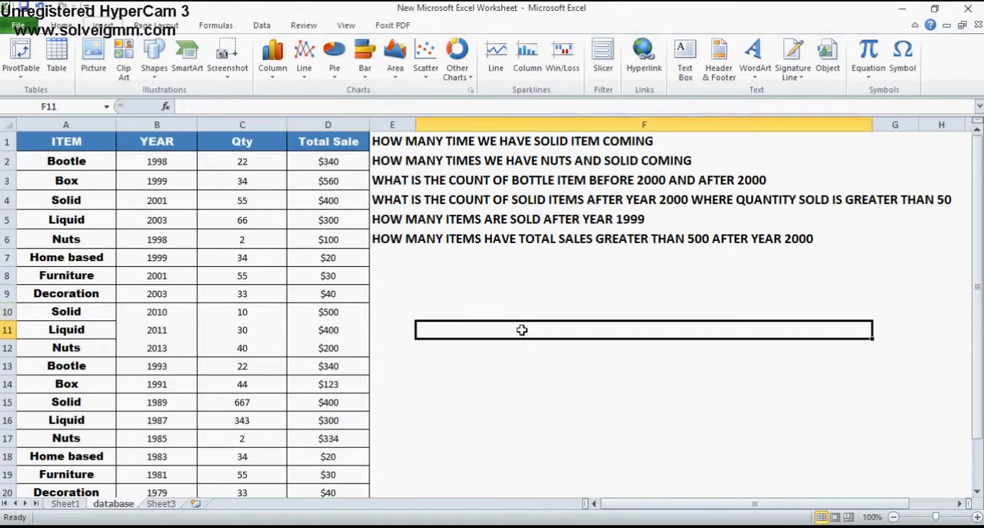
left_click(508, 264)
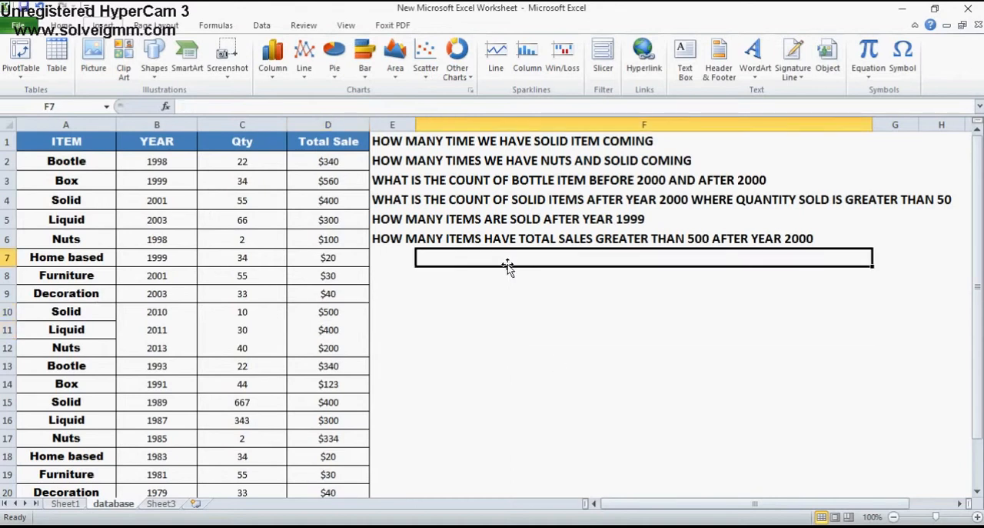
left_click(481, 300)
type("=COUNT")
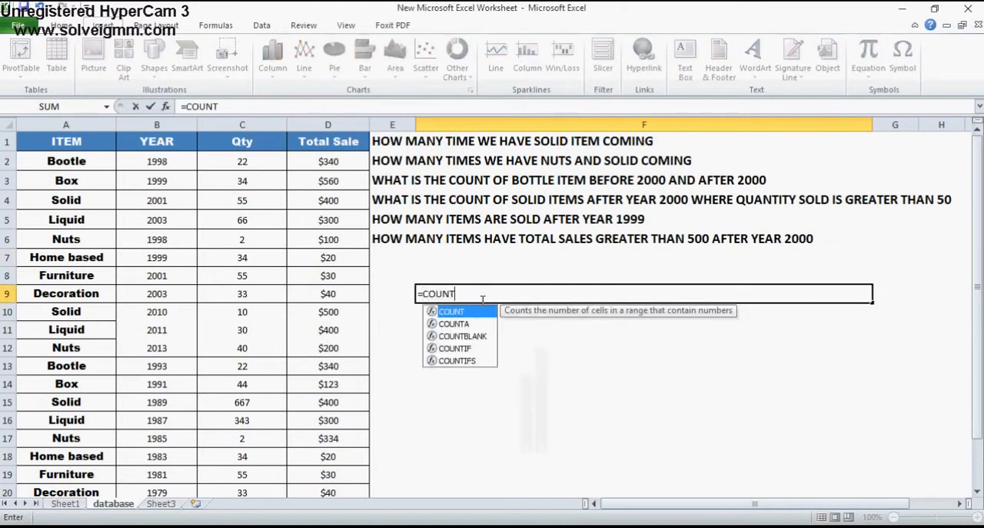
type("IF(")
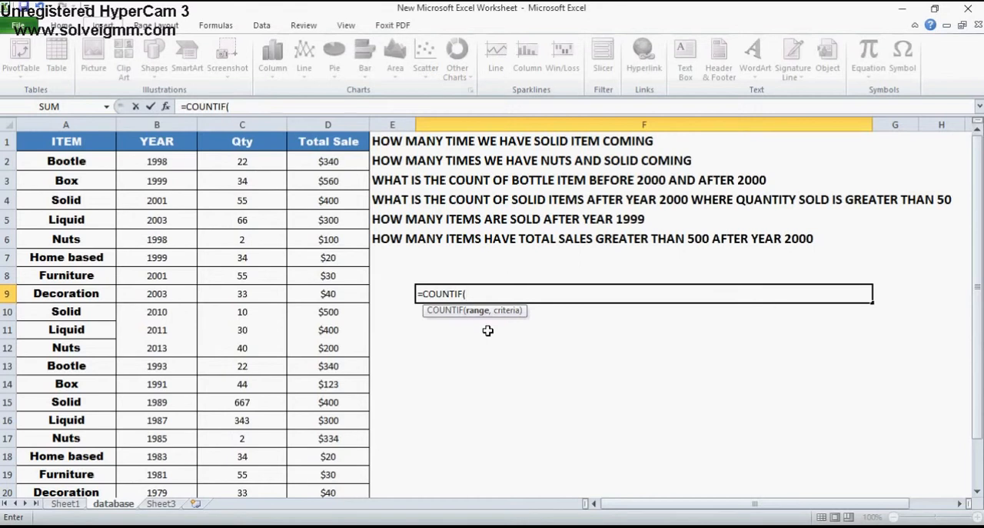
key("BackSpace")
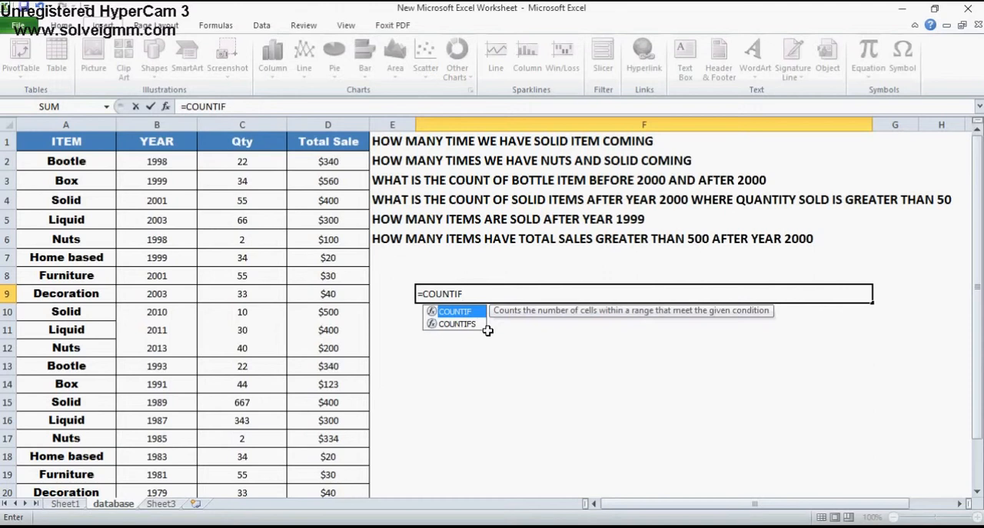
Switch the formula to COUNTIFS to look through its repeating criteria range and criteria arguments, and discard the entry from F9
type("S(")
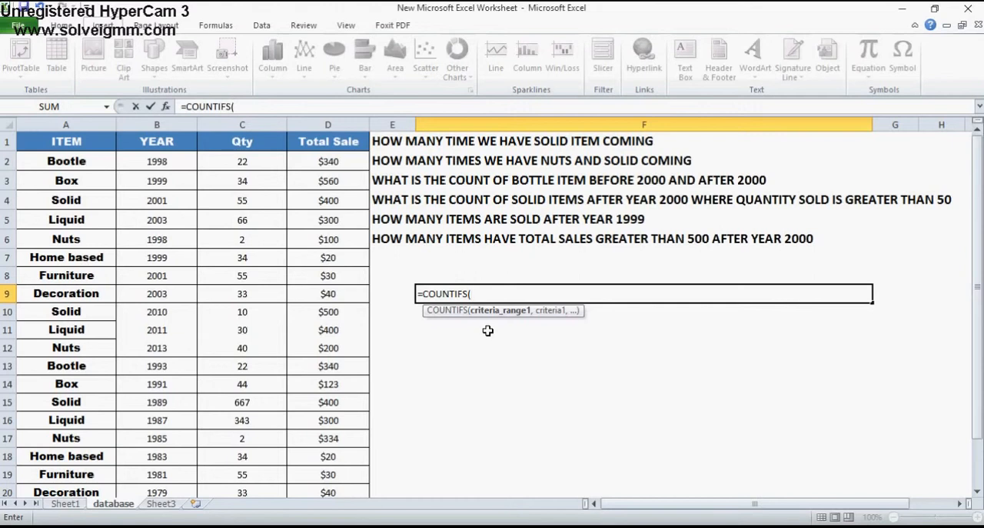
type(",")
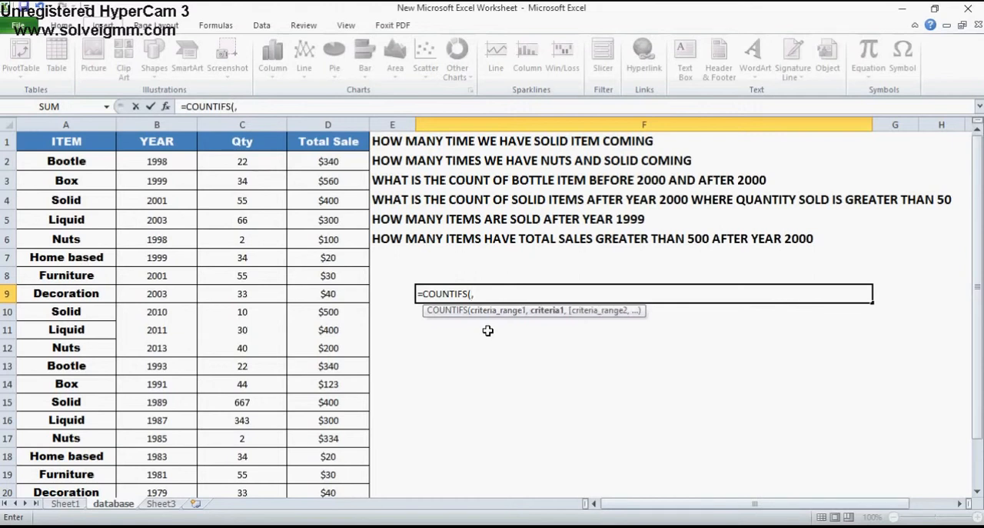
type(",,,,,,")
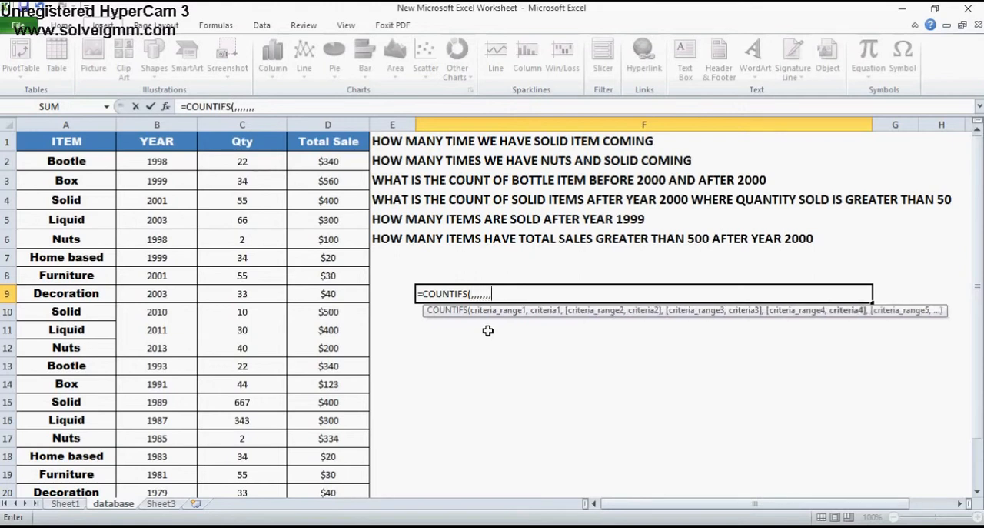
type(",,,,,,")
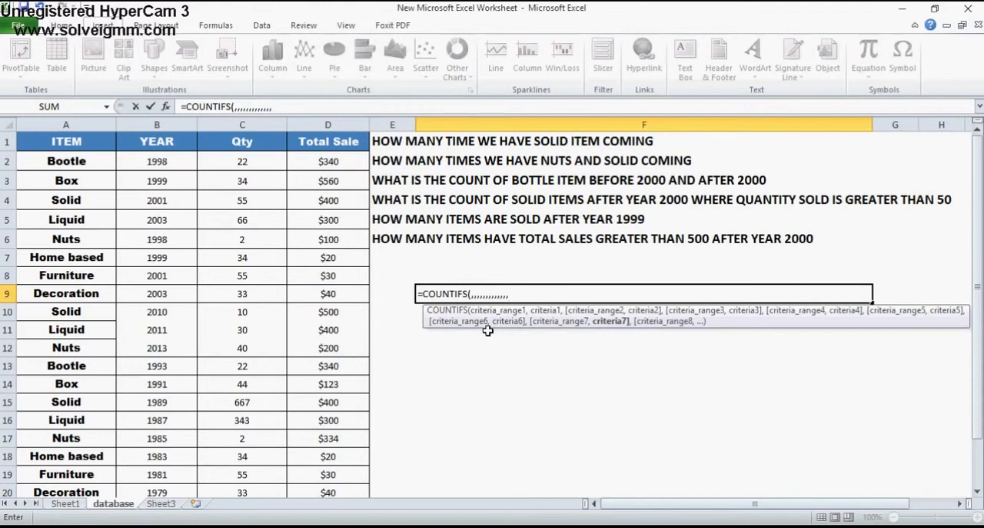
key("BackSpace")
key("BackSpace")
key("BackSpace")
key("BackSpace")
key("BackSpace")
key("BackSpace")
key("BackSpace")
key("BackSpace")
key("BackSpace")
key("BackSpace")
key("BackSpace")
key("BackSpace")
key("BackSpace")
key("BackSpace")
key("BackSpace")
key("BackSpace")
key("BackSpace")
key("BackSpace")
key("BackSpace")
key("BackSpace")
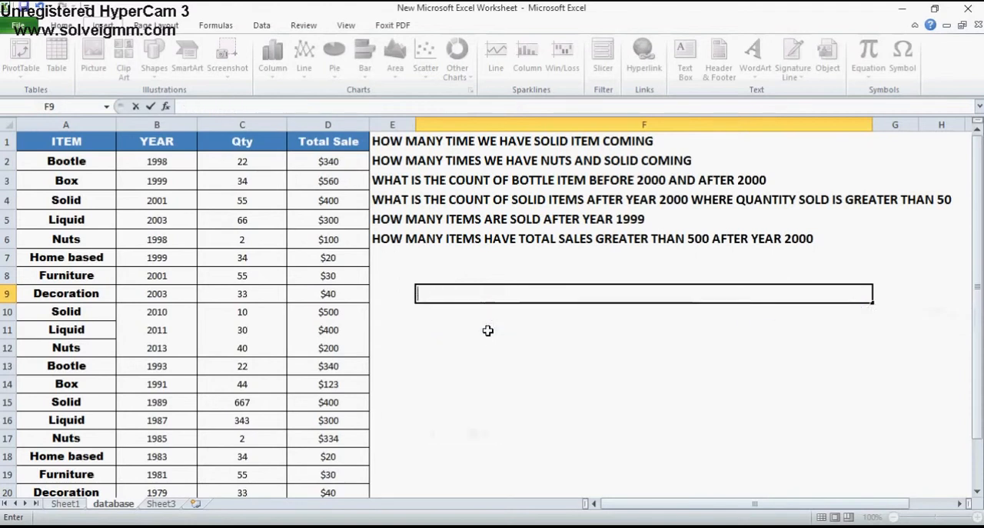
key("Return")
key("Up")
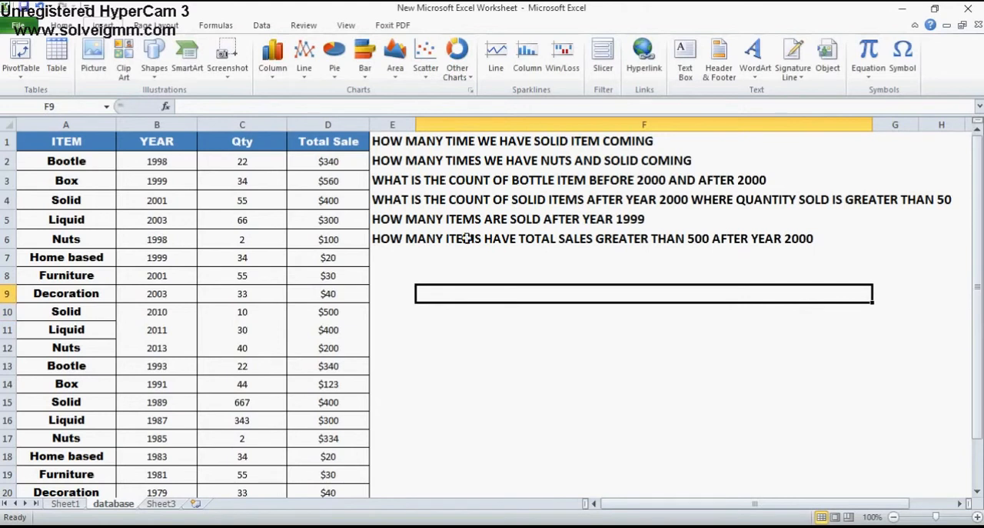
Read the question about Solid items in E1 and look through the ITEM column from A1 to A23
left_click(398, 137)
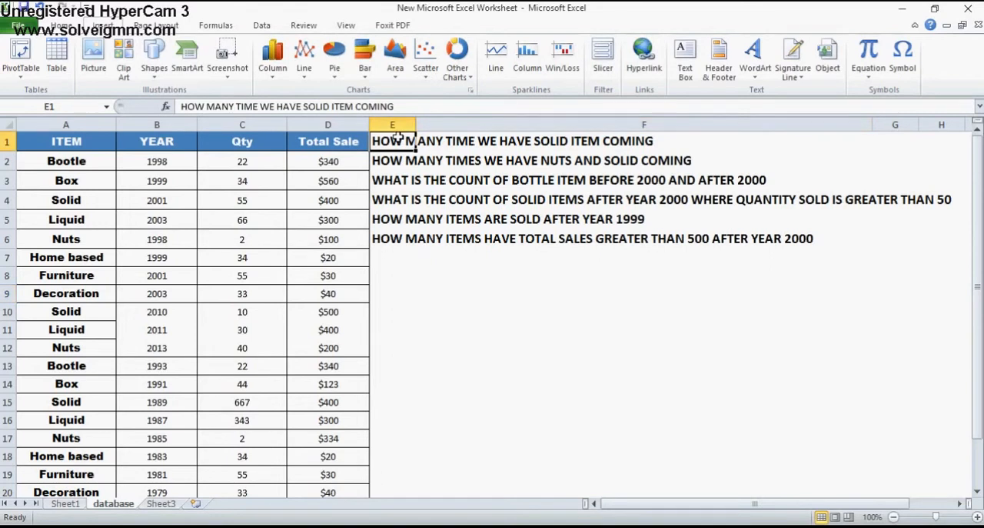
left_click(51, 134)
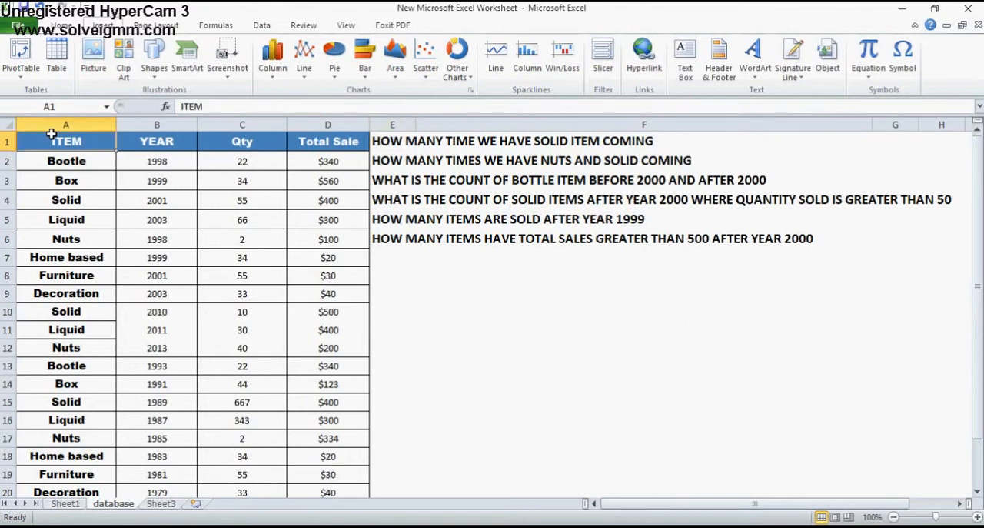
key("shift+Down")
key("shift+Down")
key("shift+Down")
key("shift+Down")
key("shift+Down")
key("shift+Down")
key("shift+Down")
key("shift+Down")
key("shift+Down")
key("shift+Down")
key("shift+Down")
key("shift+Down")
key("shift+Down")
key("shift+Down")
key("shift+Down")
key("shift+Down")
key("shift+Down")
key("shift+Down")
key("shift+Down")
key("shift+Down")
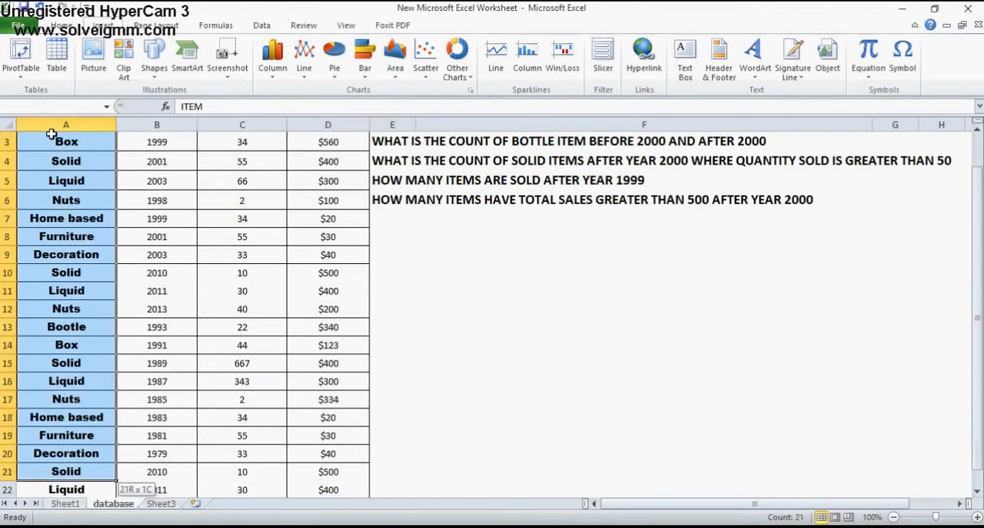
key("shift+Down")
key("shift+Down")
key("shift+Up")
key("shift+Up")
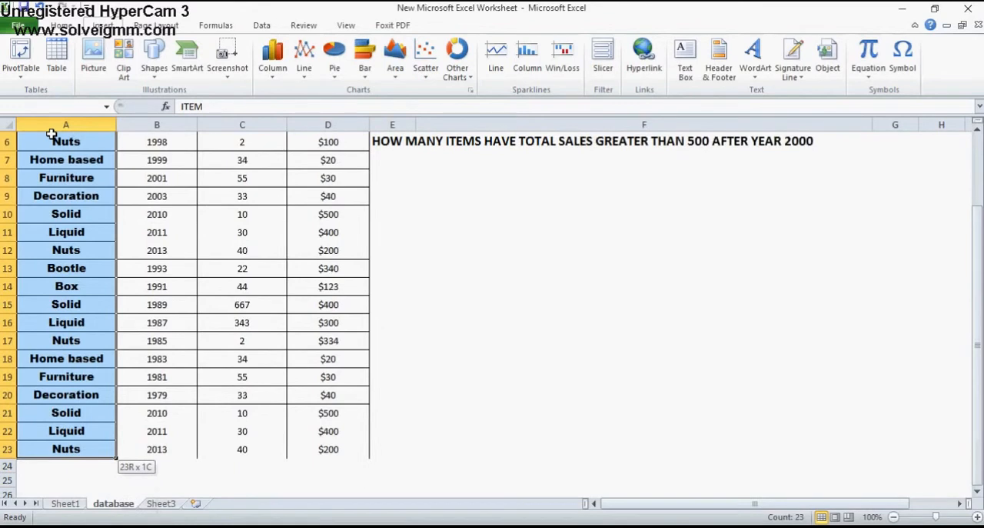
Return to the start of the item list and locate the first Solid entry in A4
key("ctrl+Home")
key("Down")
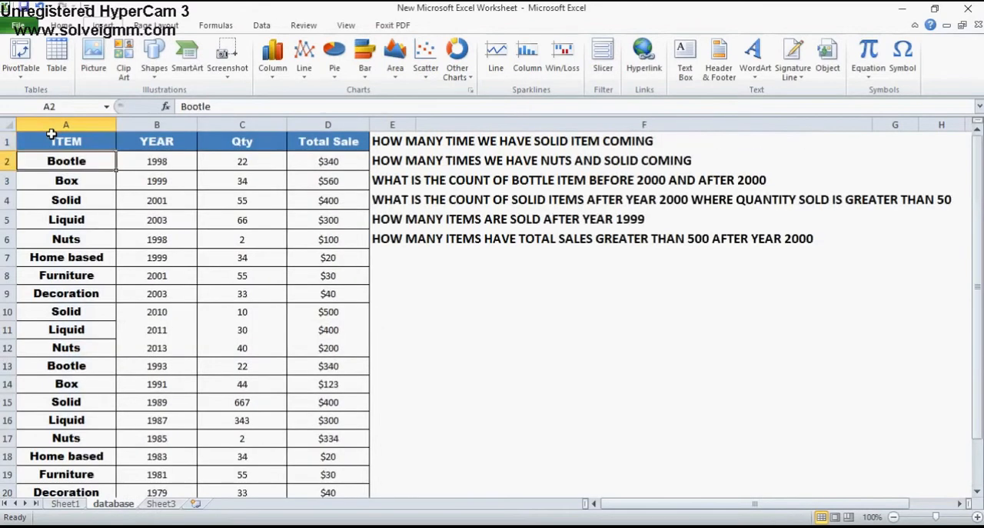
key("Down")
key("Down")
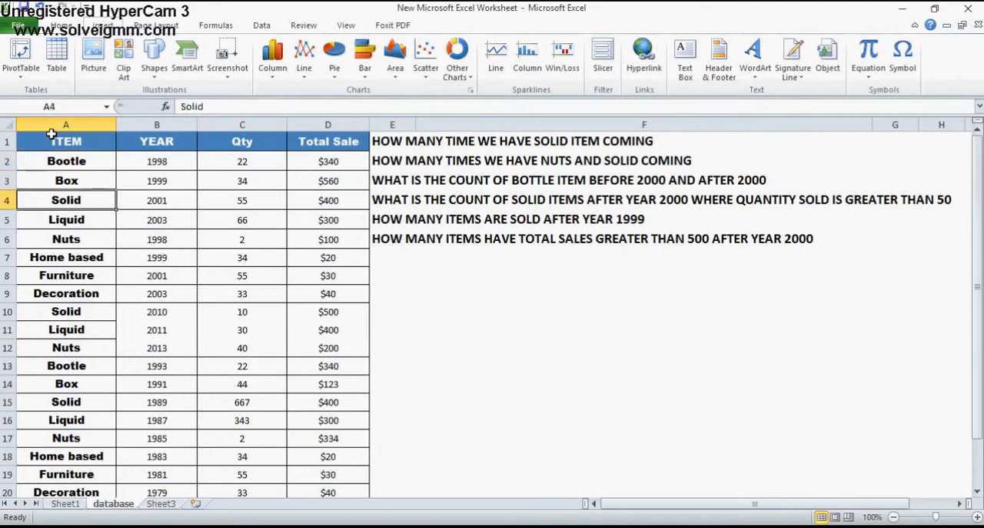
key("Up")
key("Down")
Start a COUNTIF formula in cell F9 with the item cells A1:A23 as its range
left_click(470, 297)
type("=COUNTIF")
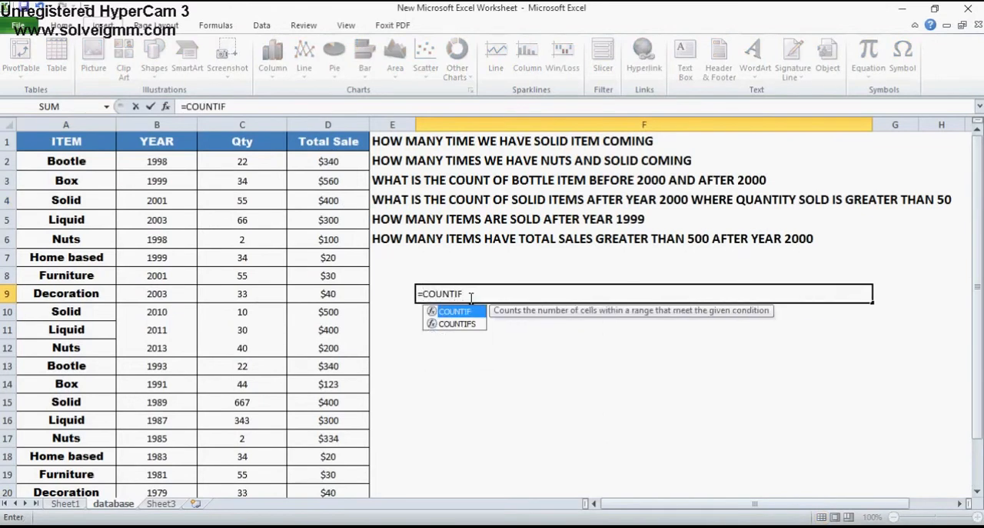
type("(")
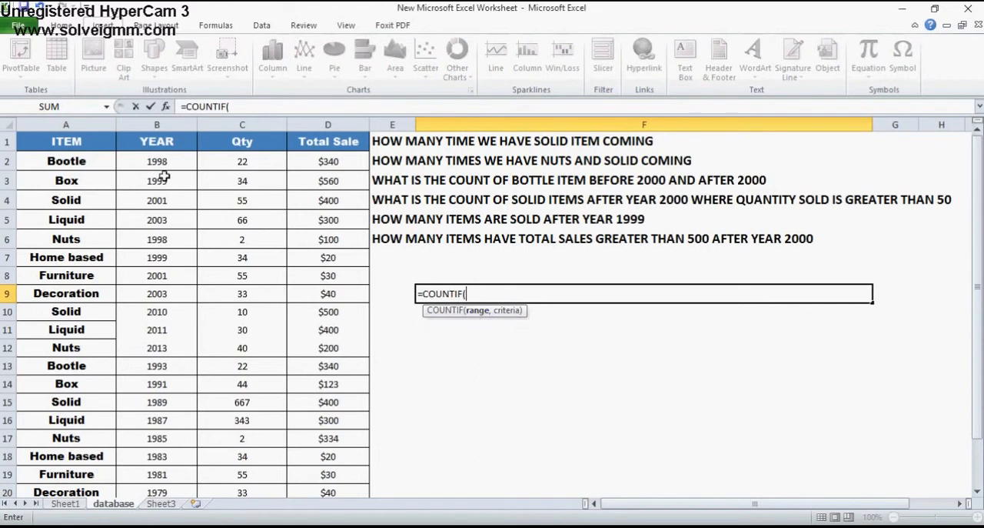
left_click(66, 137)
left_click_drag(66, 137, 66, 452)
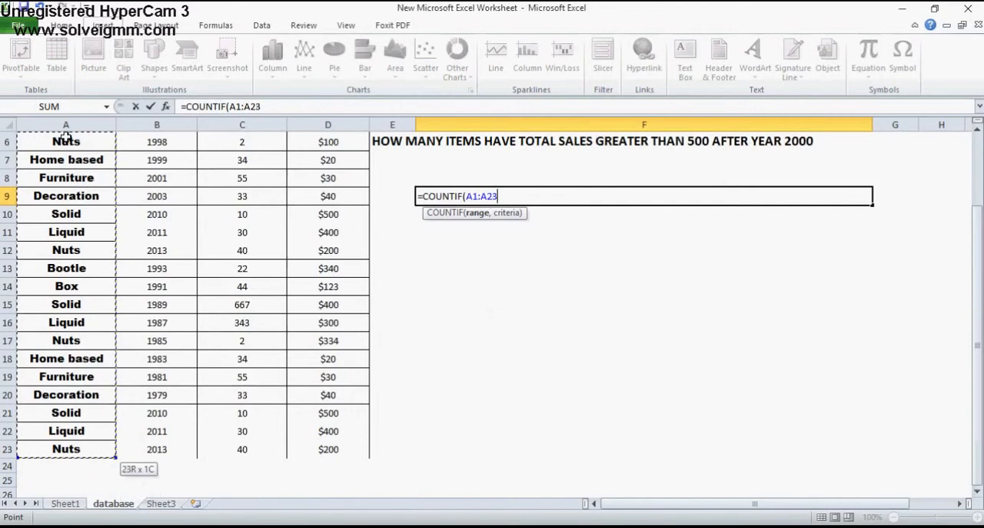
Complete the formula in F9 with the criterion "SOLID", enter it and select the result cell
type(",\"")
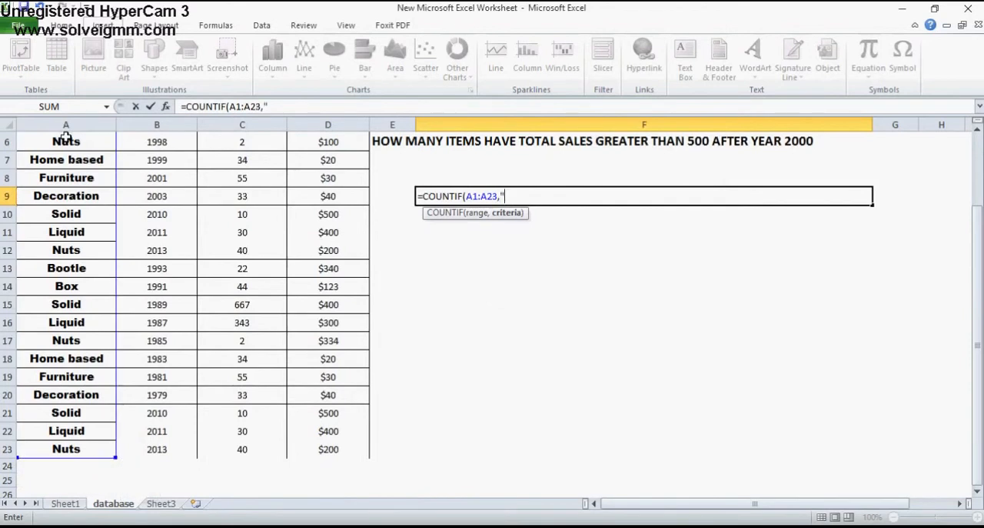
type("SOLID\")")
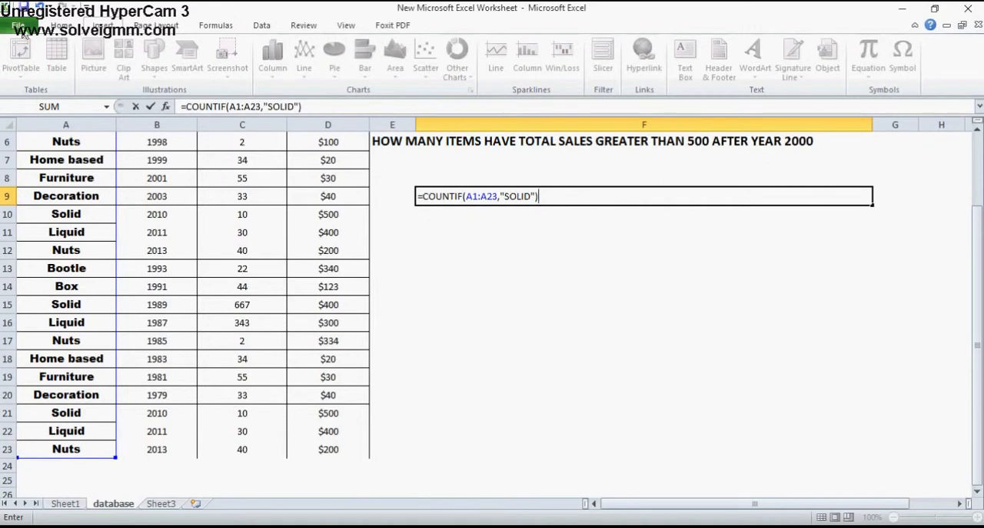
left_click(269, 108)
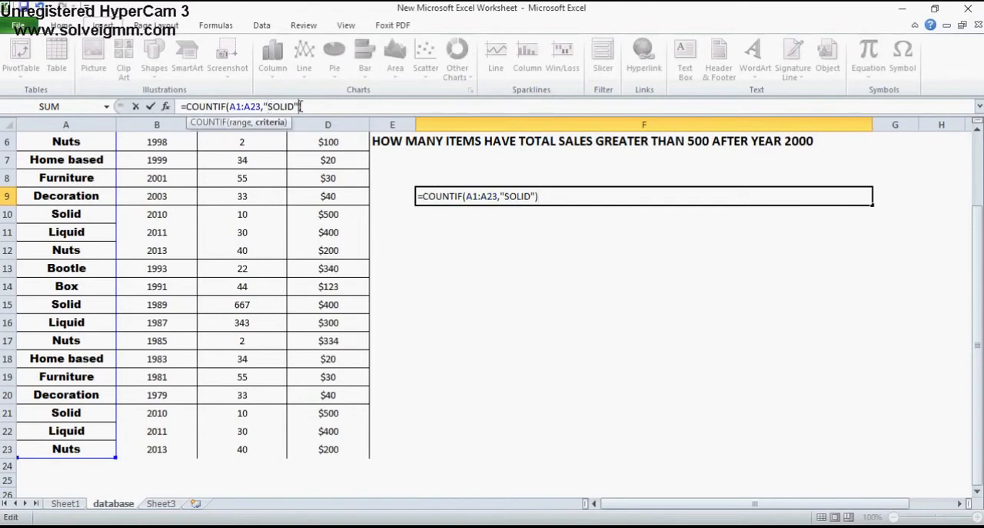
key("Return")
key("Up")
key("Up")
key("Up")
key("Up")
key("Up")
key("Up")
key("Up")
key("Up")
key("Up")
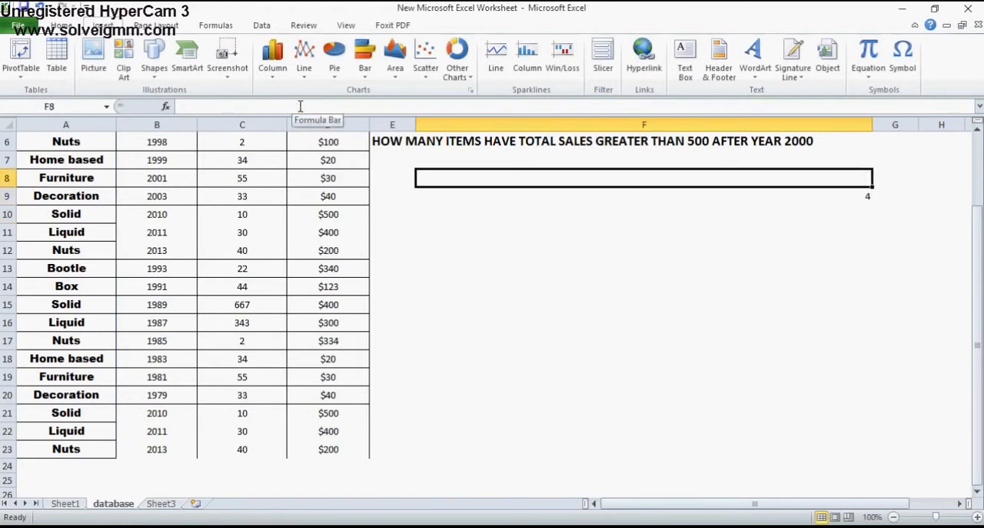
key("Down")
key("Down")
key("Down")
key("Down")
key("Down")
key("Down")
key("Down")
key("Down")
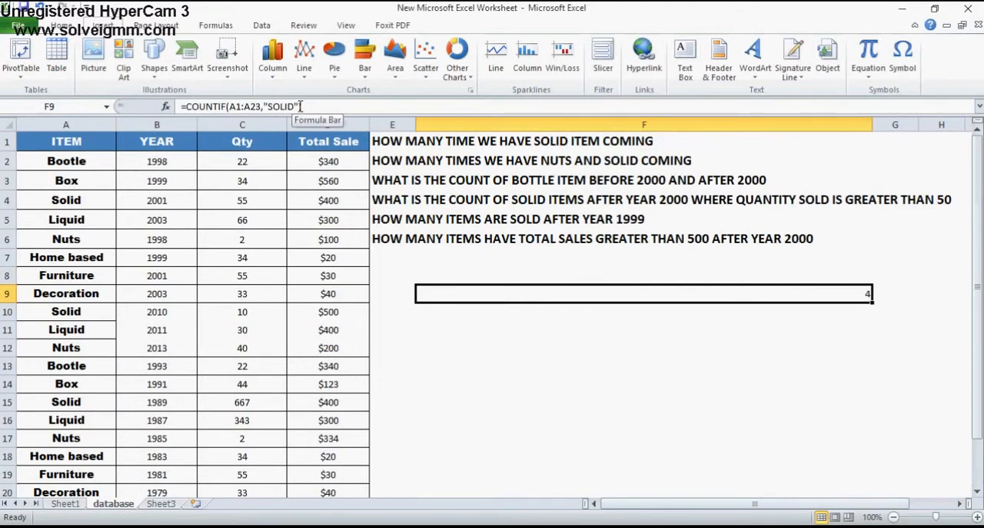
Turn on filtering for the header row and filter the ITEM column to show only Solid, then select the first filtered item
left_click(66, 144)
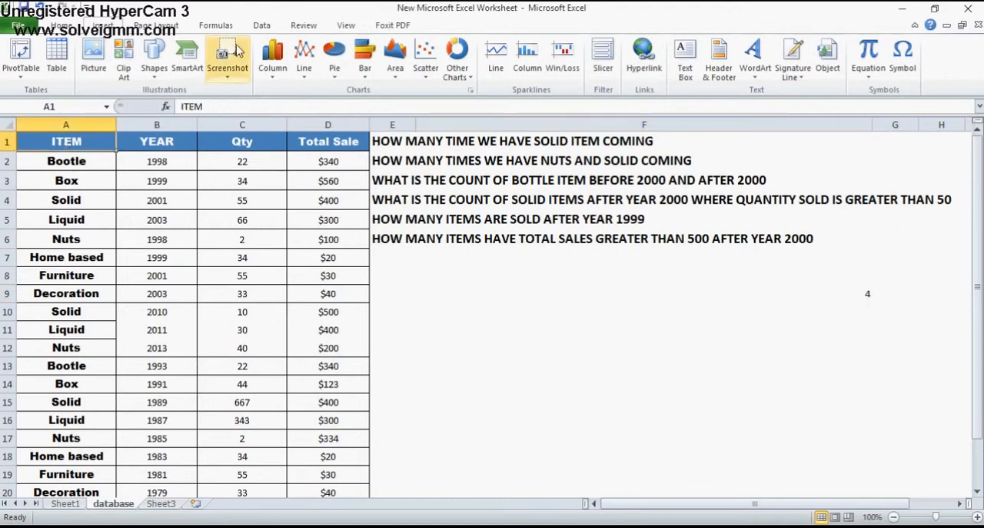
left_click(261, 26)
left_click(374, 70)
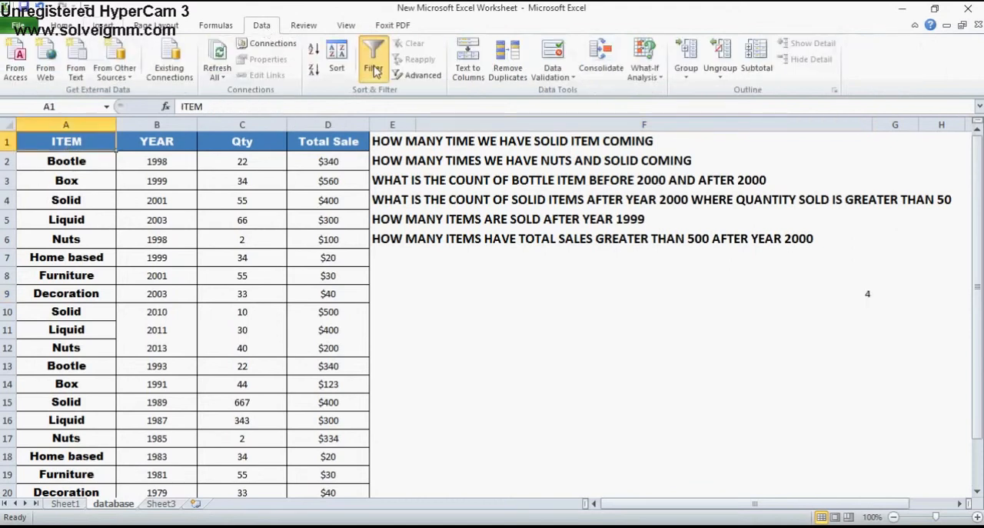
left_click(109, 144)
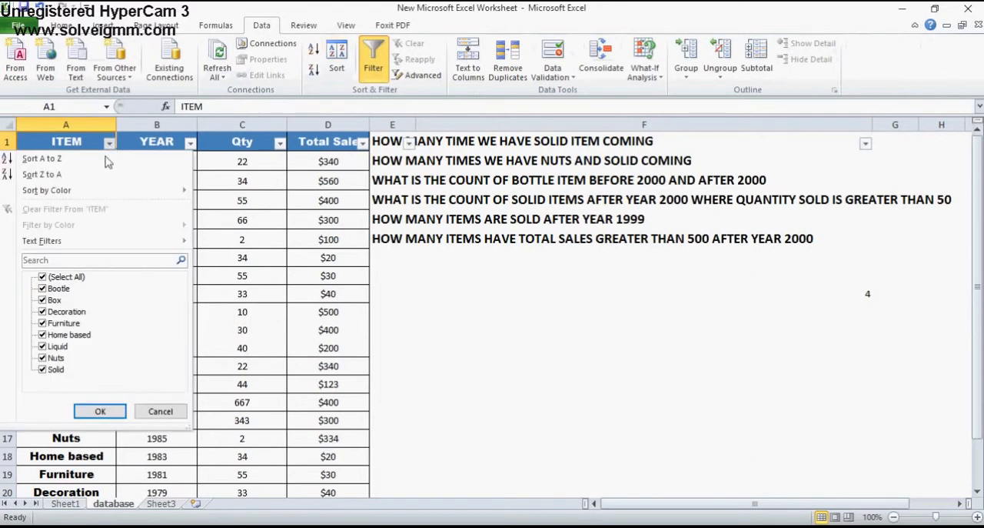
left_click(43, 277)
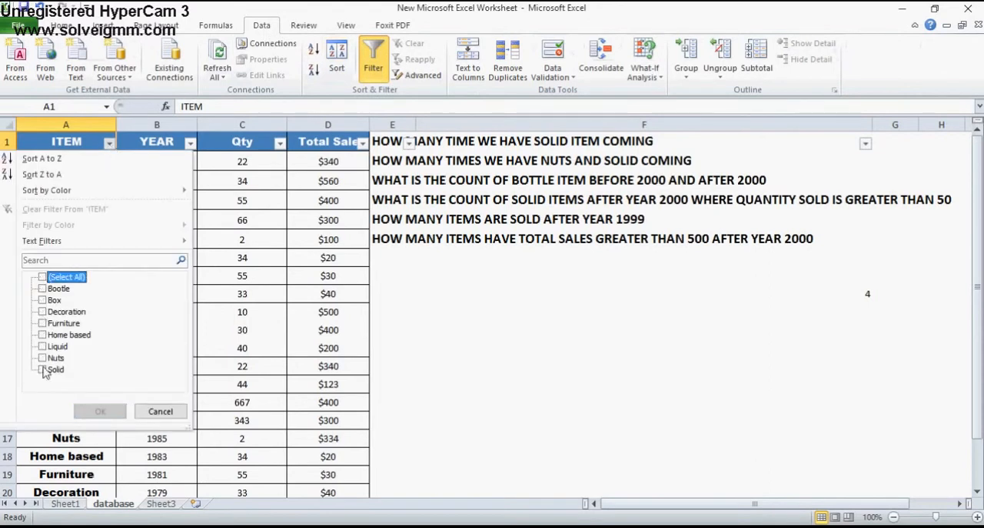
left_click(42, 370)
left_click(100, 411)
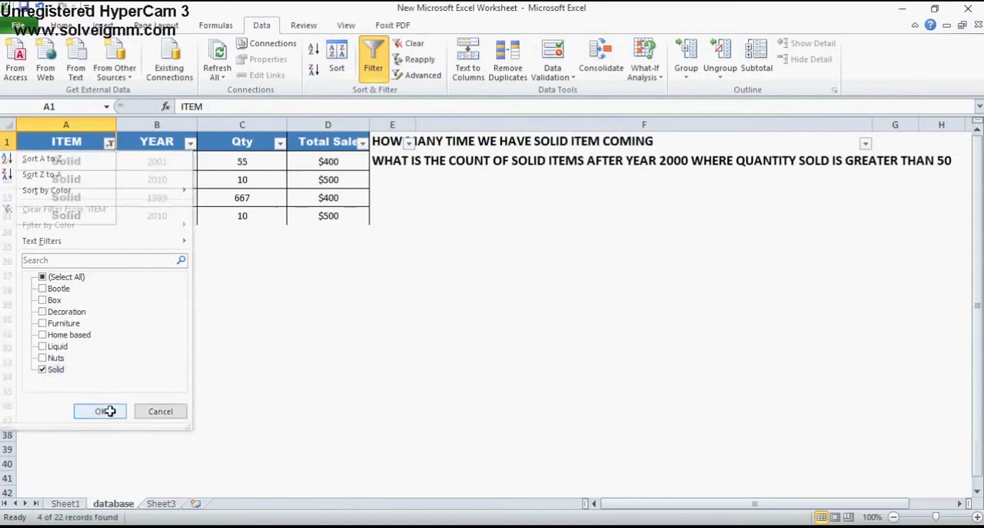
left_click(81, 162)
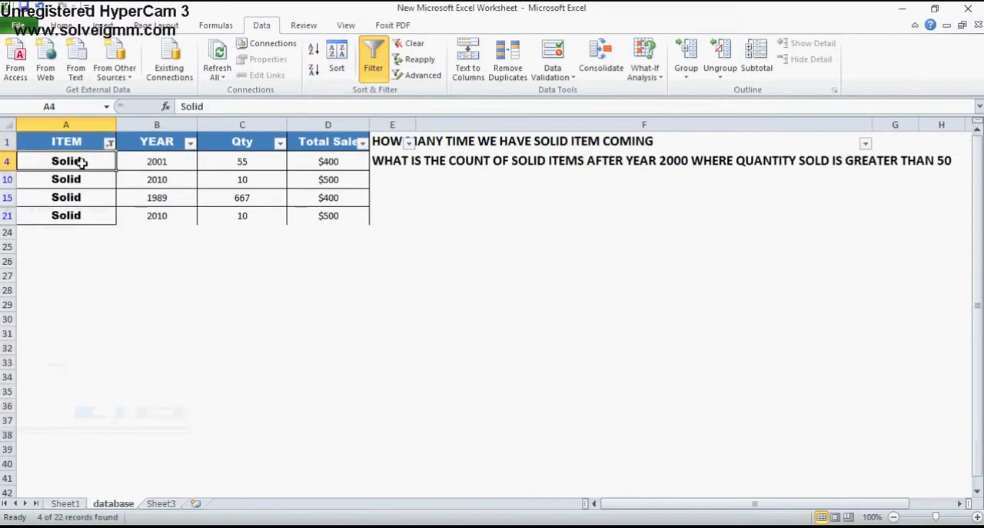
Step through the filtered Solid entries in the ITEM column and clear the filter so all records are shown
key("Down")
key("Down")
key("Down")
left_click(80, 161)
key("Up")
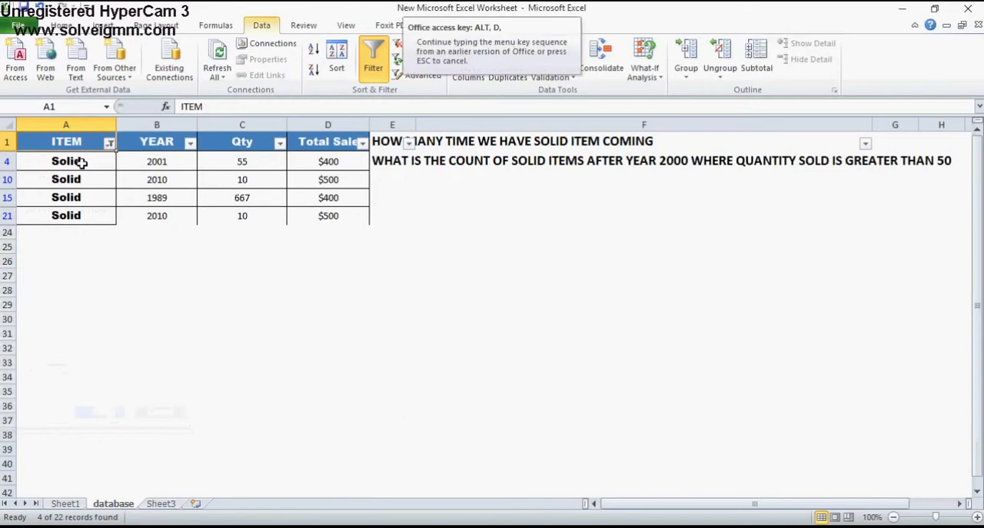
left_click(414, 43)
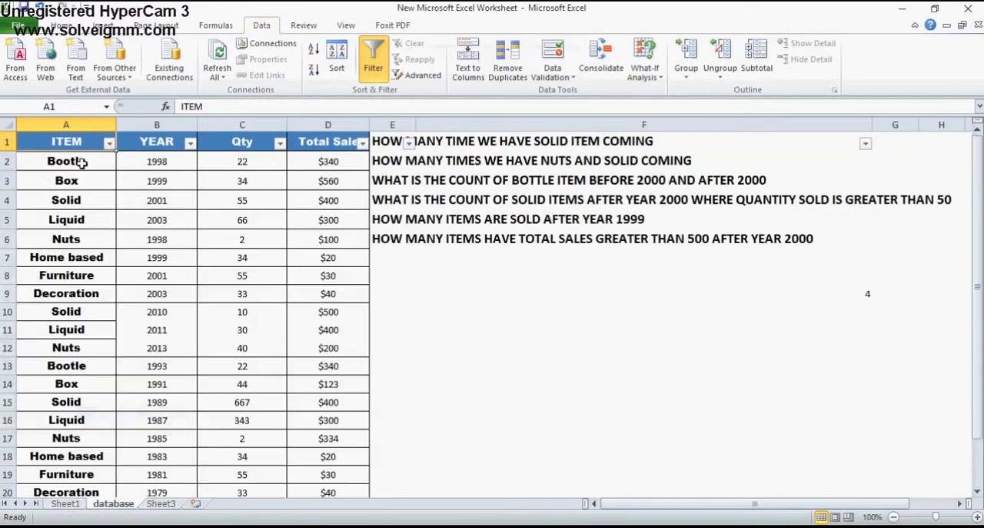
Fill the result cell F9 with yellow and turn off filtering on the table's header row
left_click(708, 290)
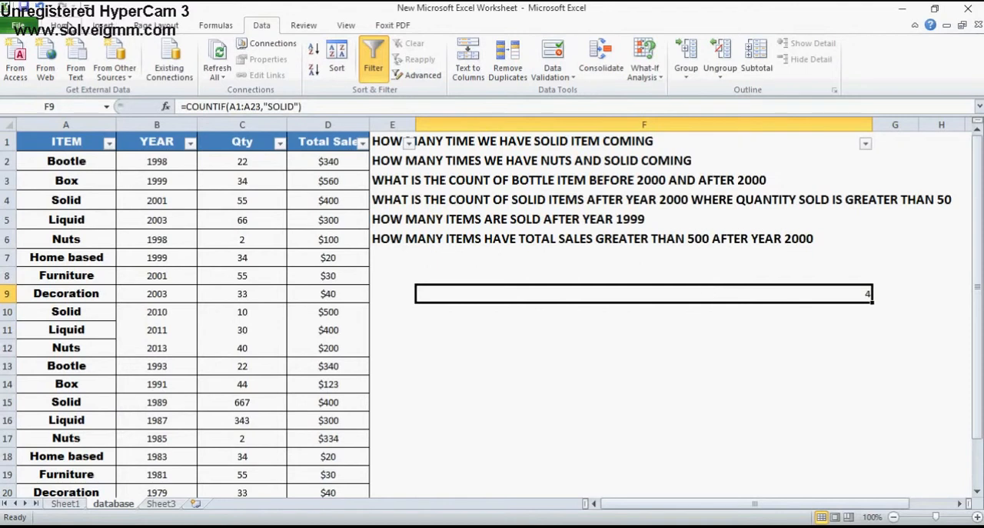
left_click(65, 25)
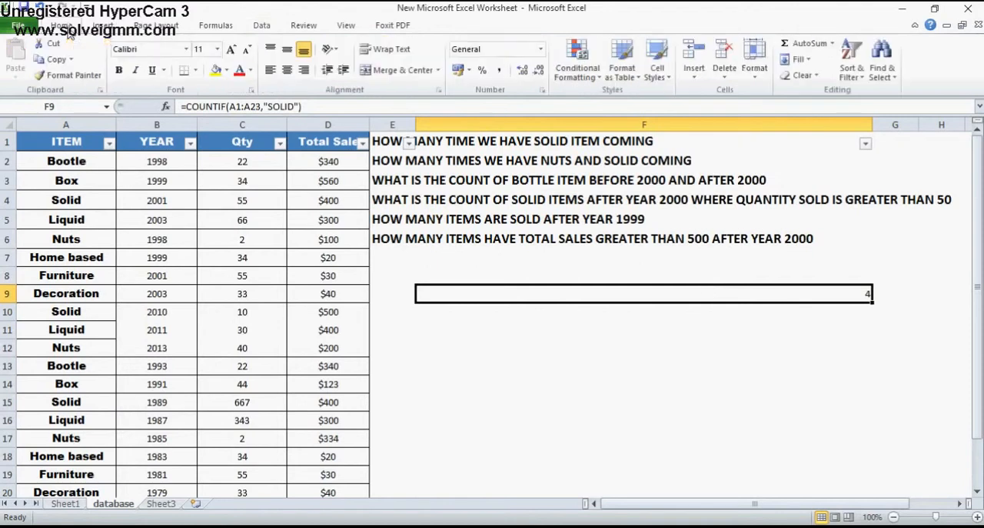
left_click(216, 70)
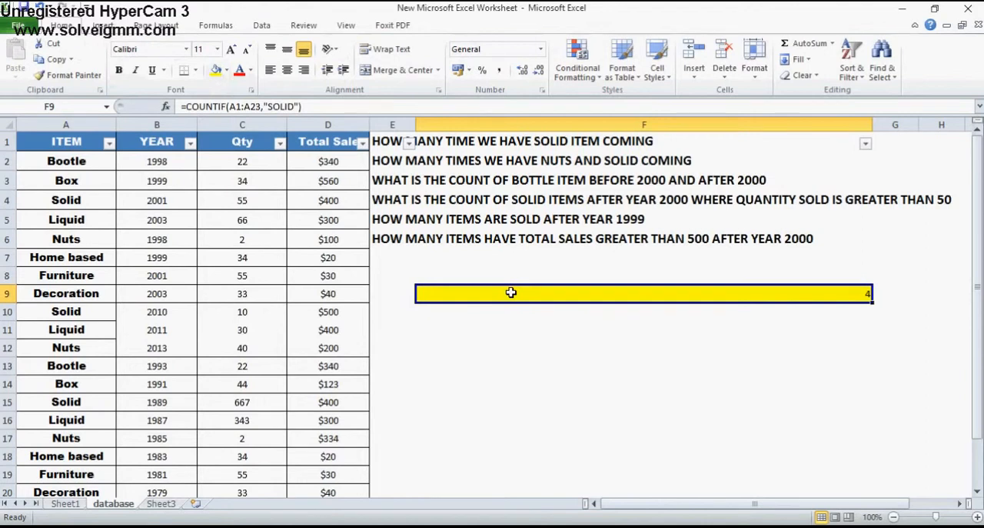
key("alt+d")
key("f")
key("f")
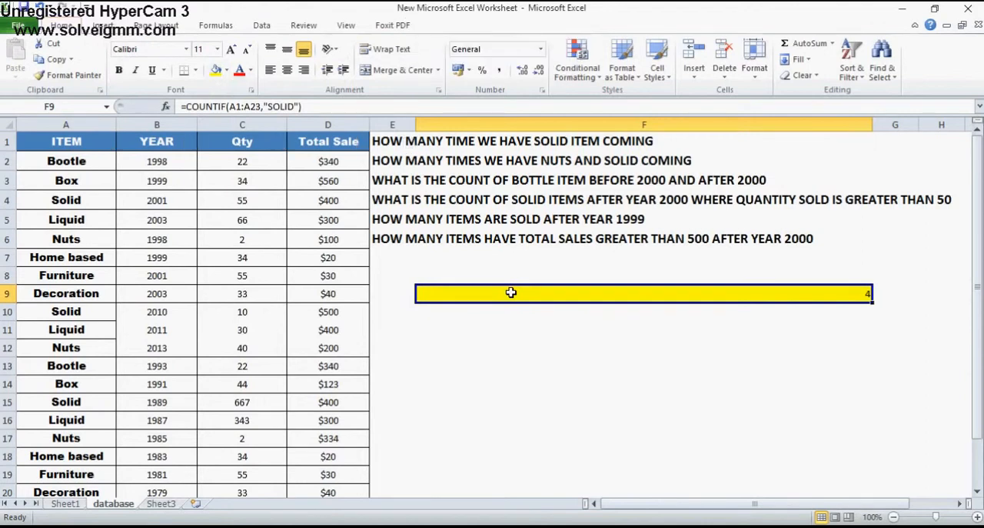
Try F9's formula without the closing quotation mark after SOLID, accept the proposed correction and reselect the cell
left_click(296, 106)
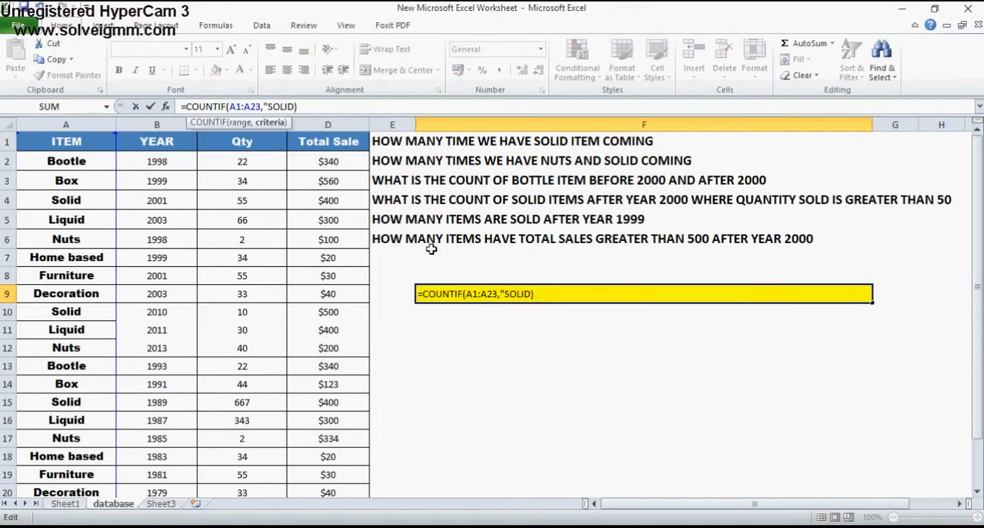
key("Return")
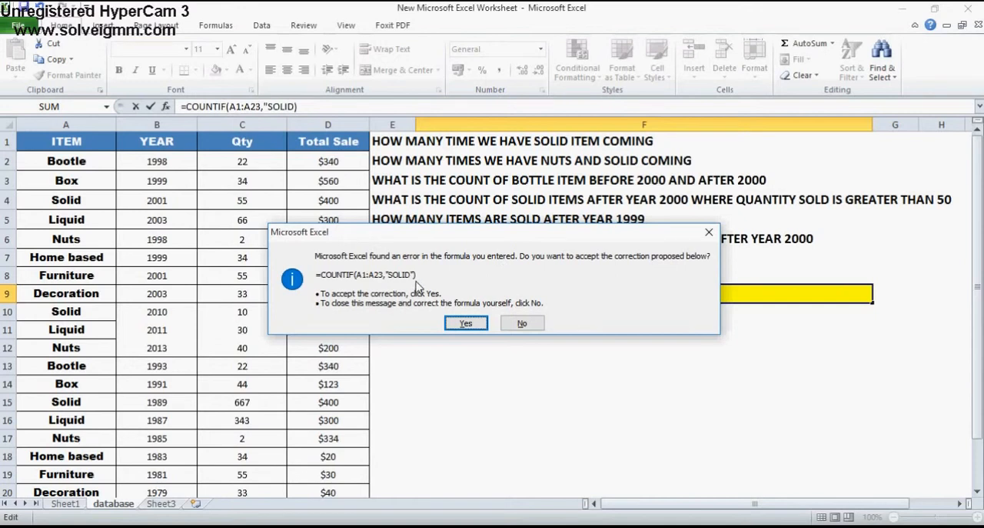
left_click(466, 323)
left_click(564, 287)
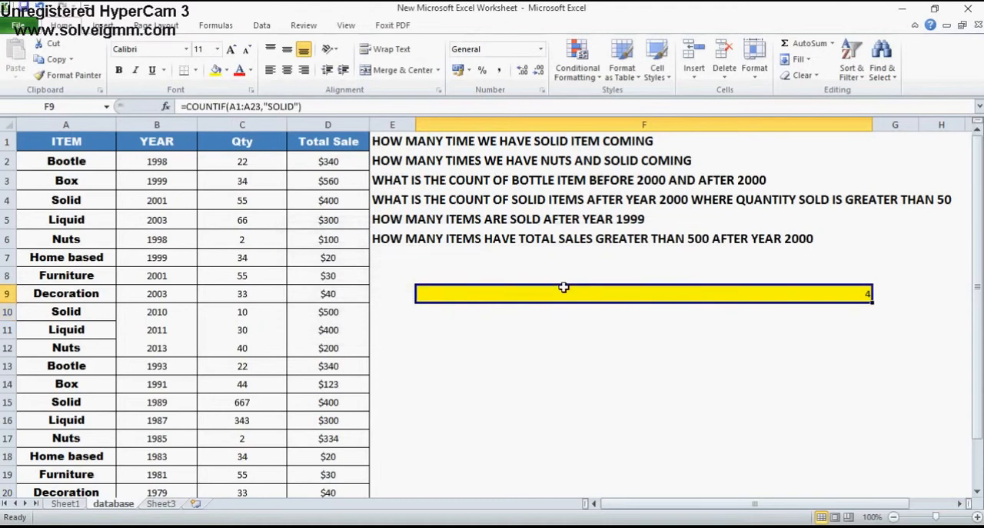
Try F9's formula with both quotation marks around SOLID removed, as =COUNTIF(A1:A23,SOLID), and reselect the cell
left_click(296, 106)
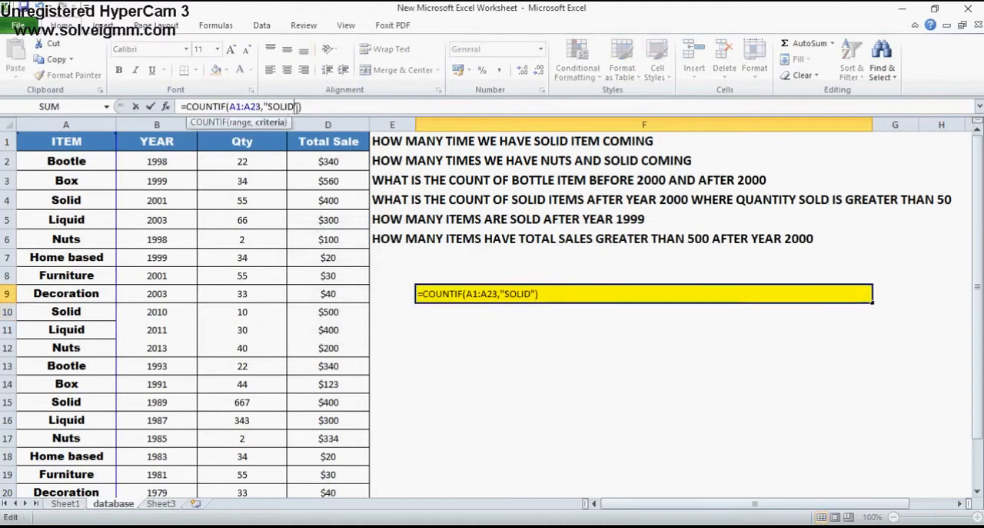
key("BackSpace")
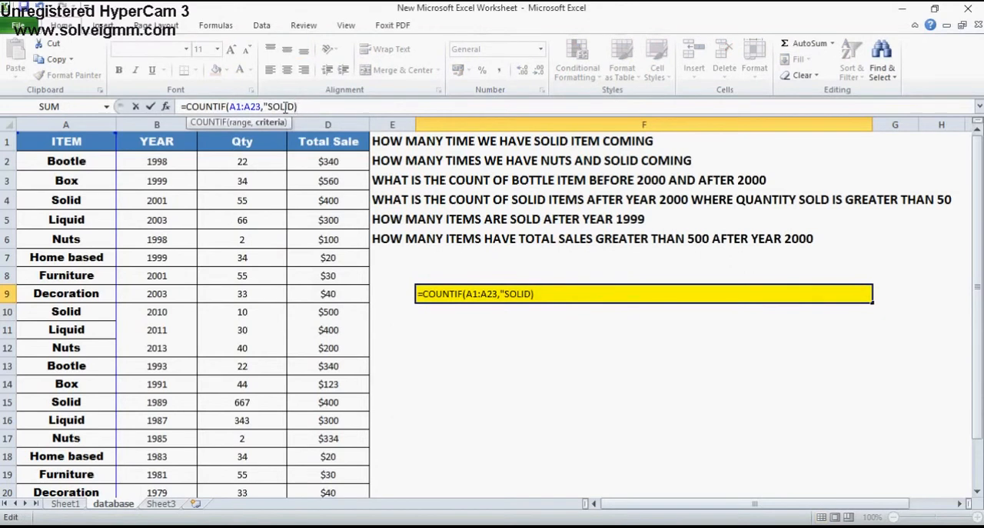
left_click(268, 106)
key("BackSpace")
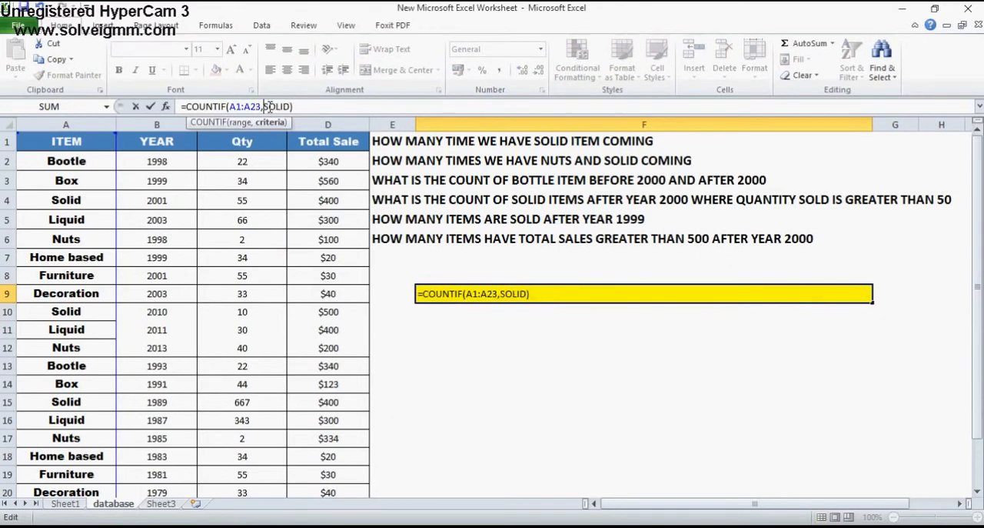
key("Return")
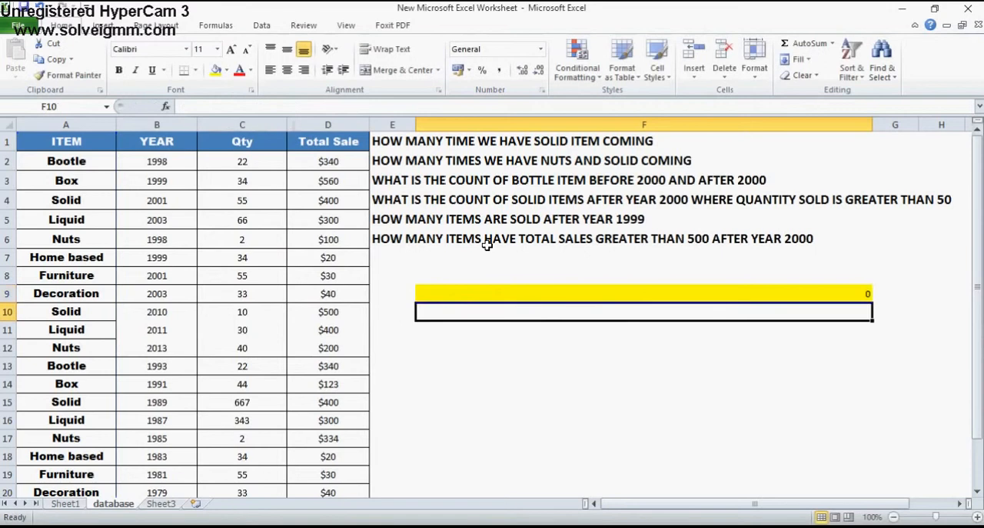
left_click(572, 290)
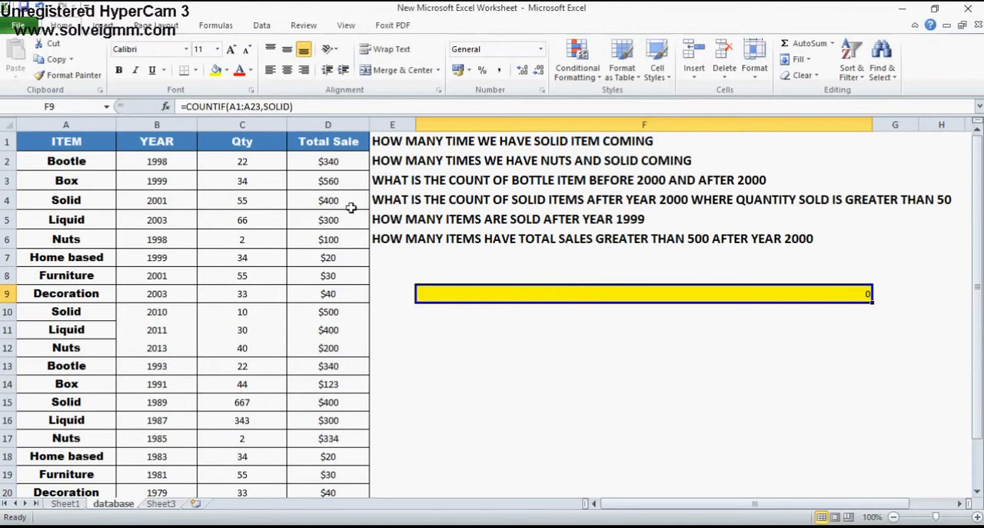
Restore the quotation marks around SOLID so that F9 contains =COUNTIF(A1:A23,"SOLID"), and select the cell again
left_click(263, 106)
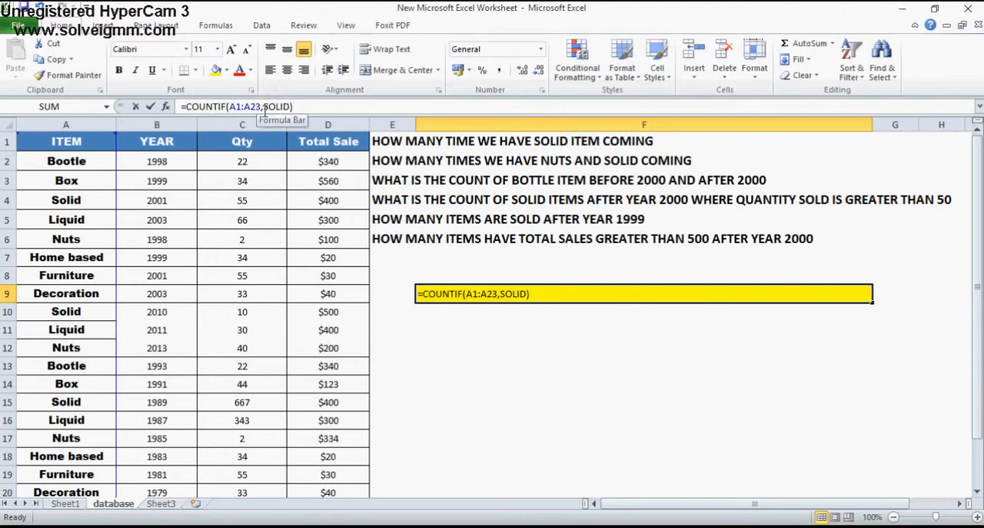
type("\"")
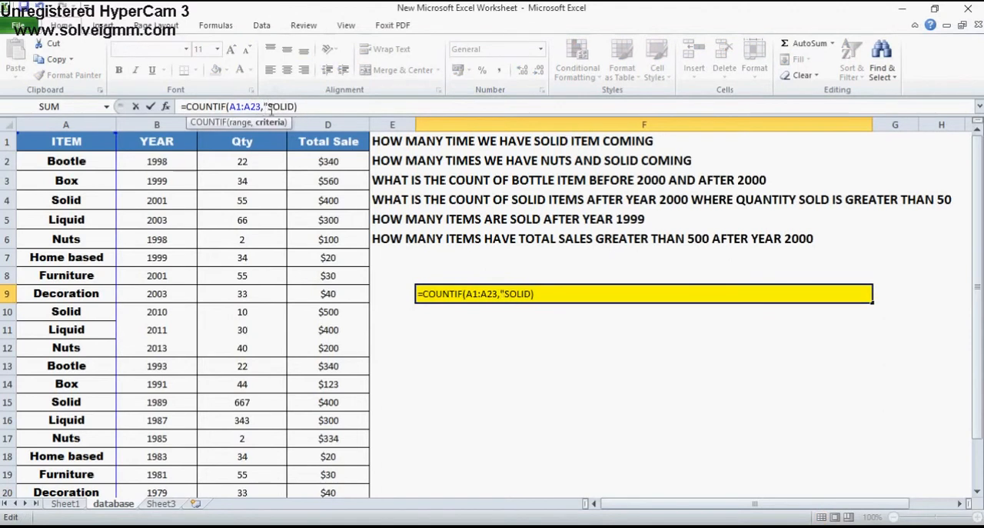
left_click(296, 106)
type("\")")
key("Return")
key("Up")
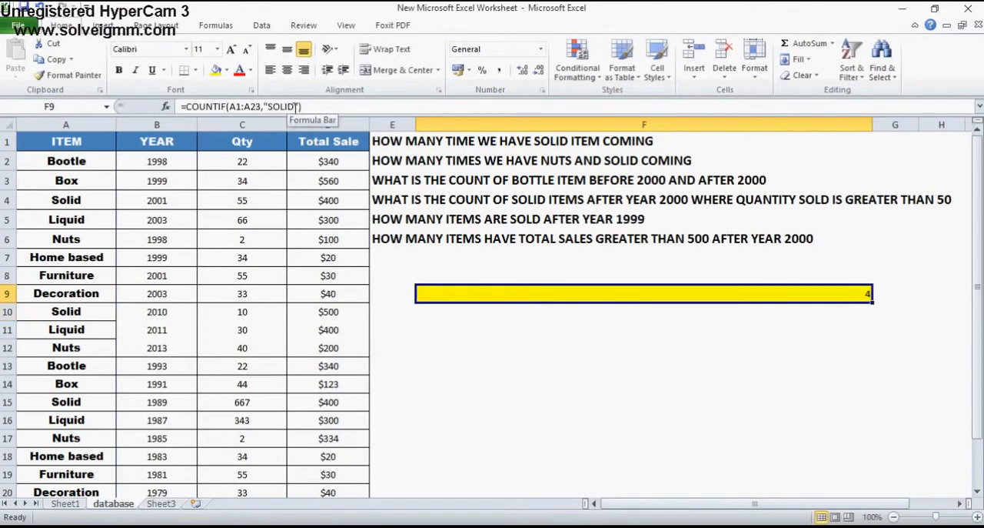
Label the answer rows by entering A1 in cell E9 and A2 in cell E10
key("Left")
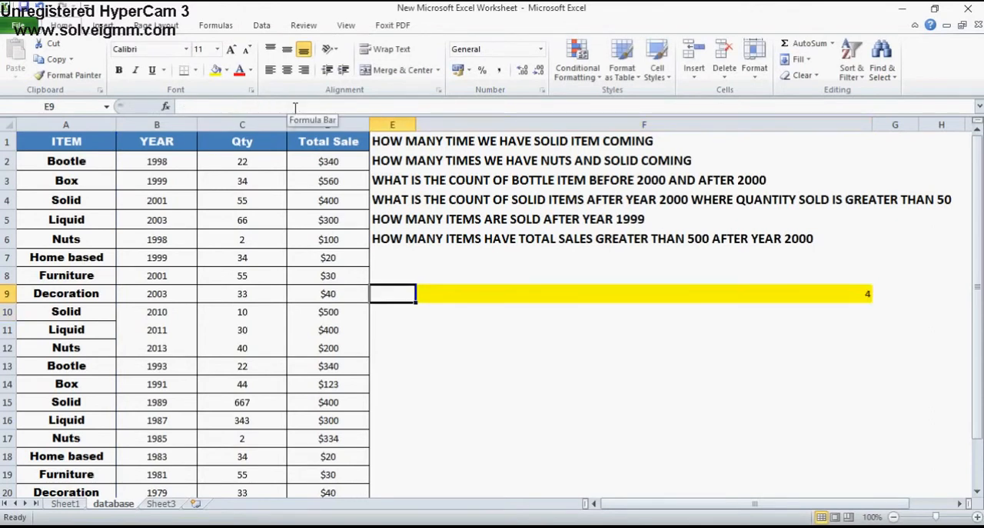
type("A1")
key("Return")
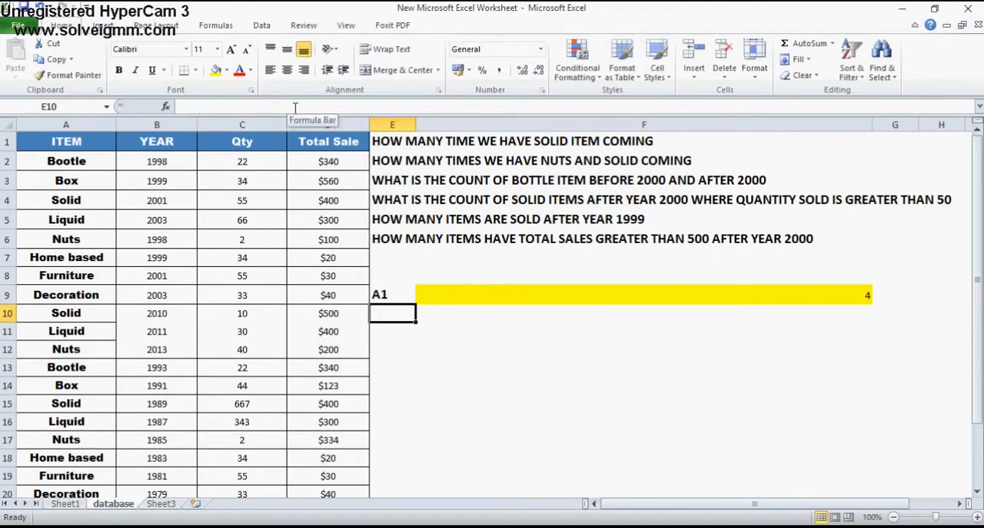
type("A2")
key("Return")
key("Up")
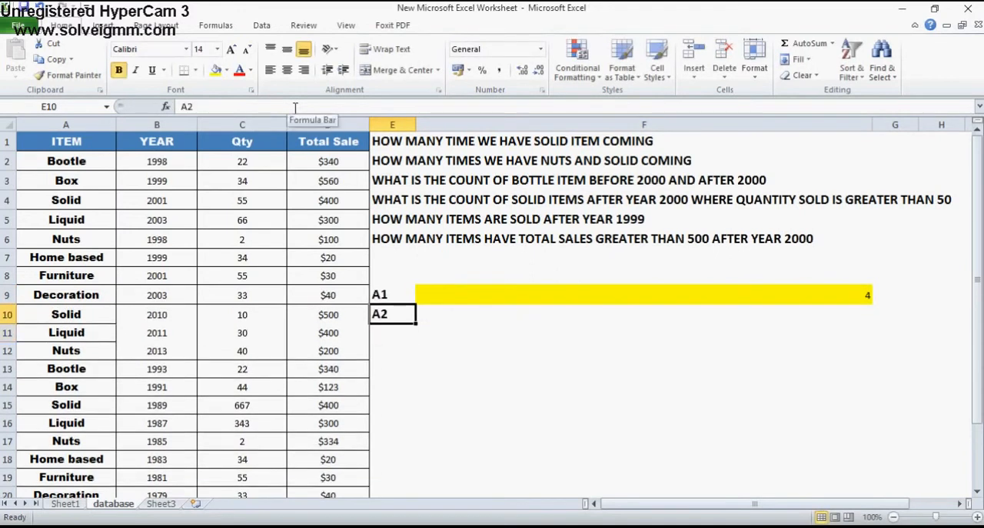
Start the formula in F10 with COUNTIF over the item cells A1:A23 and the criterion "SOLID"
key("Right")
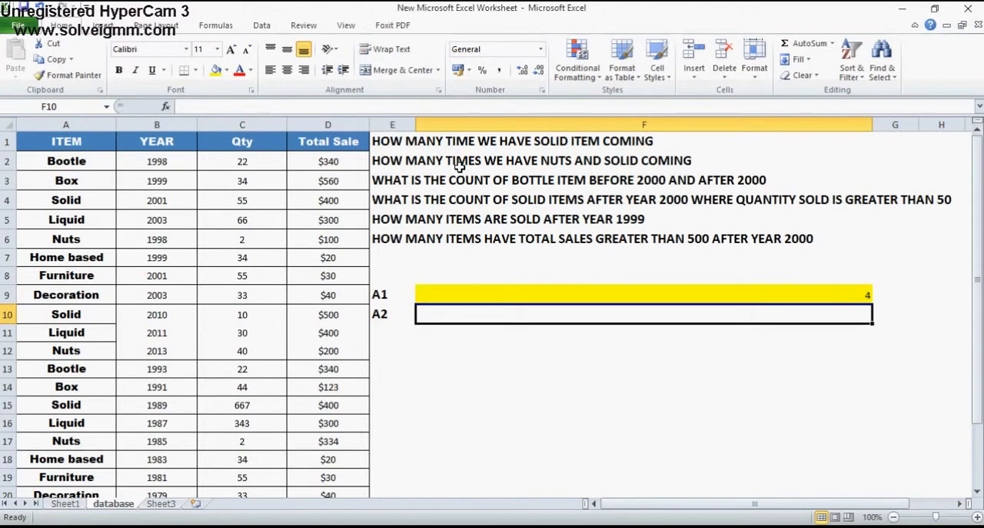
type("=")
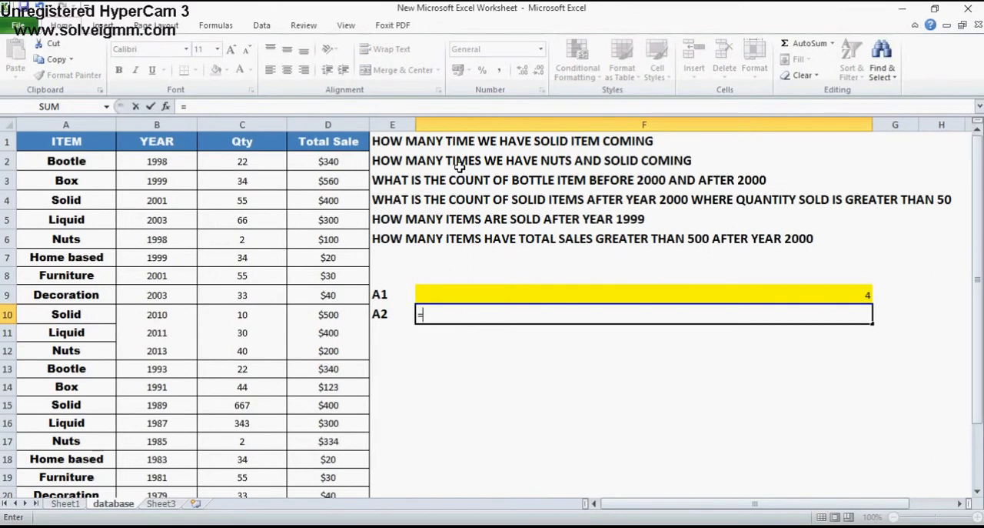
type("COUNTIF(")
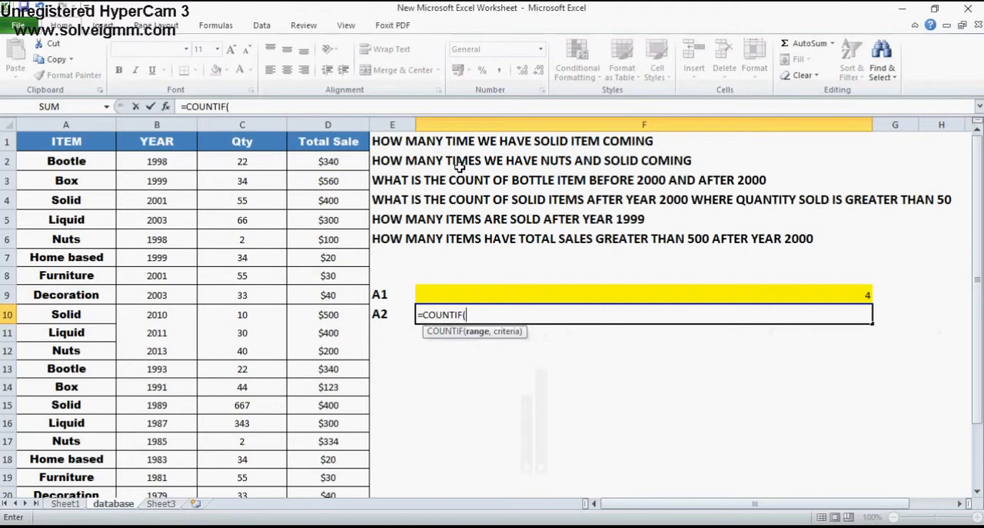
left_click(90, 142)
left_click_drag(90, 142, 84, 489)
type(",")
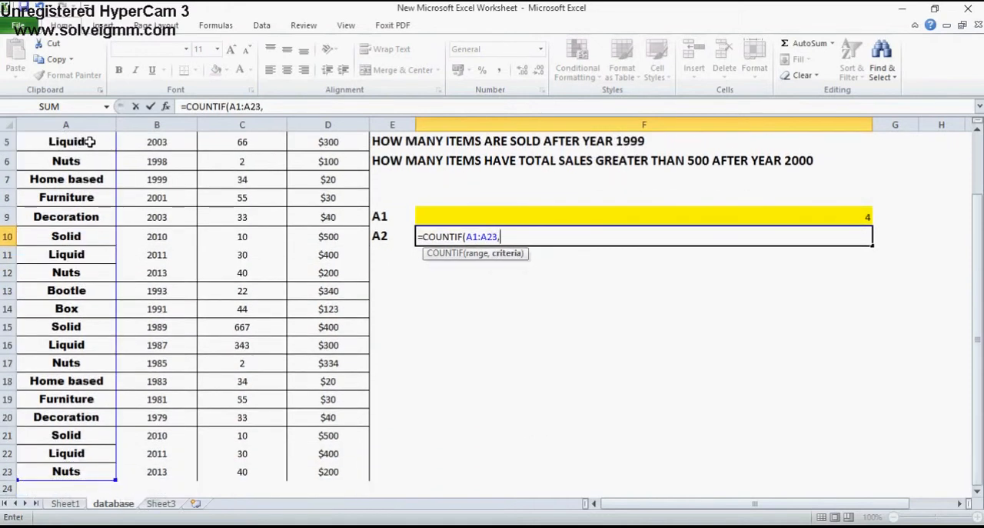
type("\"SOLID\")")
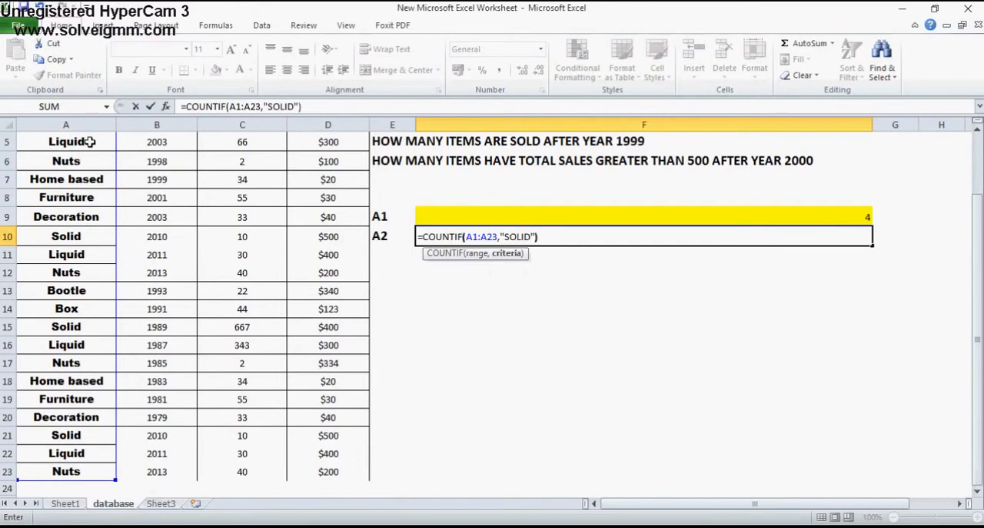
type("+COUNTI")
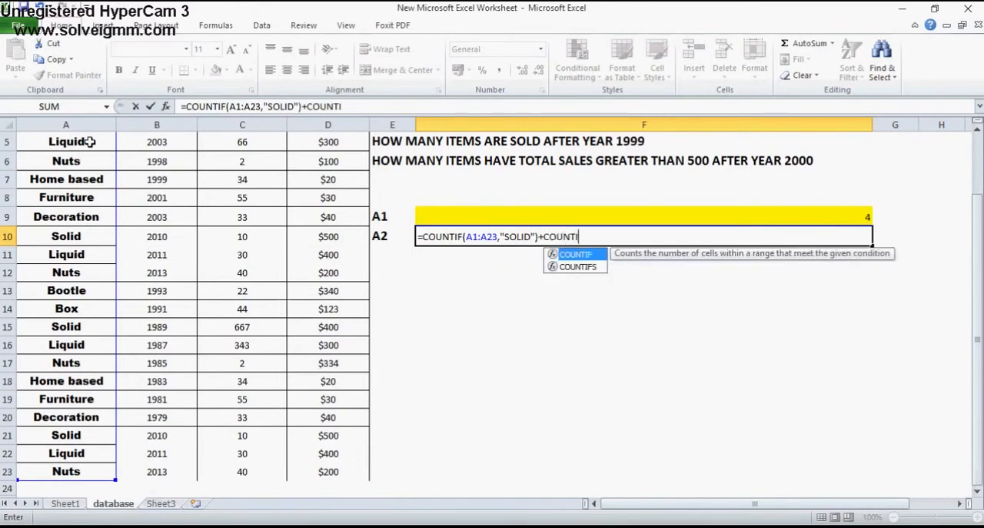
type("F(")
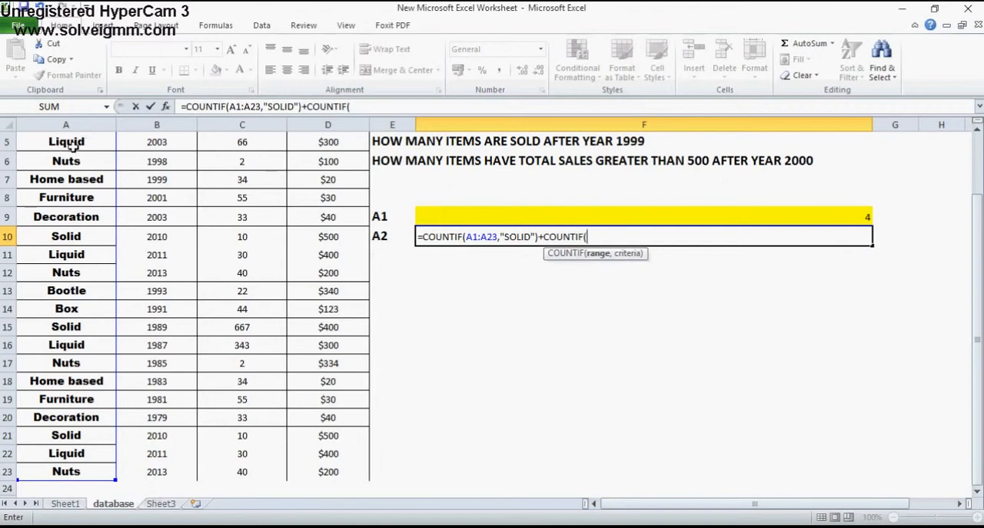
Add a second COUNTIF over A1:A23 with the criterion "NUTS" to the F10 formula and enter it
left_click(71, 144)
key("ctrl+Up")
key("shift+Down")
key("shift+Down")
key("shift+Down")
key("shift+Down")
key("shift+Down")
key("shift+Down")
key("shift+Down")
key("shift+Down")
key("shift+Down")
key("shift+Down")
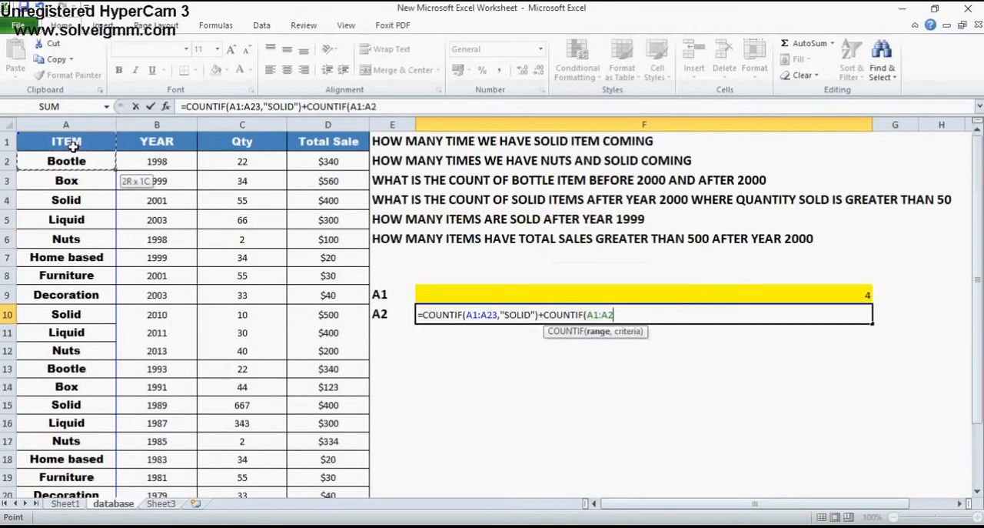
key("ctrl+shift+Down")
type(",")
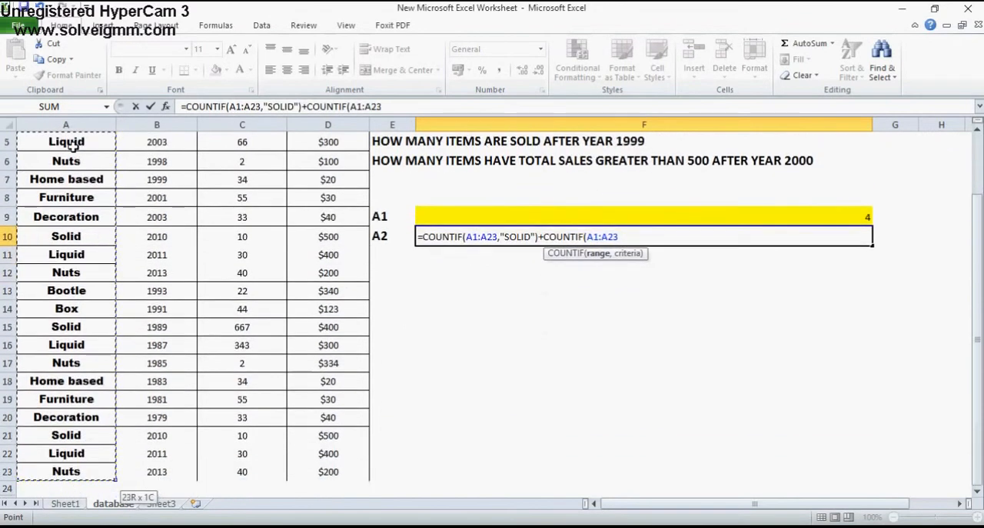
type("\"NUTS")
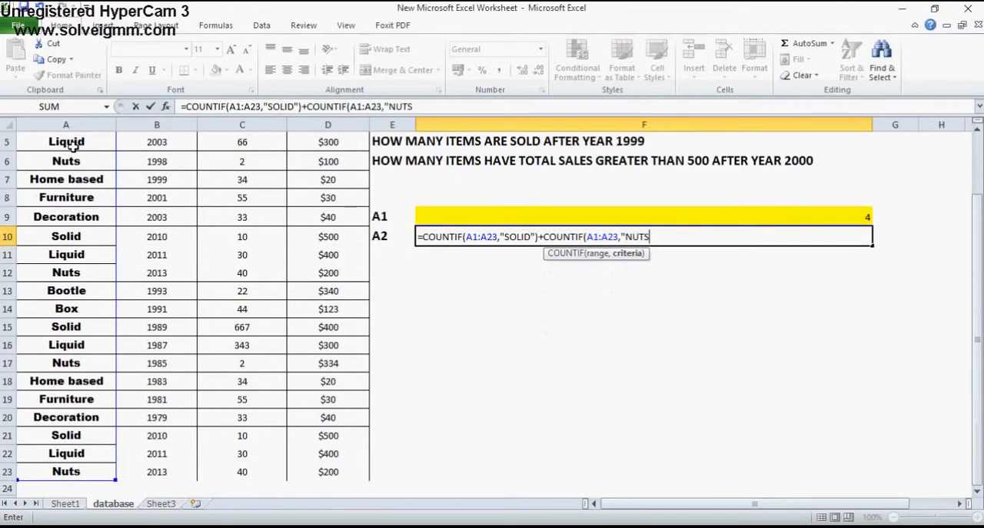
type("\")")
key("Return")
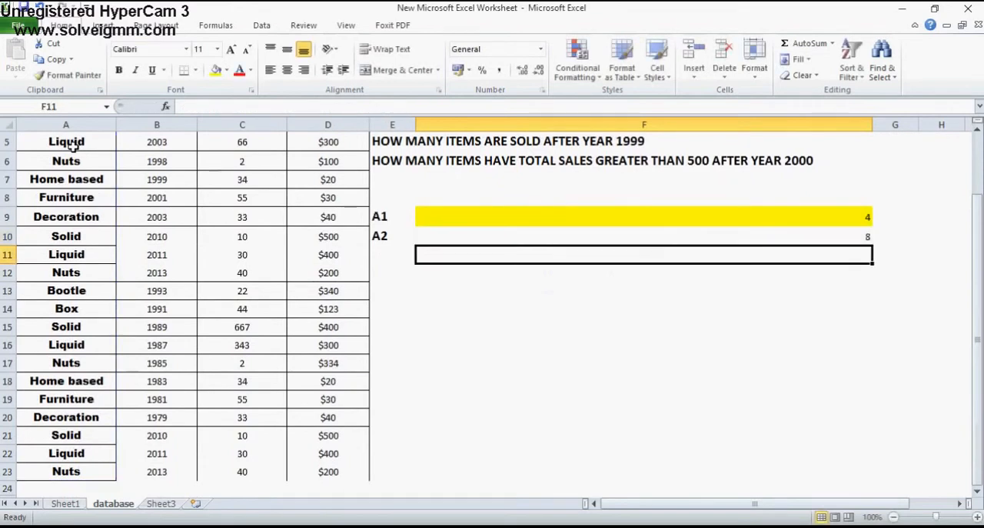
Review the entries in the ITEM column from A2 to A23, then inspect the combined count formula in F10
key("Up")
key("Up")
key("ctrl+Up")
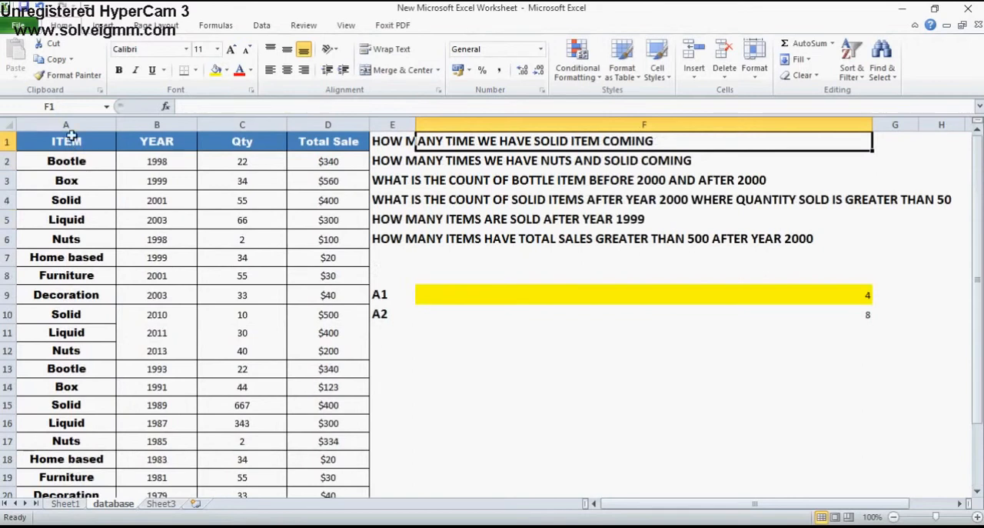
left_click(68, 164)
key("Down")
key("Down")
key("Down")
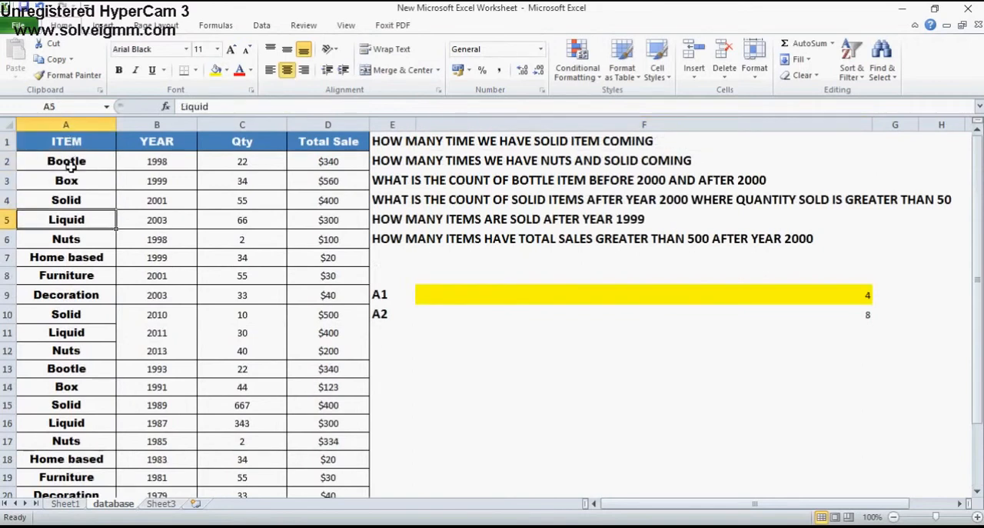
key("Up")
key("Down")
key("Down")
key("Down")
key("Down")
key("Down")
key("Down")
key("Down")
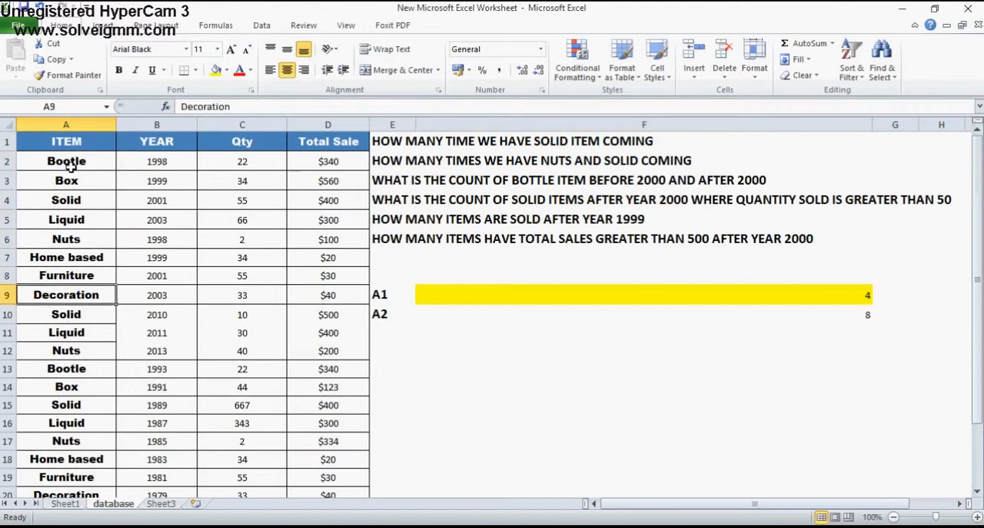
key("Down")
key("Down")
key("Down")
key("Down")
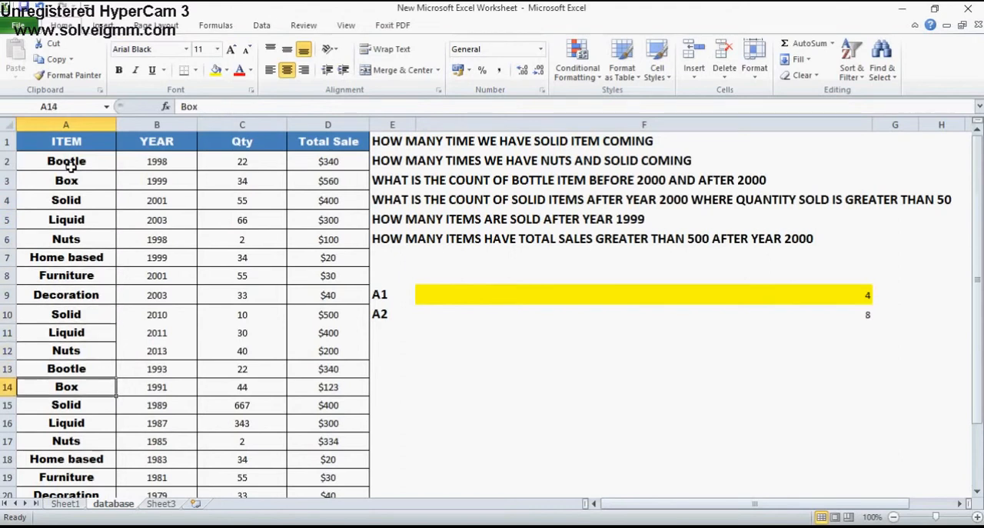
key("Down")
key("Down")
key("Down")
key("Down")
key("Down")
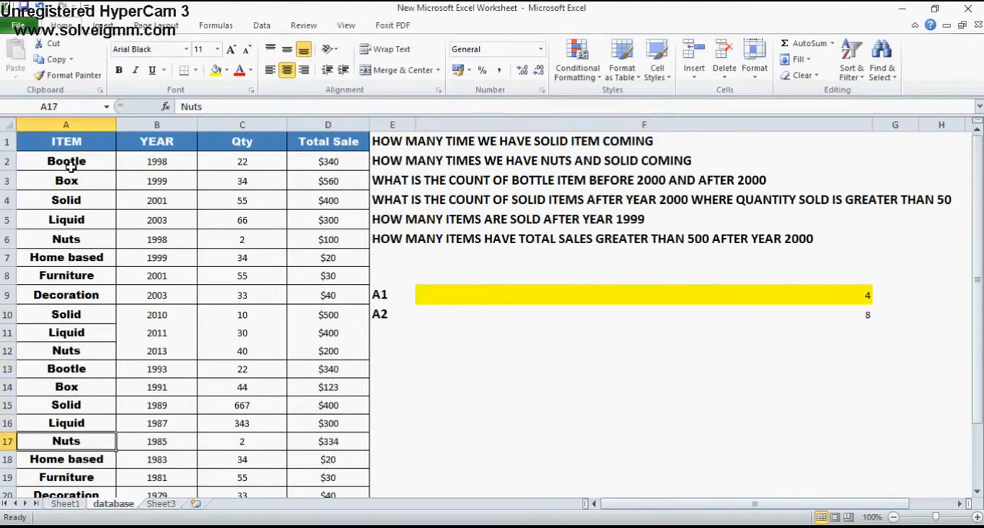
key("Down")
key("Down")
key("Down")
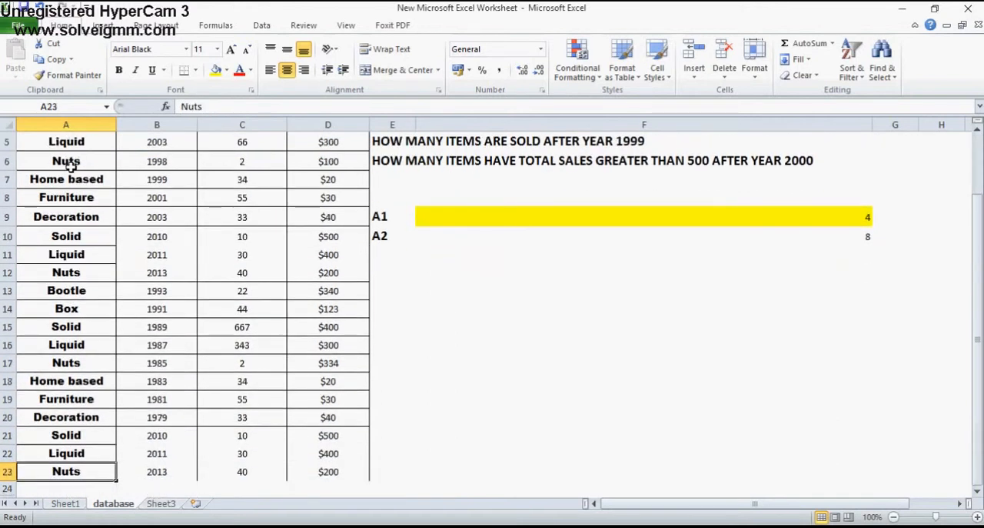
key("Up")
key("Up")
key("Up")
key("Up")
key("Up")
key("Up")
key("Up")
key("Up")
key("Up")
key("Up")
key("Up")
key("Up")
key("Up")
key("Up")
key("Up")
key("Up")
key("Up")
key("Up")
key("Up")
key("Up")
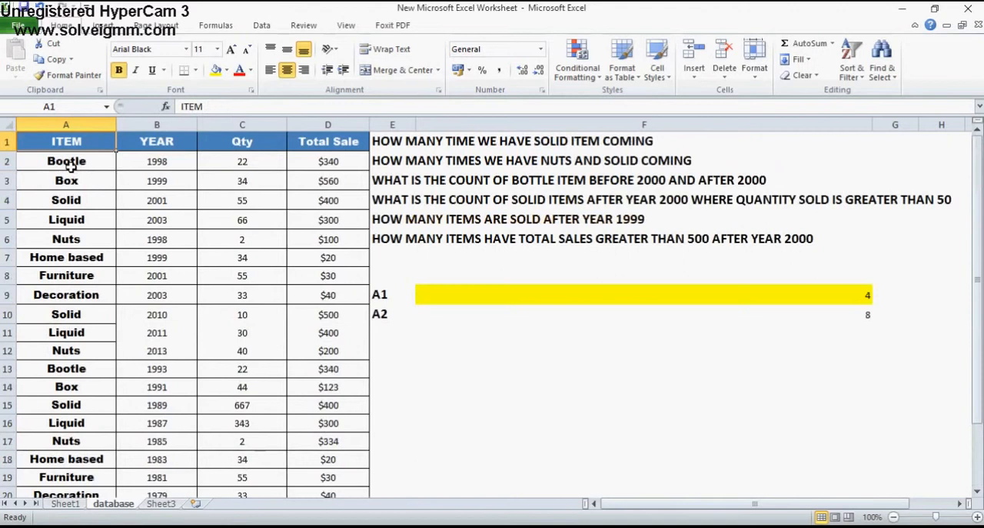
left_click(525, 314)
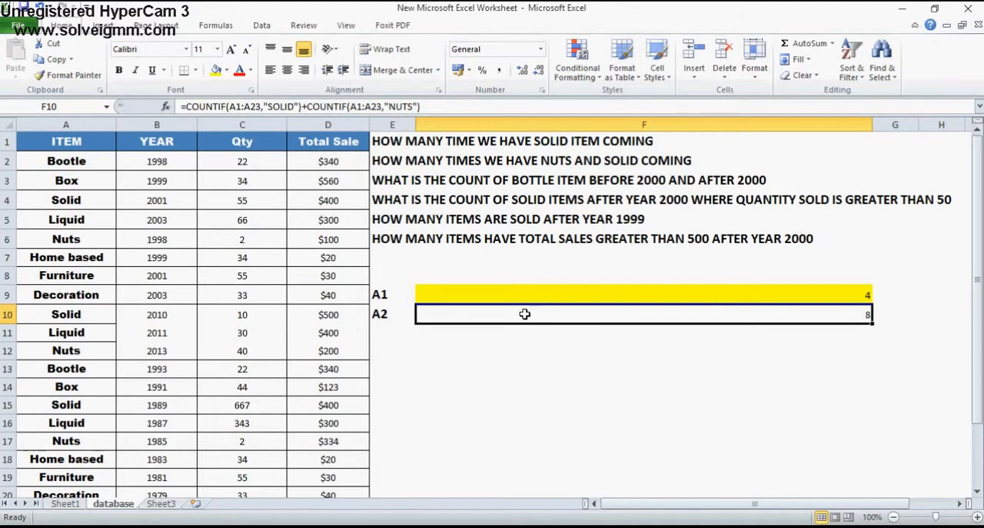
Label the third answer row by entering A3 in cell E11
left_click(408, 338)
type("A")
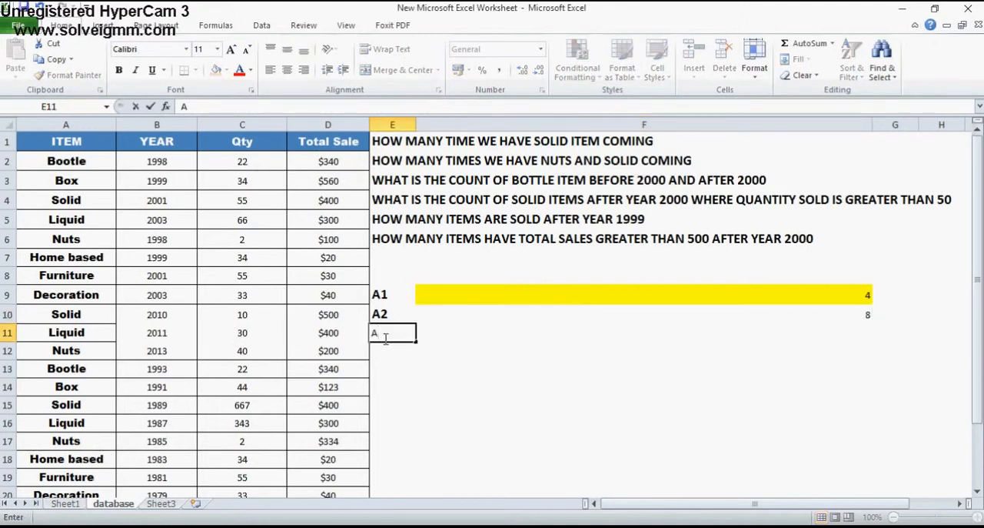
type("3")
key("Return")
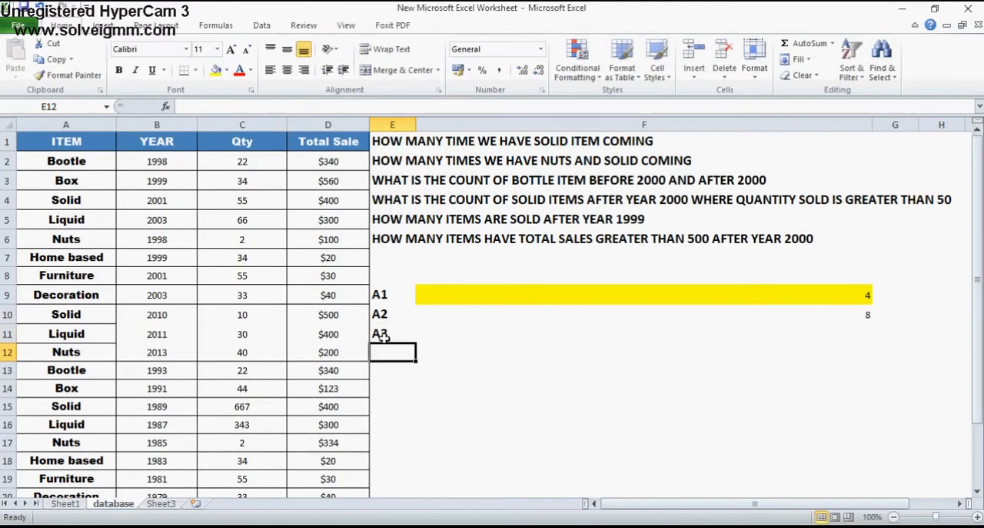
Enter the year criteria >2000 in cell F12 and <2000 in cell F13
left_click(458, 346)
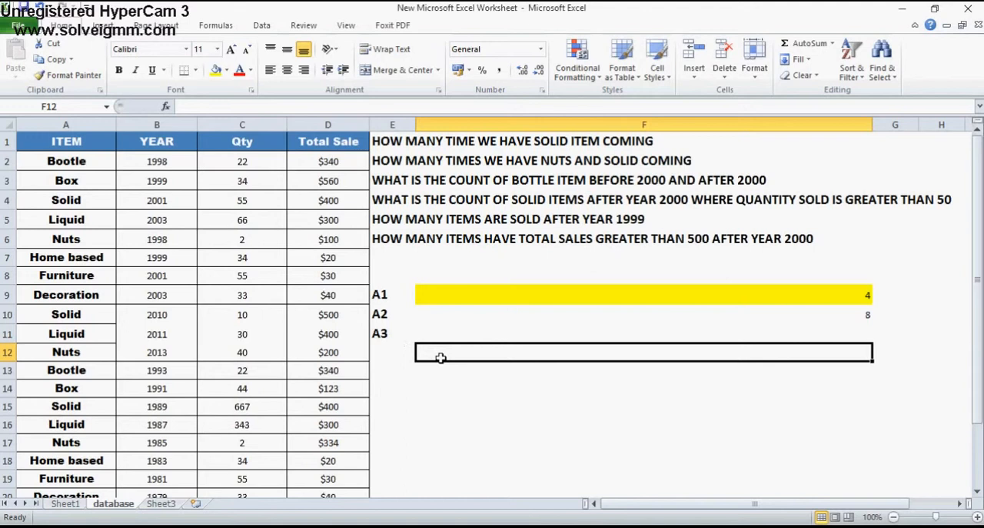
type(">")
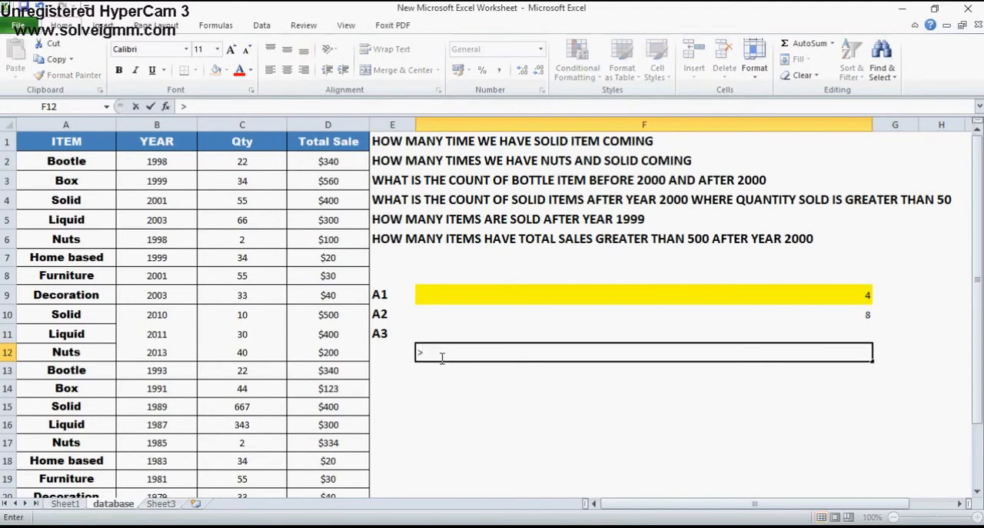
type("2000")
key("Return")
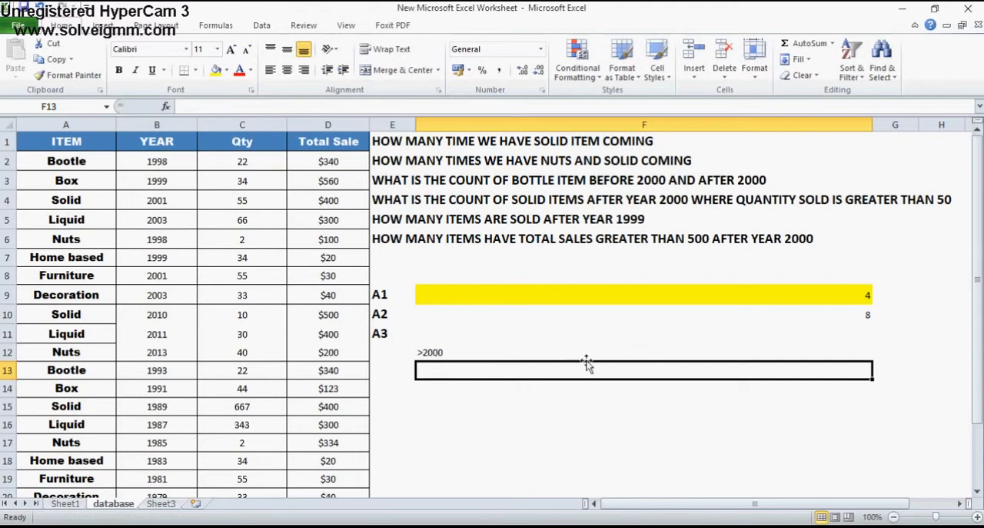
type("<2000")
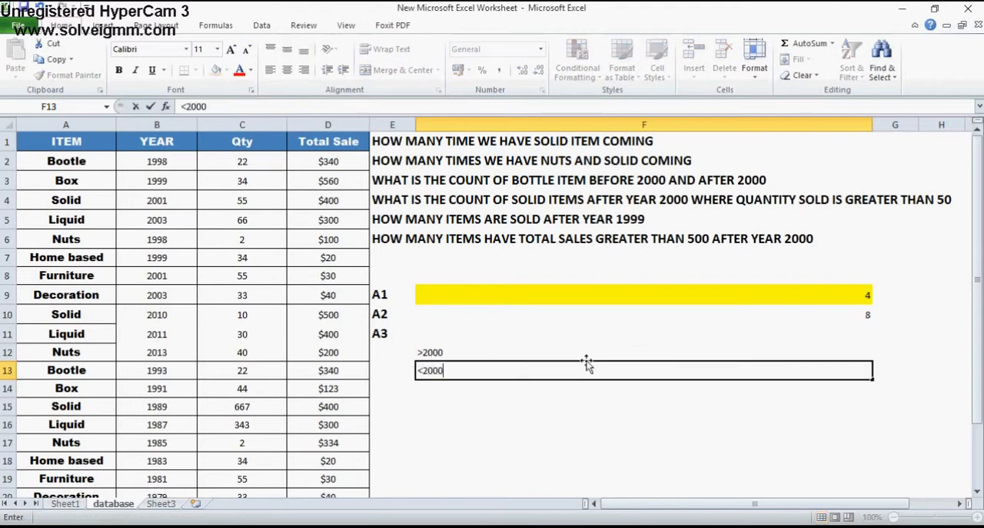
key("Return")
Enter the item criterion BOTTLE in cell F11, beside the A3 label
left_click(473, 332)
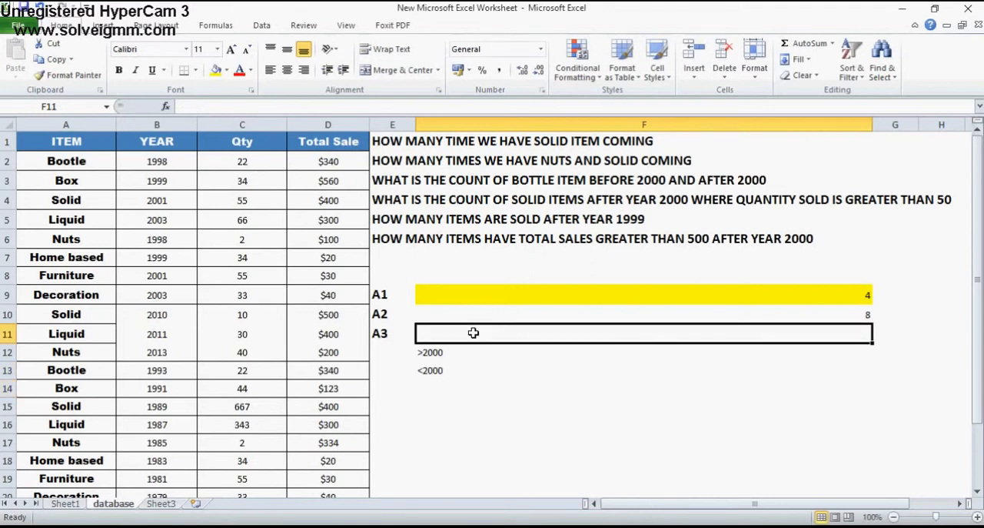
type("BOTTLE")
key("Return")
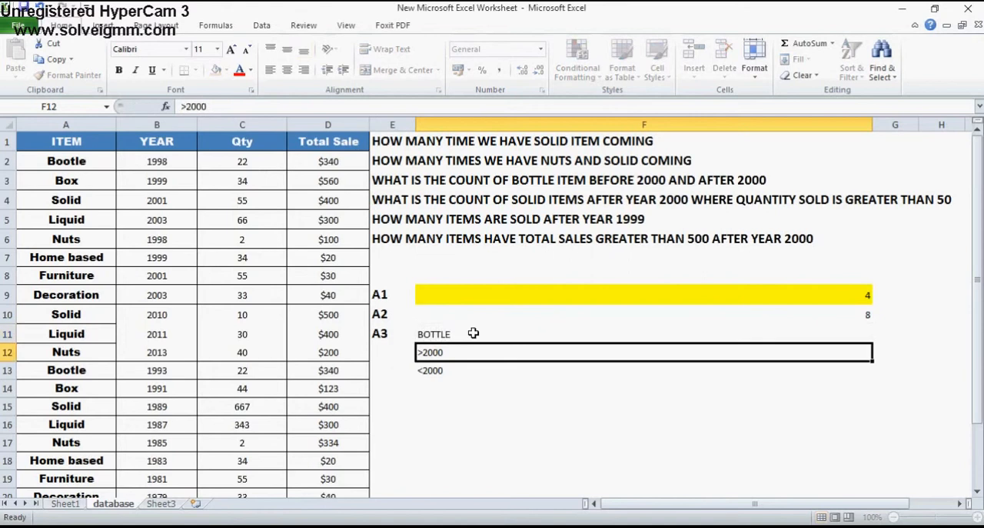
left_click(473, 332)
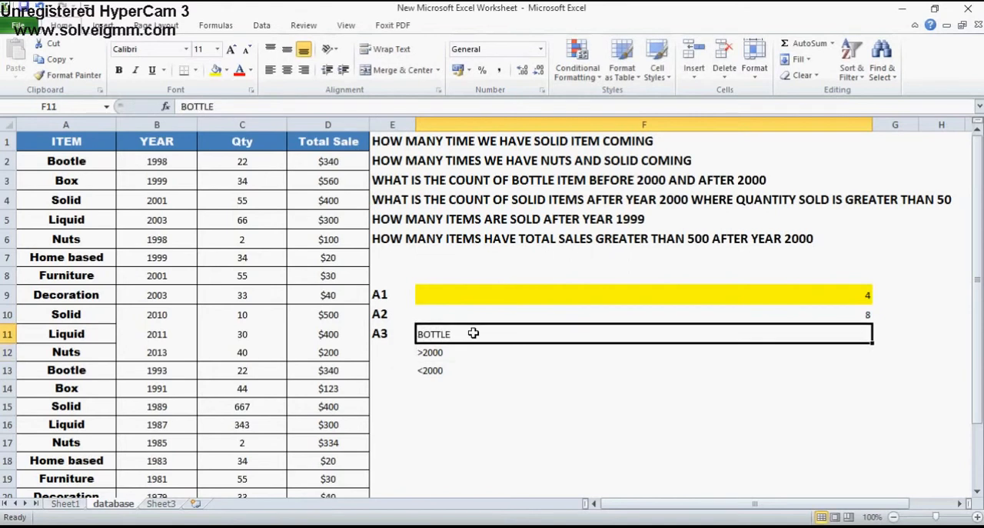
Autofit the widths of the YEAR, Qty and ITEM columns to their contents
left_click(459, 389)
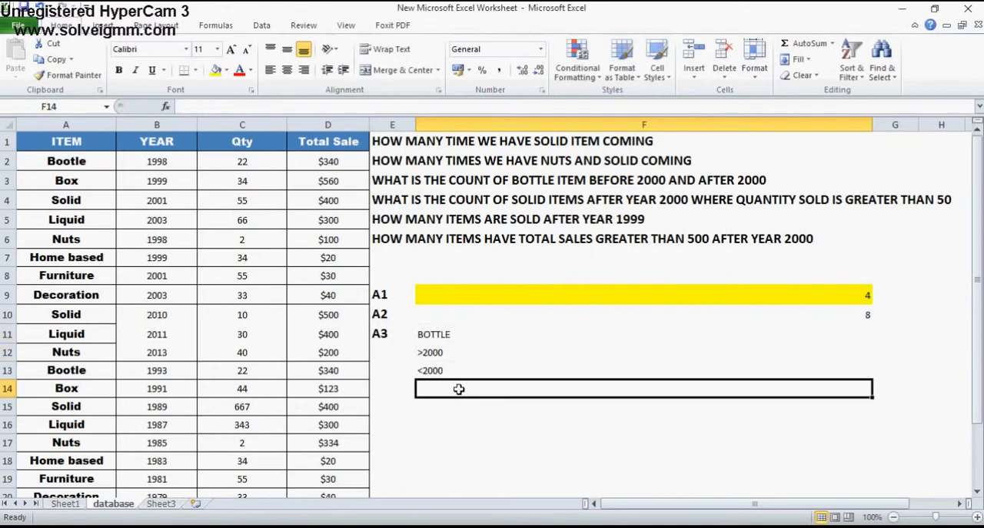
left_click(905, 346)
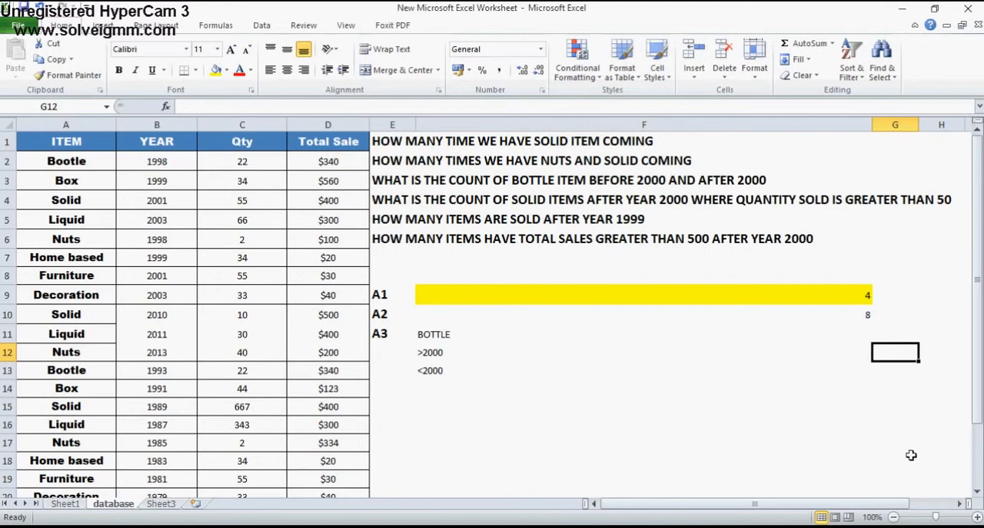
left_click(961, 503)
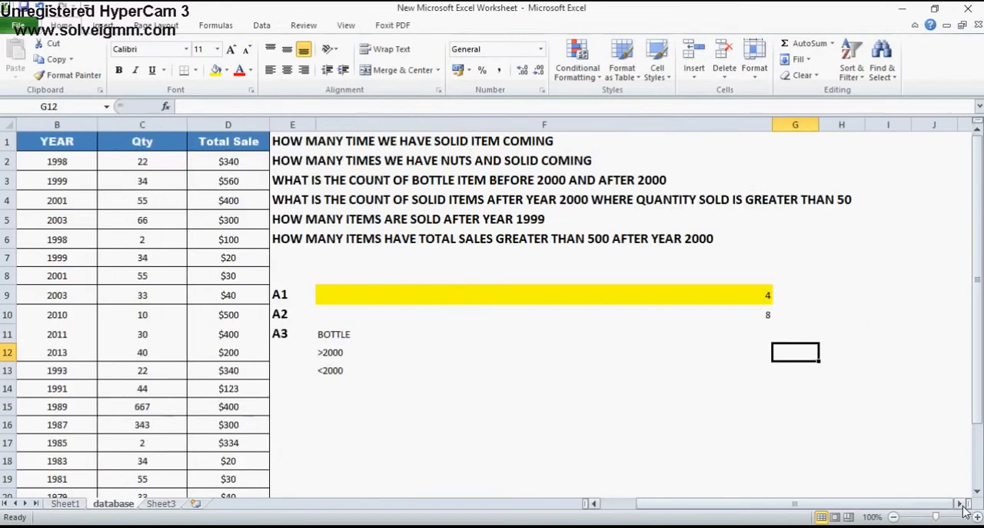
double_click(94, 126)
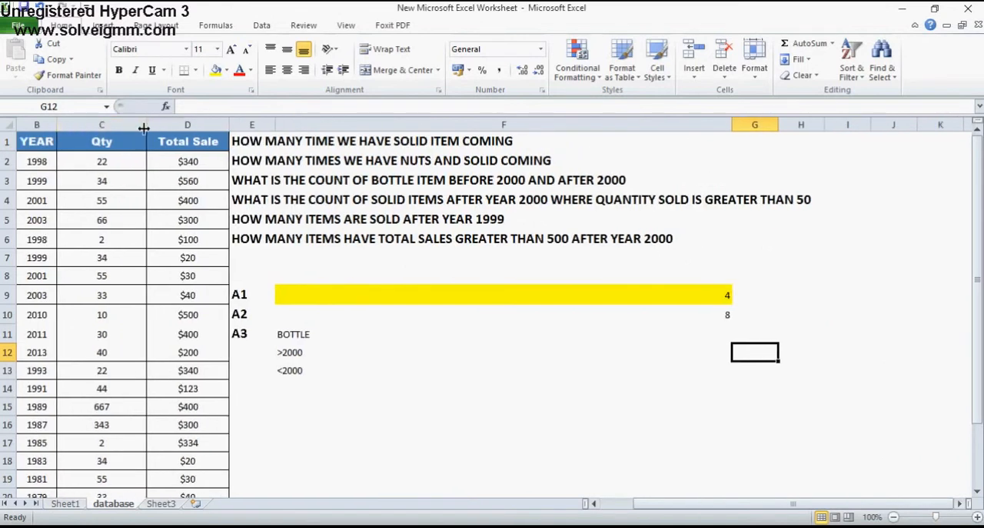
double_click(145, 125)
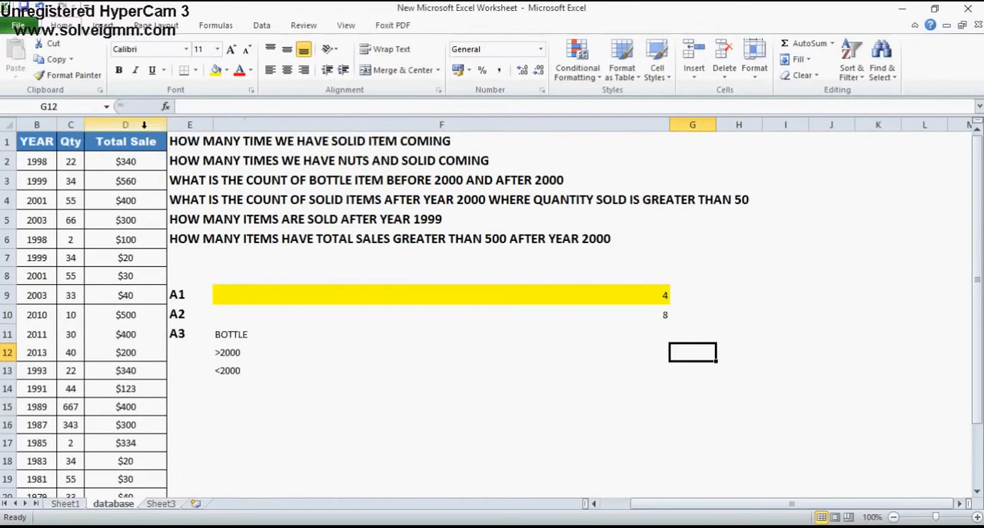
left_click(594, 503)
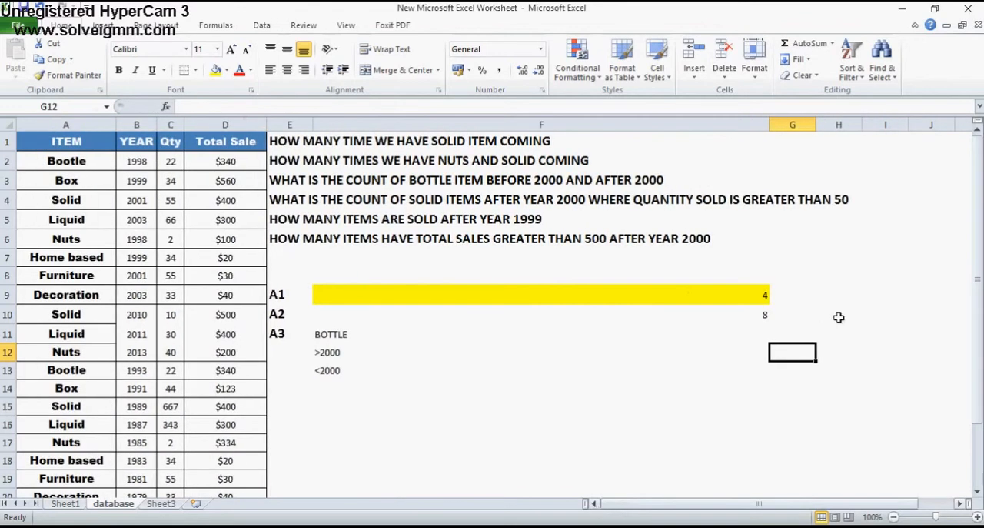
double_click(115, 127)
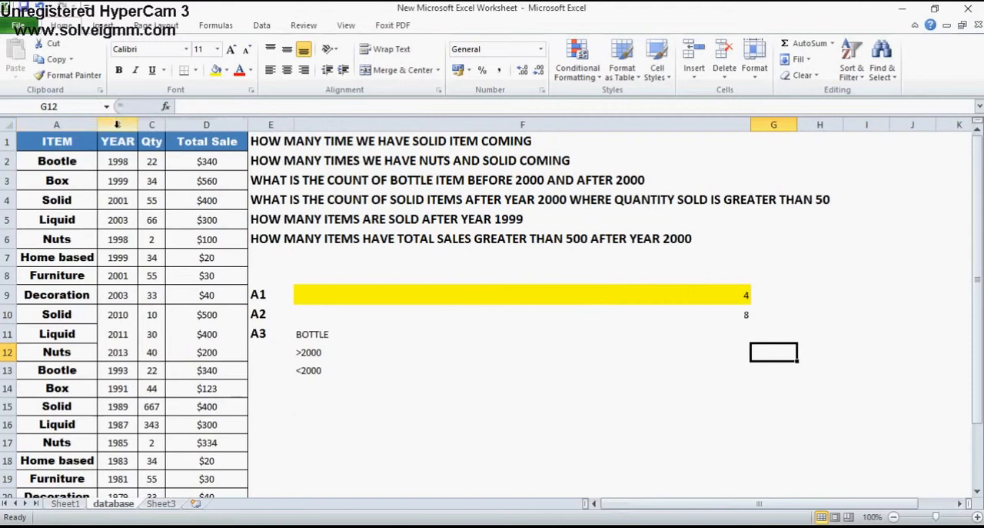
type("=COU")
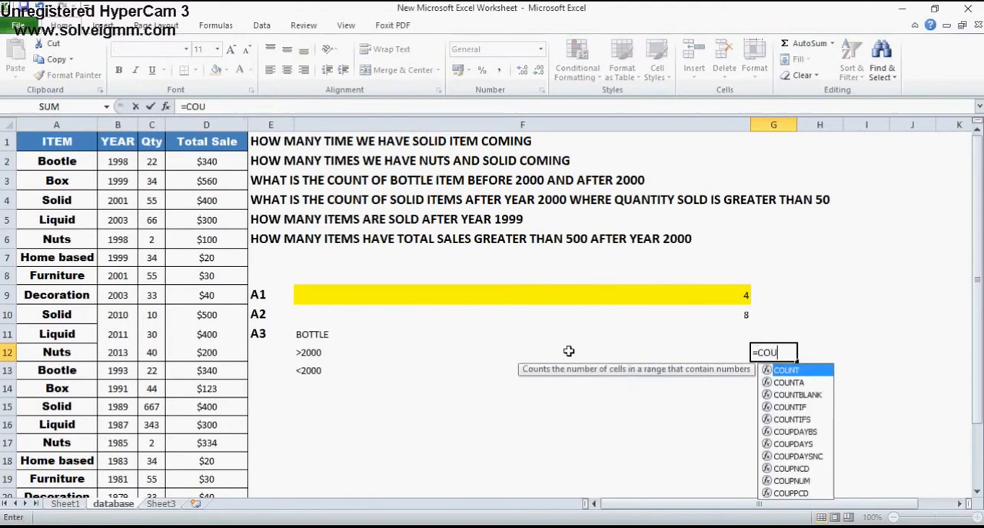
type("NTIF(")
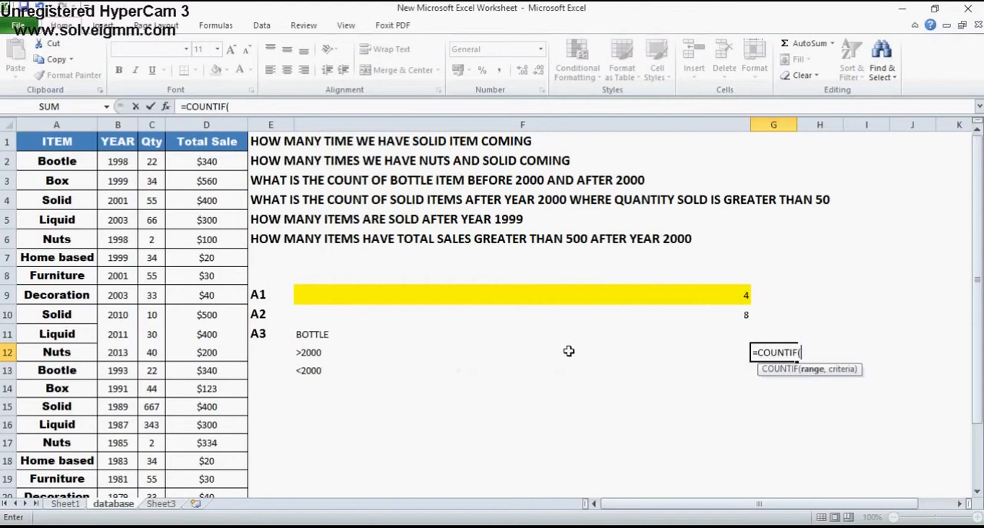
left_click(67, 141)
key("shift+Down")
key("shift+Down")
key("shift+Down")
key("shift+Down")
key("shift+Down")
key("shift+Down")
key("shift+Down")
key("shift+Down")
key("shift+Down")
key("shift+Down")
key("shift+Down")
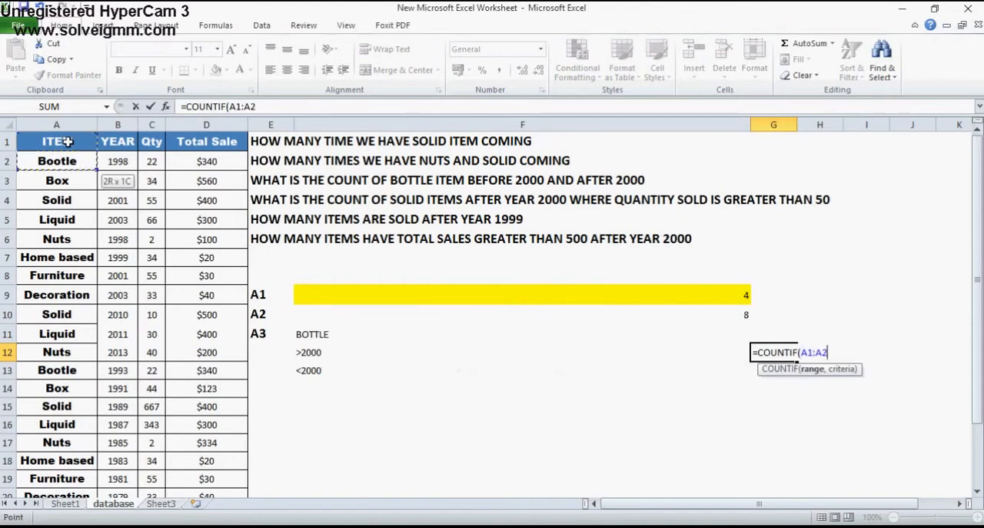
key("shift+Down")
key("shift+Down")
key("shift+Down")
key("shift+Down")
key("shift+Down")
key("shift+Down")
key("shift+Down")
key("shift+Down")
key("shift+Down")
key("shift+Down")
key("shift+Down")
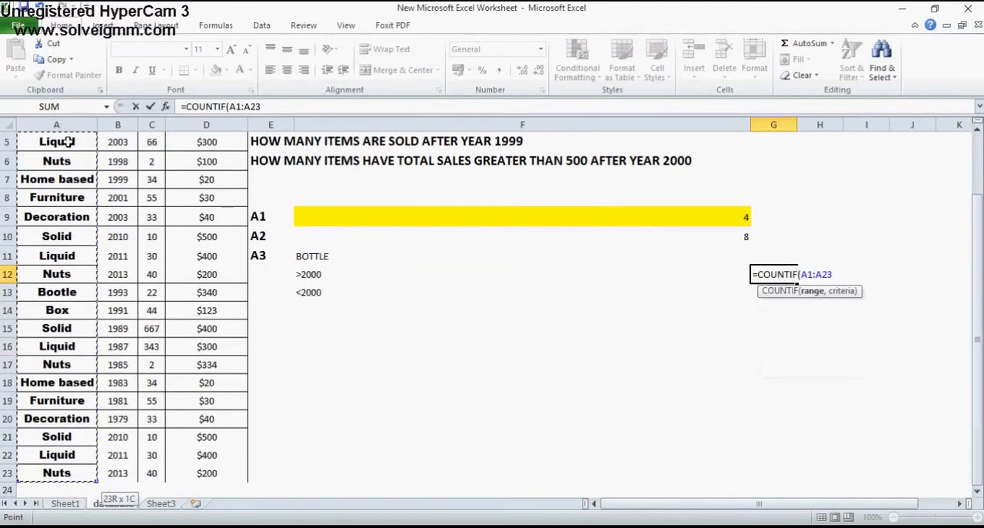
type(",")
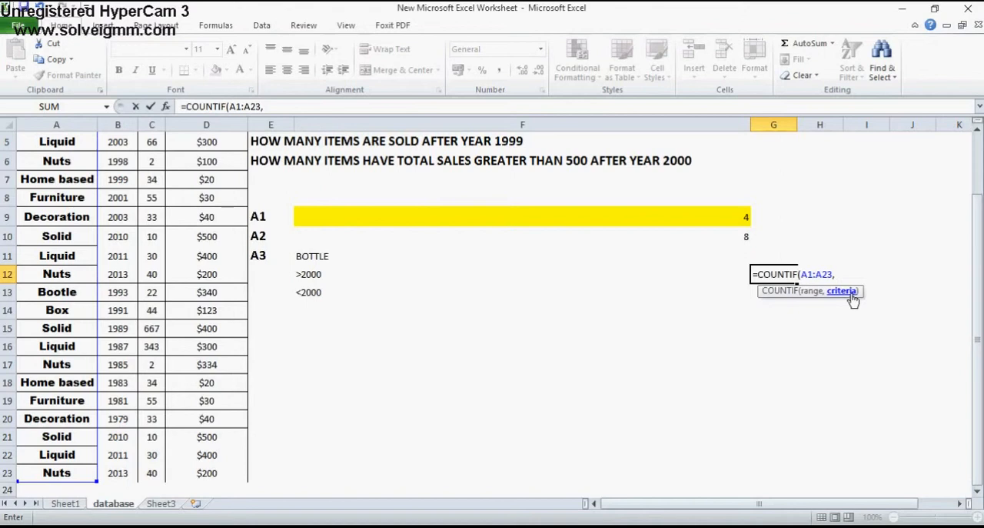
key("Escape")
Examine the item and year criteria in F11 and F12 together with the ITEM and YEAR columns they apply to
left_click(376, 252)
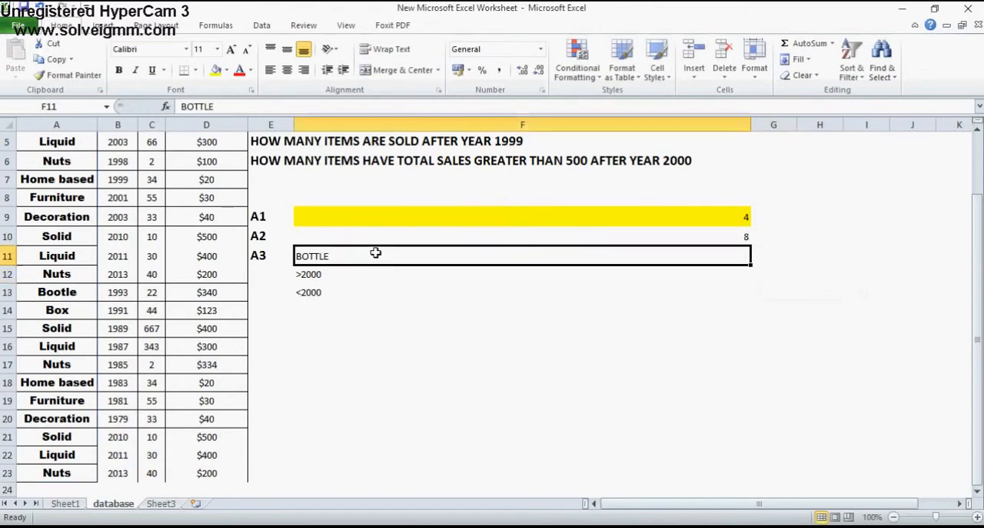
left_click(361, 274)
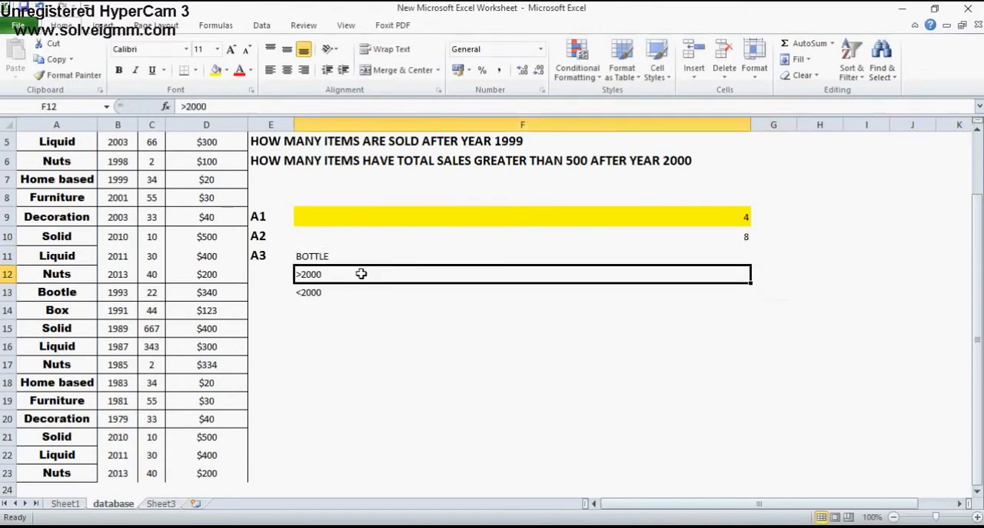
left_click(83, 161)
key("Up")
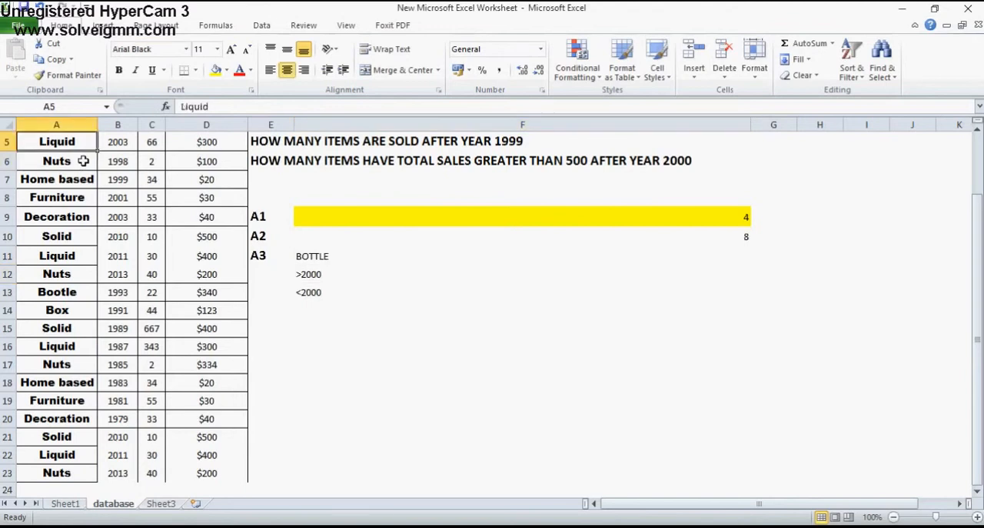
key("Up")
key("Up")
key("Up")
key("Up")
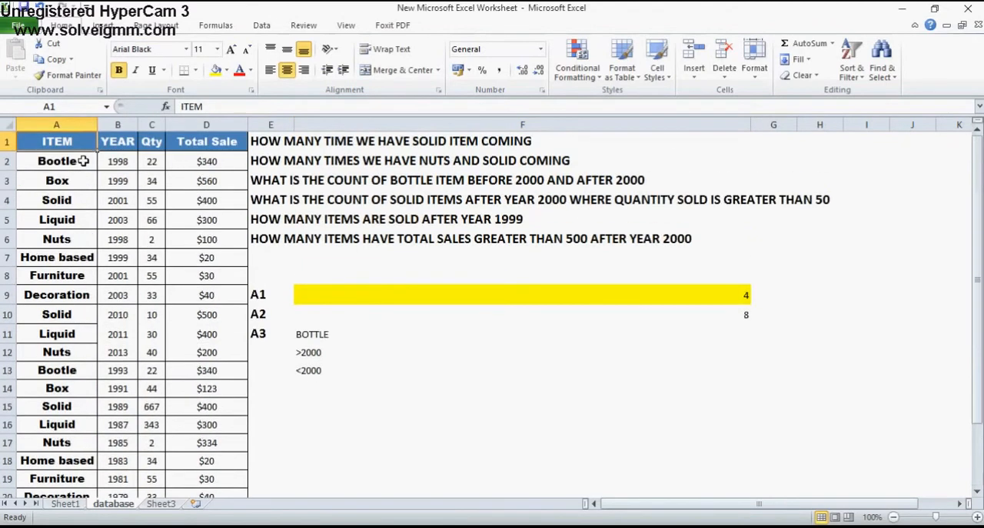
left_click(65, 124)
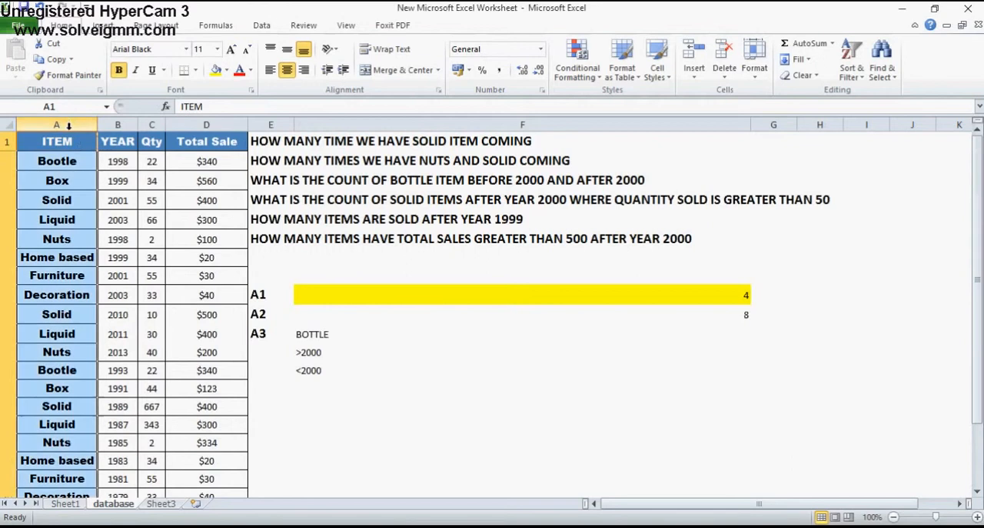
left_click(126, 124)
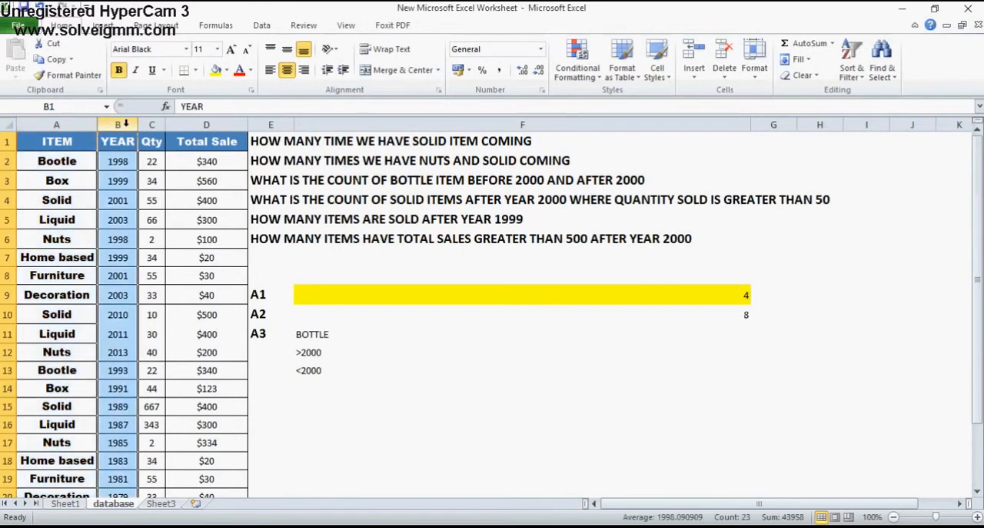
Begin a COUNTIFS formula in cell G12 with criteria range A1:A23 and the criterion "BOTTLE"
left_click(702, 346)
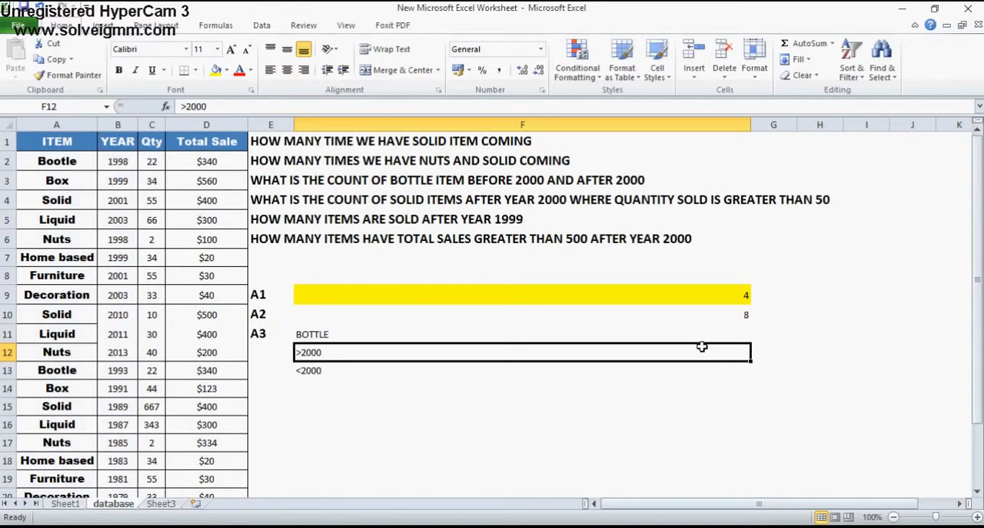
left_click(774, 355)
type("=C")
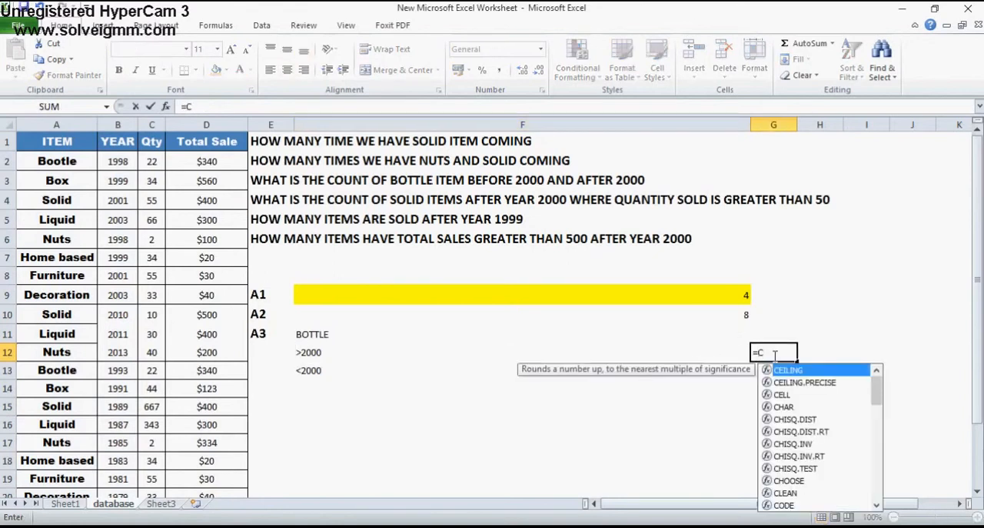
type("OUNTIFS(")
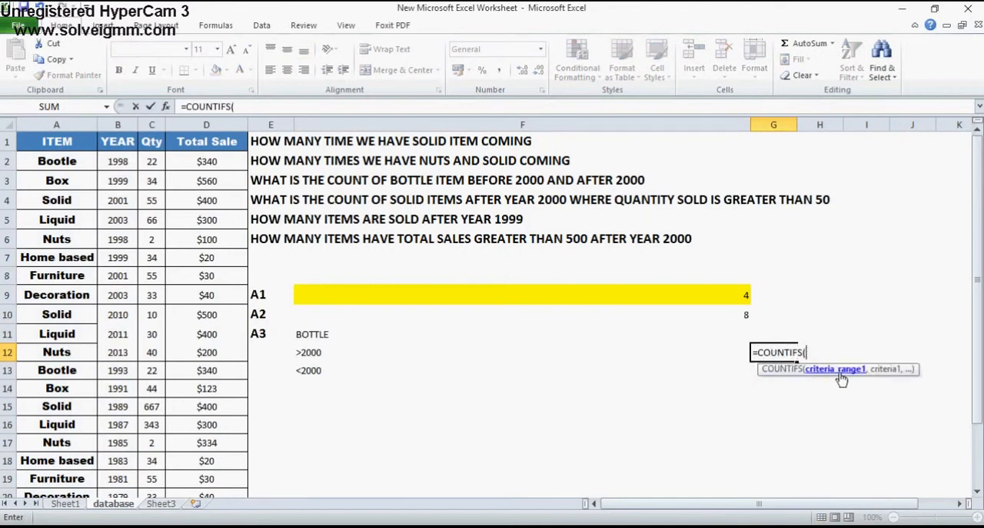
left_click(78, 142)
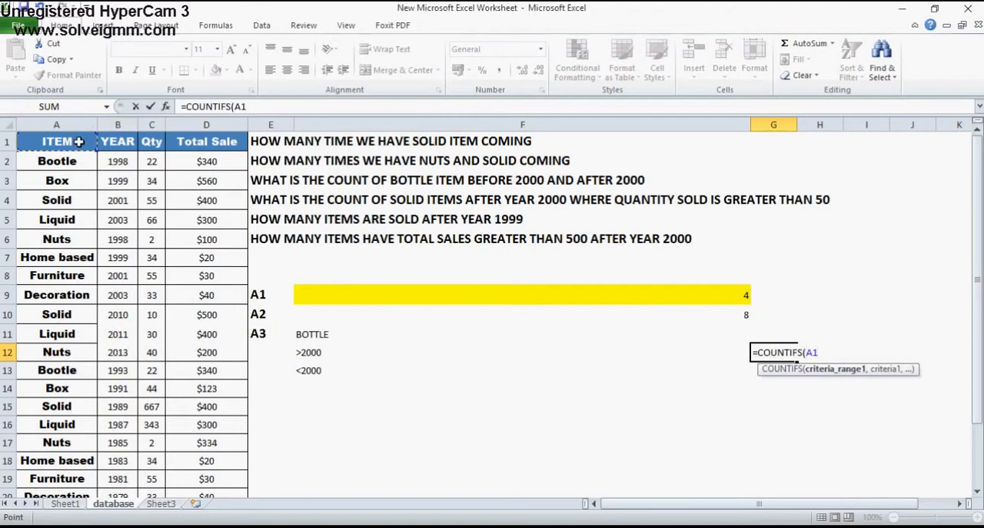
left_click_drag(78, 141, 69, 437)
type(",")
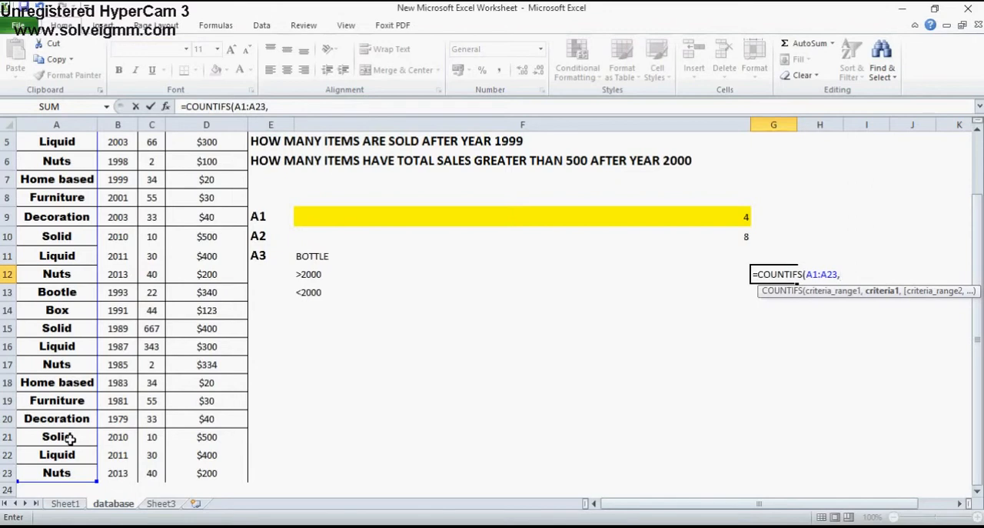
type("\"BOTTLE\"")
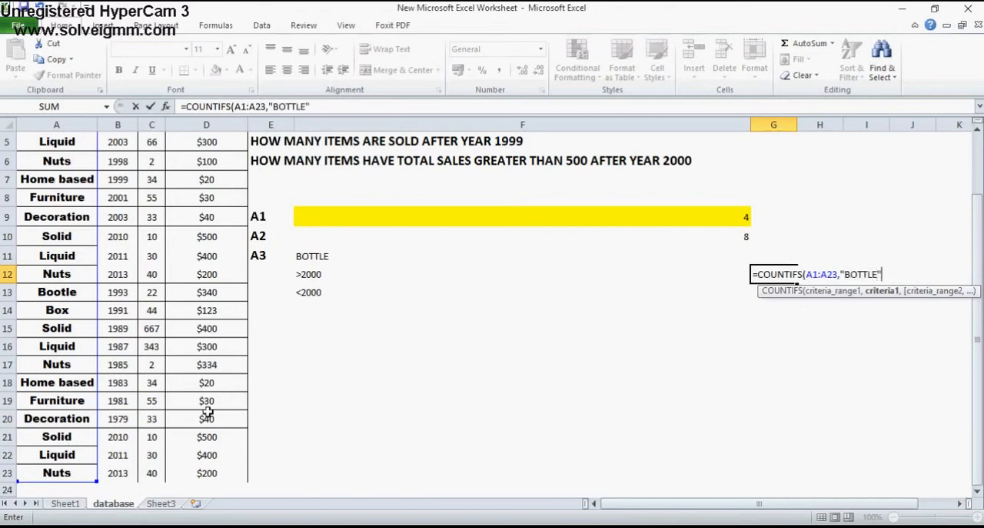
type(",")
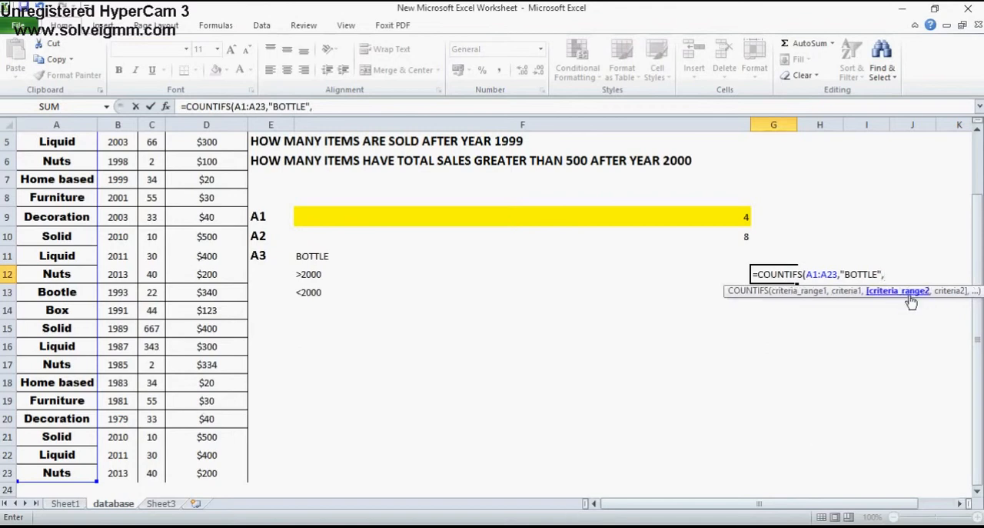
Complete the G12 COUNTIFS formula with the year range B1:B23 and the criterion ">2000"
left_click(121, 142)
scroll(127, 142, "up", 2)
left_click_drag(127, 142, 118, 473)
type(",")
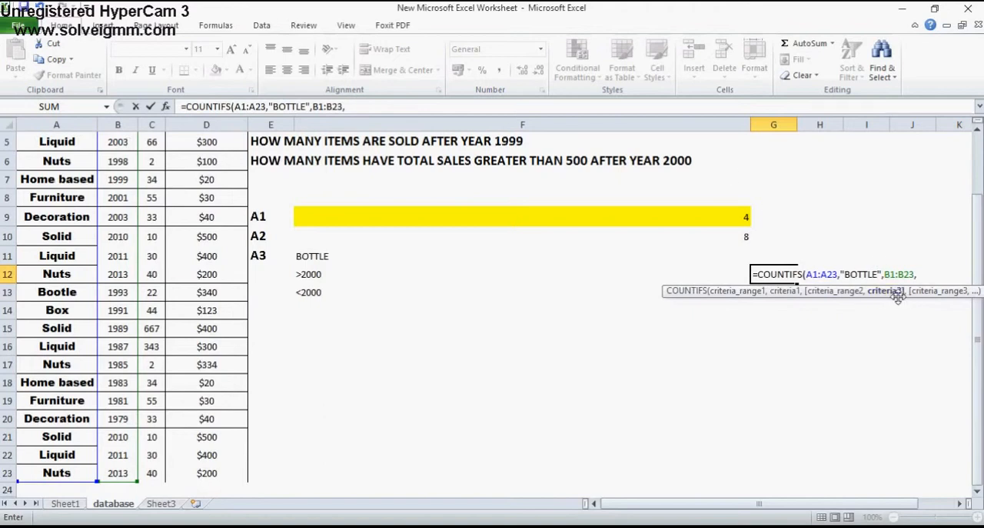
type("\">2000\")")
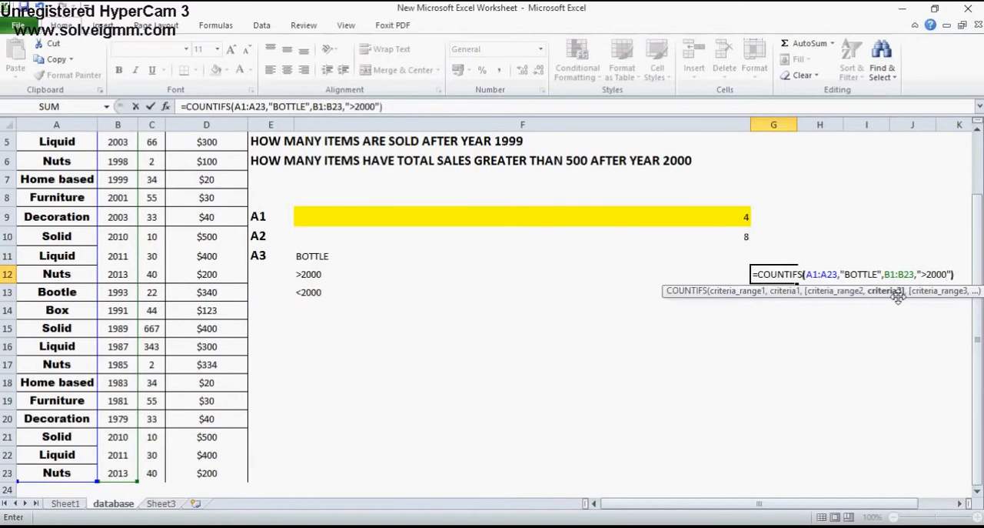
key("Return")
key("Up")
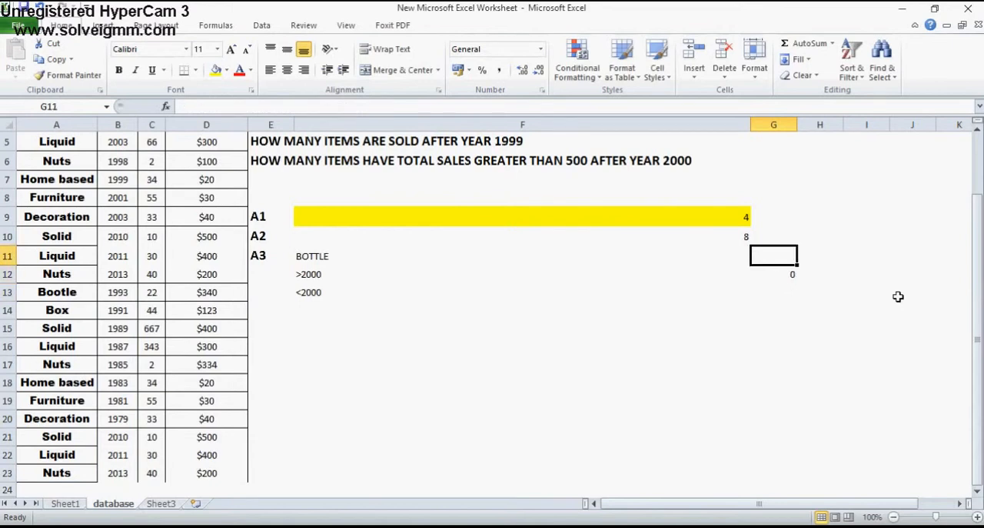
Fill the after-2000 result cell G12 with yellow
key("ctrl+Up")
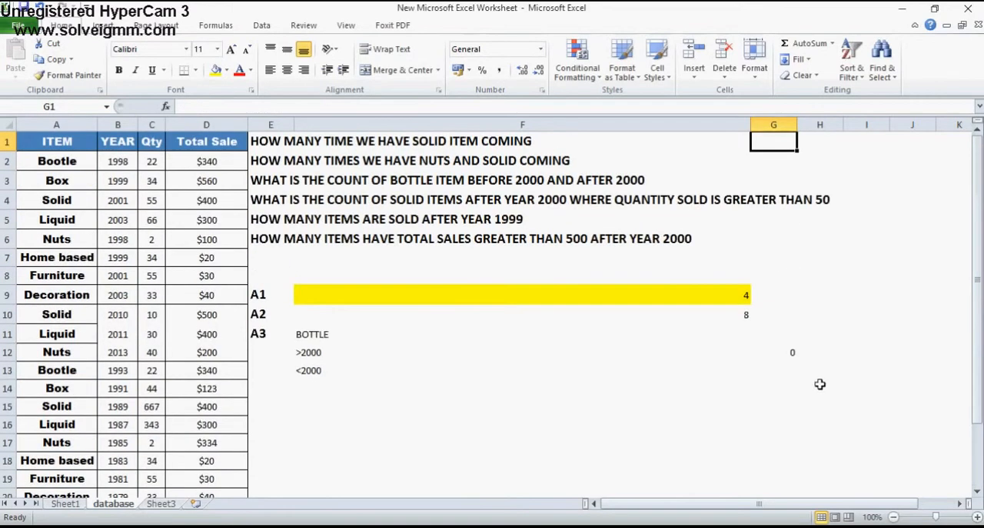
left_click(784, 354)
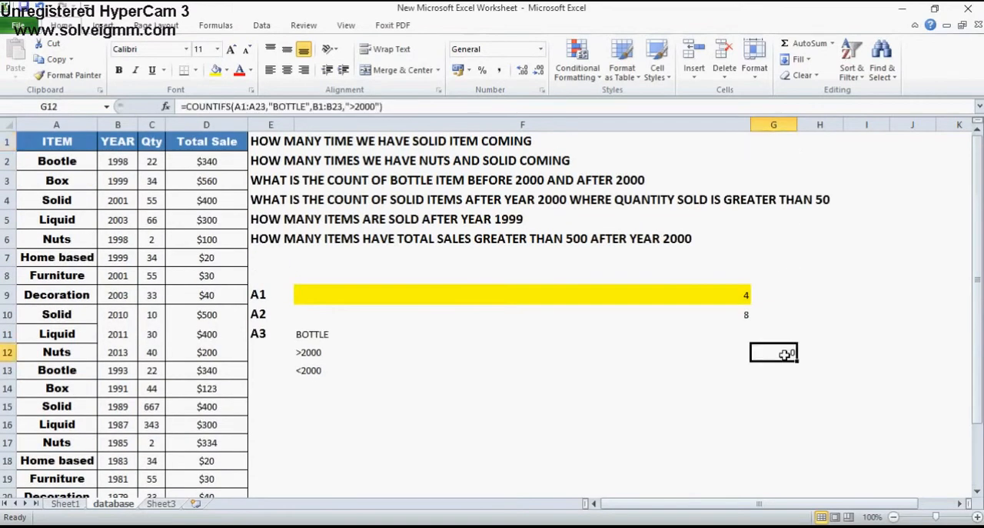
left_click(216, 70)
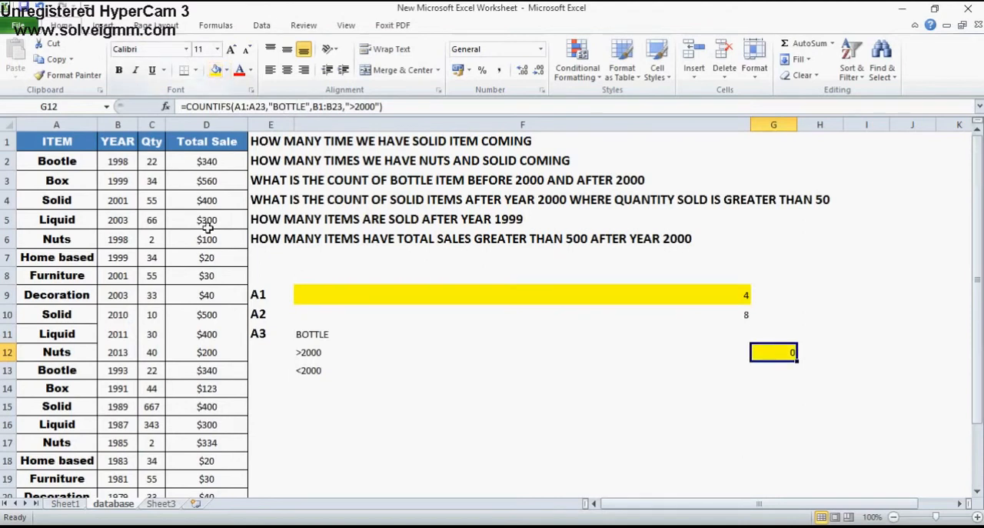
Examine the Bootle rows in the ITEM column together with their YEAR values to check the after-2000 count
double_click(47, 162)
left_click(73, 193)
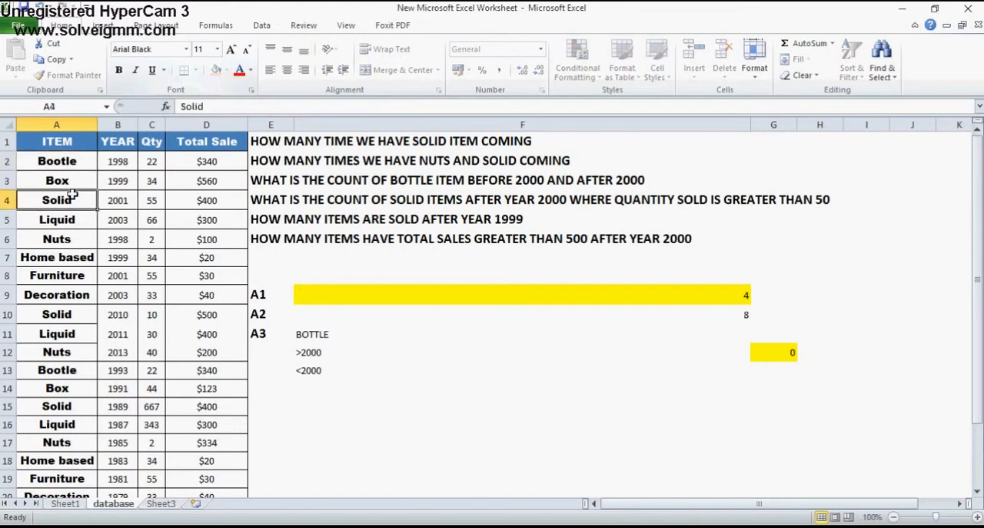
key("Up")
key("Up")
key("Right")
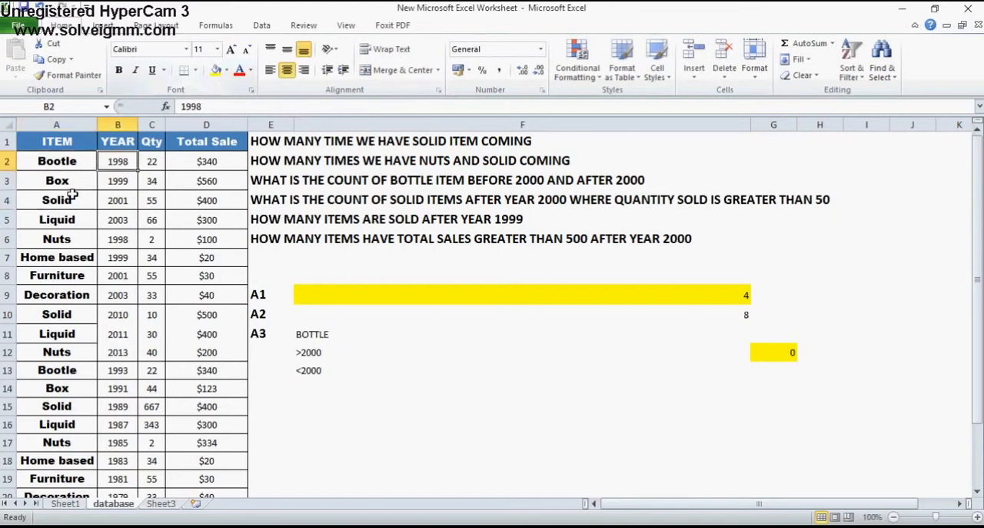
key("Left")
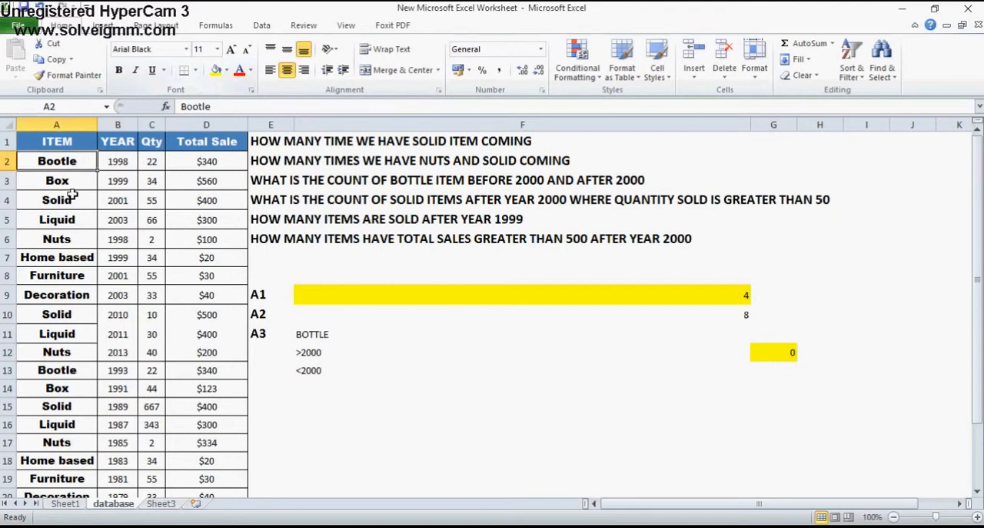
key("shift+Right")
key("Down")
key("Down")
key("Down")
key("Down")
key("Down")
key("Down")
key("Down")
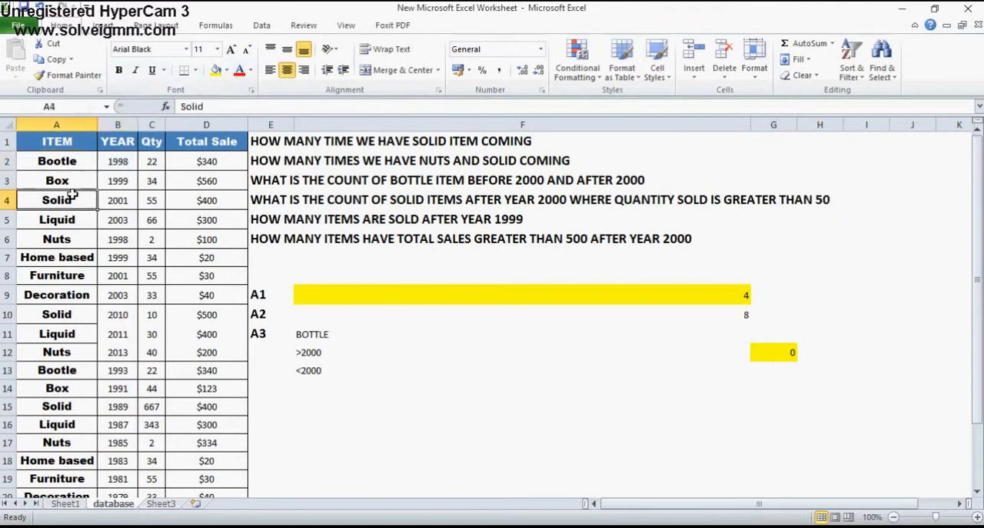
key("Down")
key("Down")
key("Down")
key("Down")
key("Down")
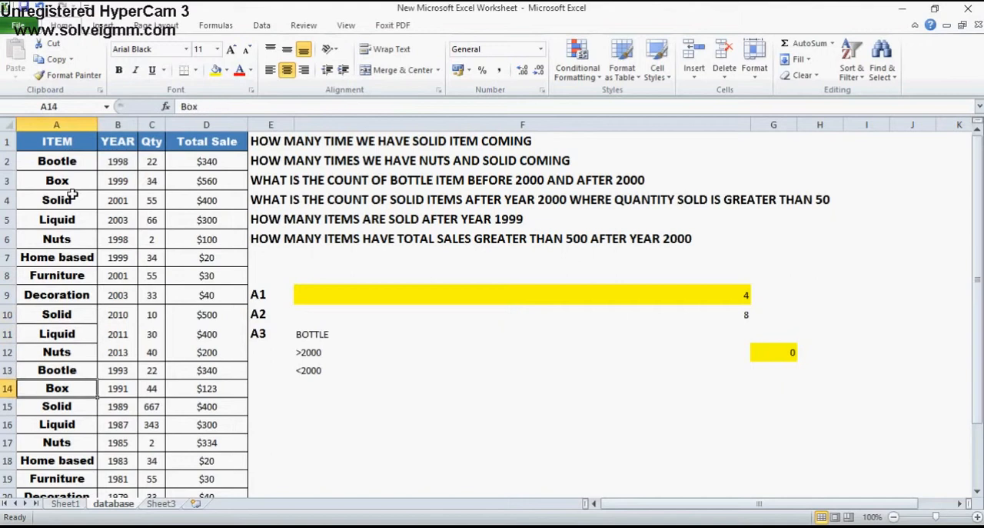
key("Up")
key("shift+Right")
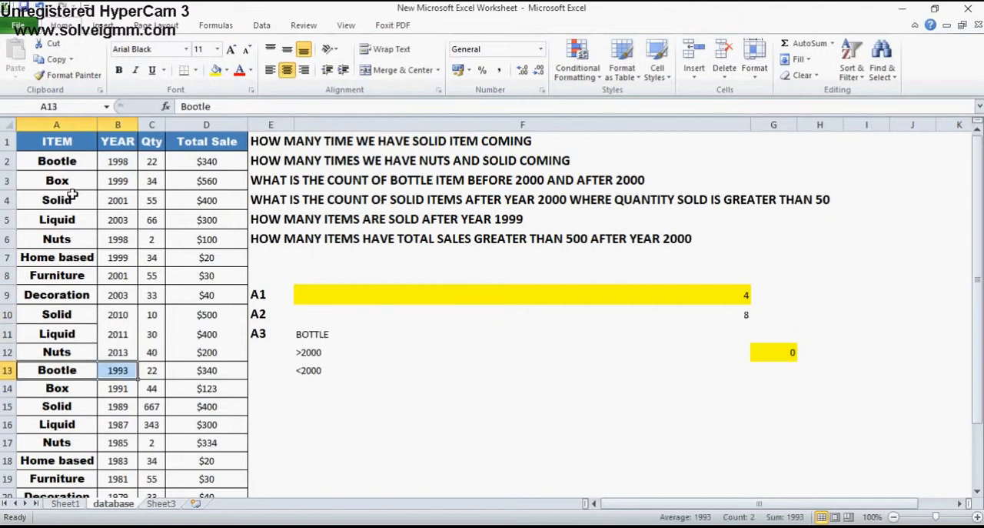
key("Down")
key("Down")
key("Down")
key("Down")
key("Down")
key("Down")
key("Down")
key("Down")
key("Down")
key("Down")
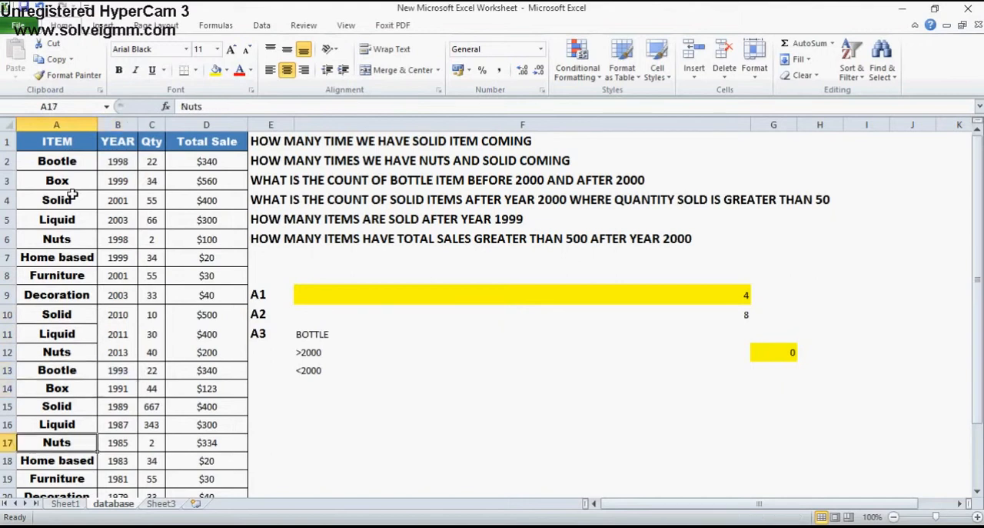
key("Up")
key("Up")
key("Up")
key("Up")
key("Up")
key("Up")
key("Up")
key("Up")
key("Up")
key("Up")
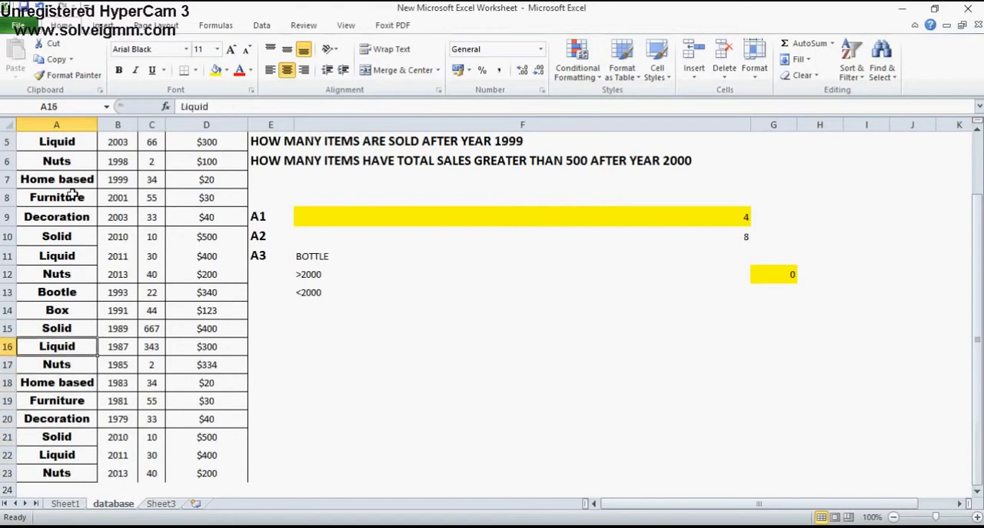
key("shift+Right")
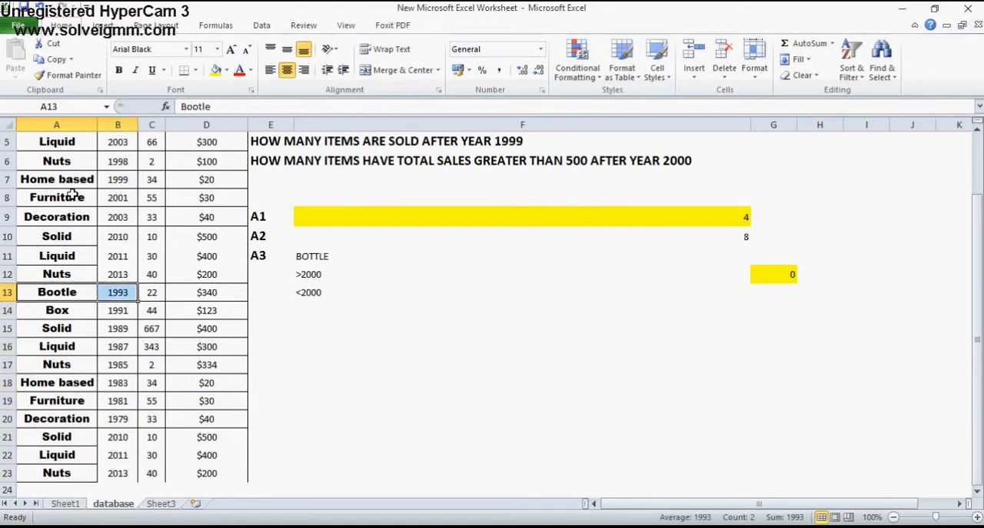
Begin a COUNTIFS formula in cell G13 with criteria range A1:A23 and the criterion "BOTTLE"
key("Right")
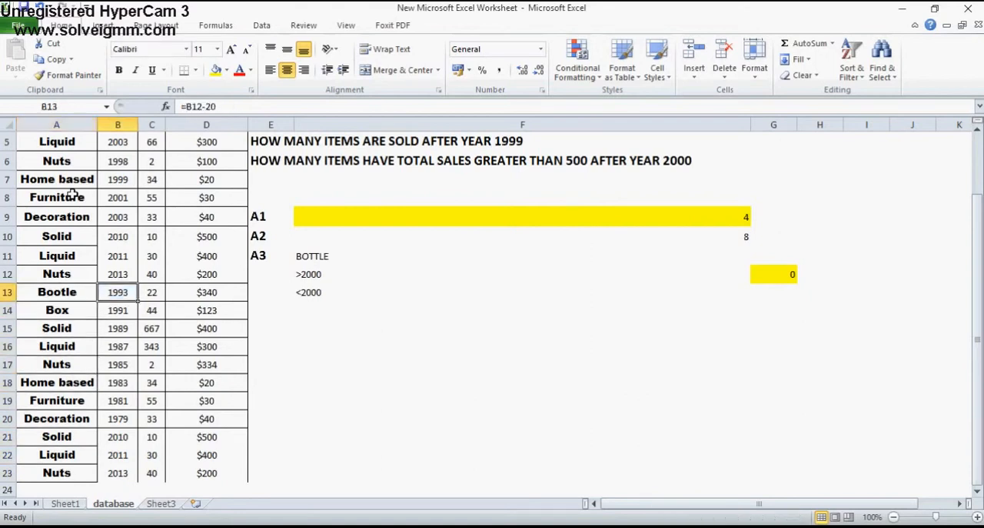
key("Right")
key("Right")
key("Right")
key("Right")
key("Right")
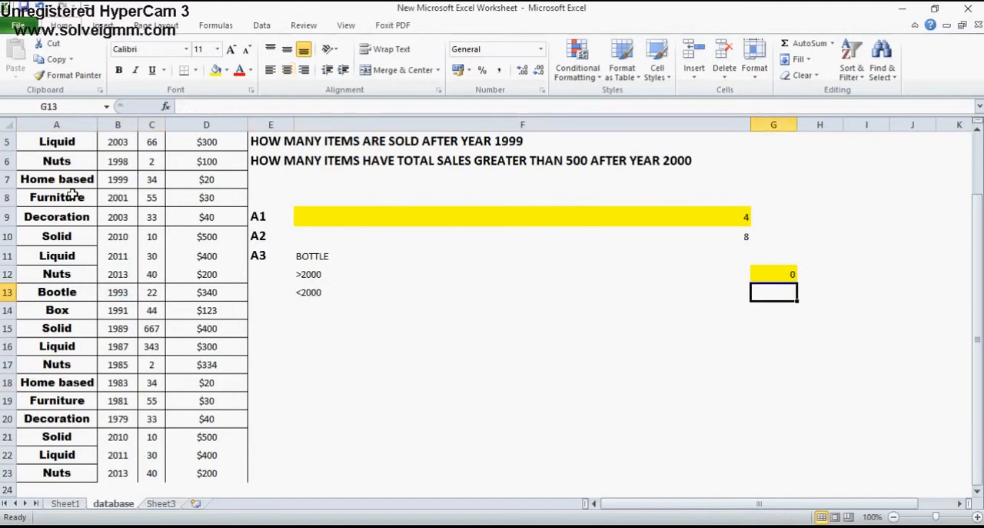
type("=COUNTIF")
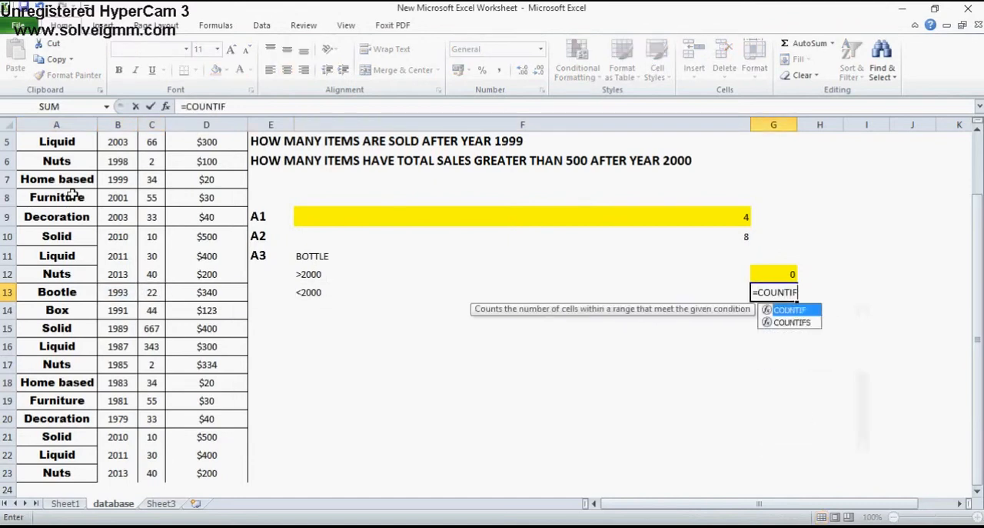
type("S(")
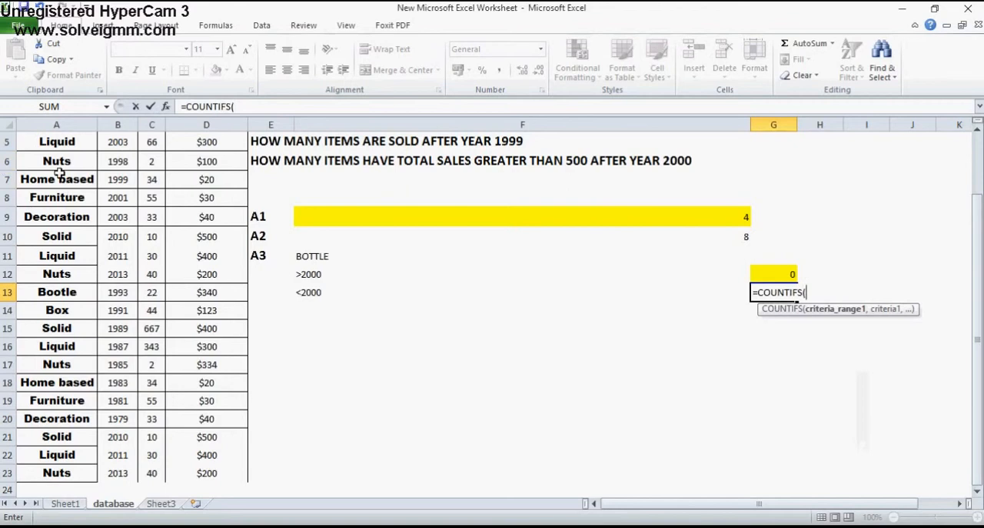
left_click(59, 174)
key("ctrl+Up")
key("ctrl+shift+Down")
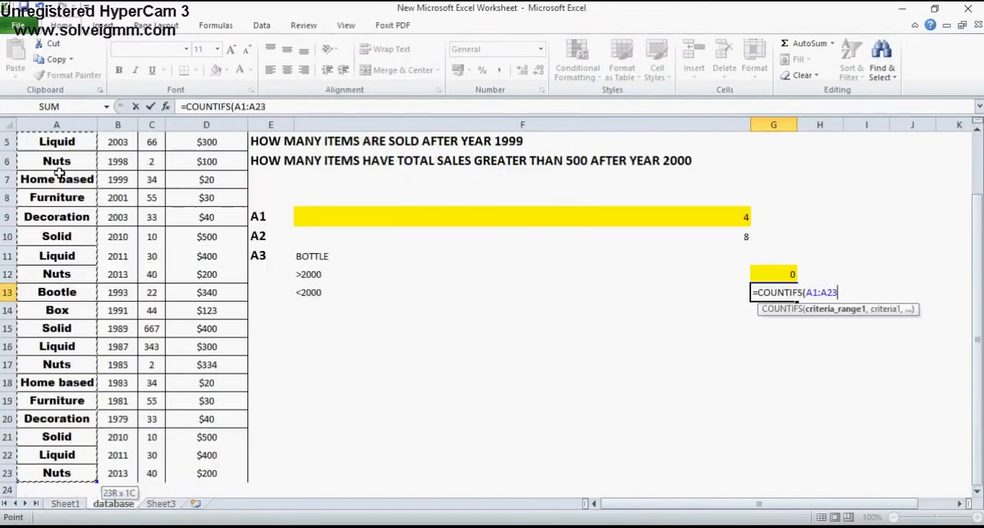
type(",")
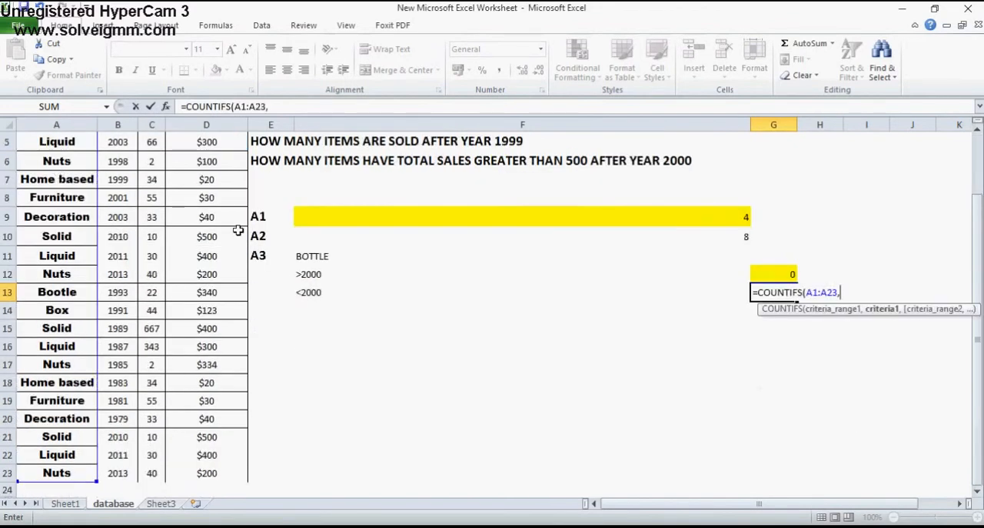
type("\"BOTTLE\",")
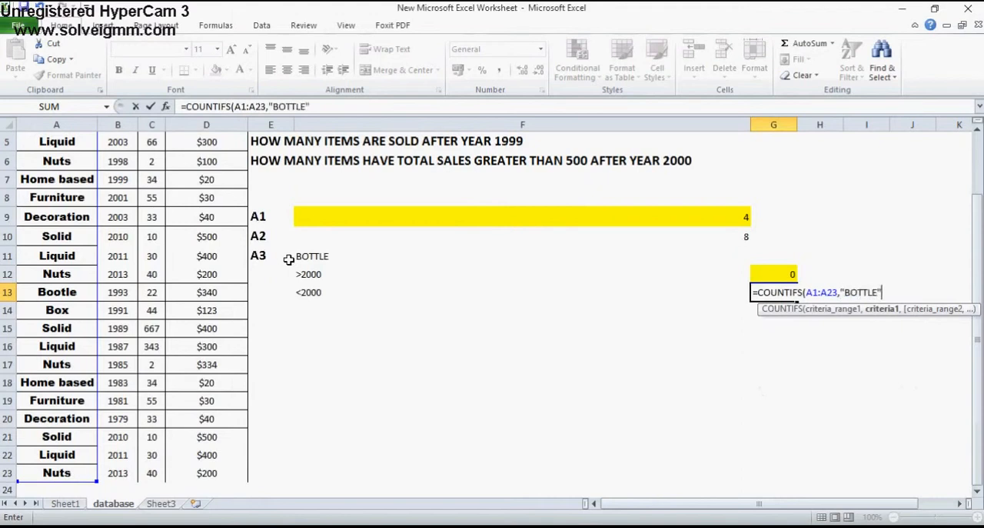
Complete the G13 COUNTIFS formula with the year range B1:B23 and the criterion "<2000"
left_click(127, 182)
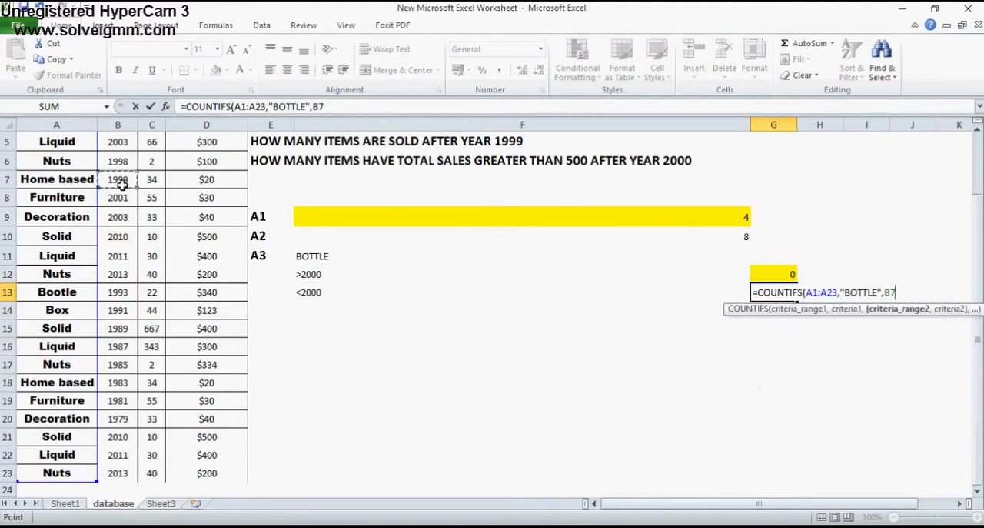
key("ctrl+Up")
key("ctrl+shift+Down")
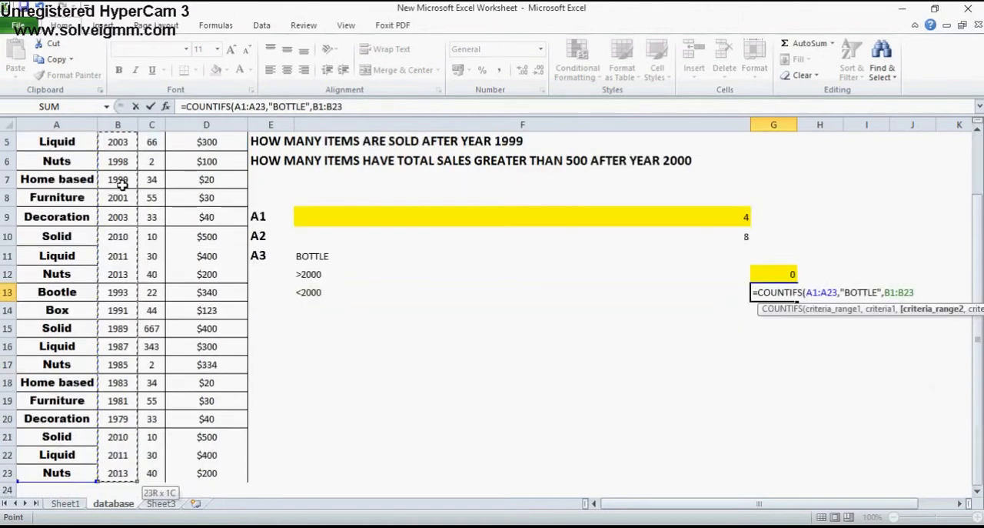
type(",\"")
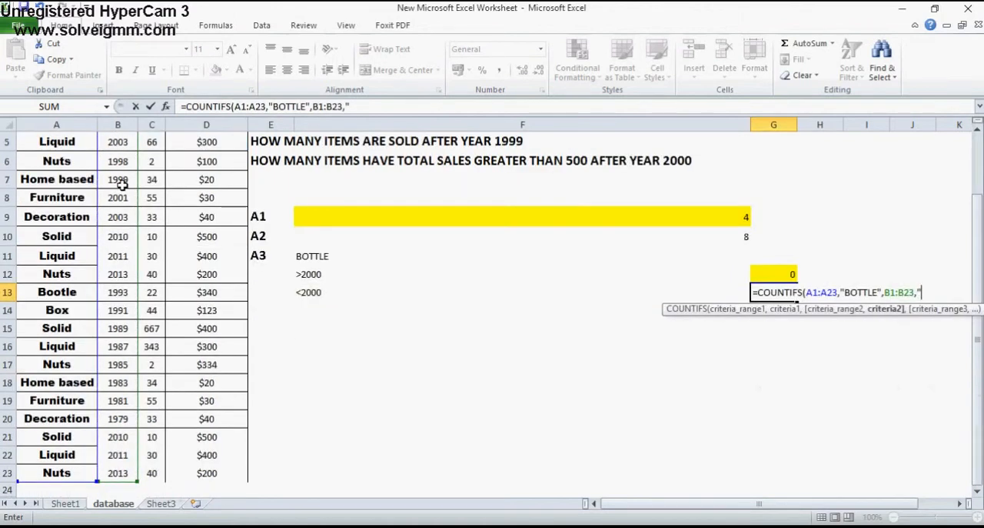
type("<")
type("2000\"")
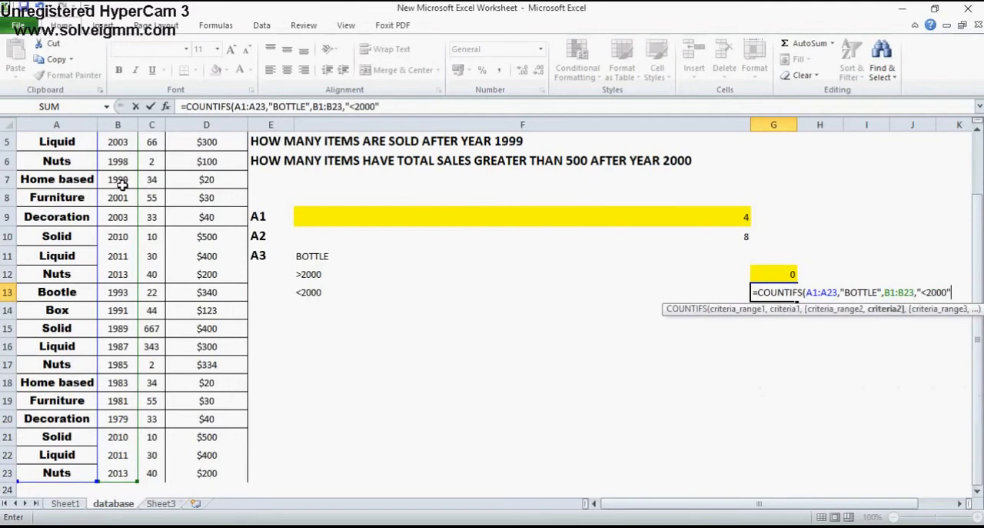
key("Return")
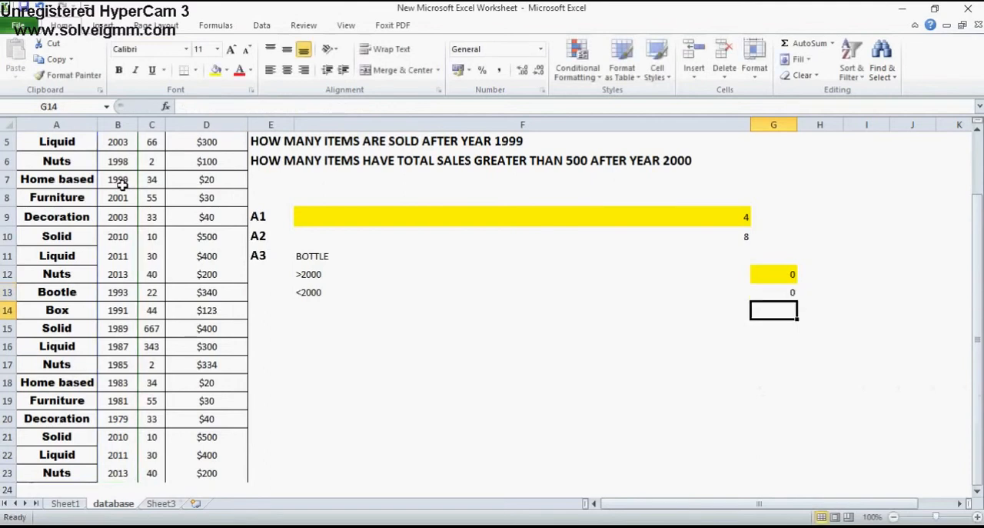
key("Up")
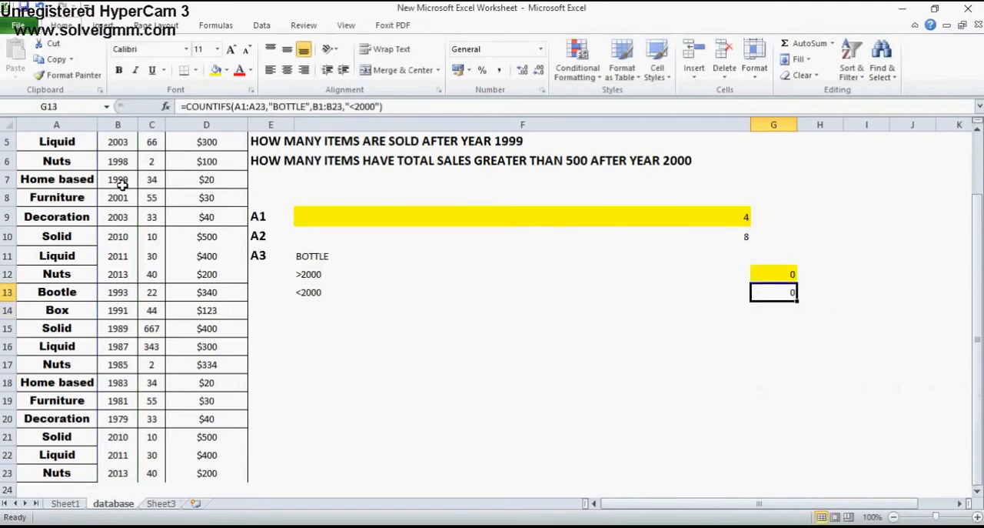
Correct the misspelled item name in cell A2 of the ITEM column to BOTTLE
key("Up")
key("Down")
key("Left")
key("Right")
key("Left")
key("Home")
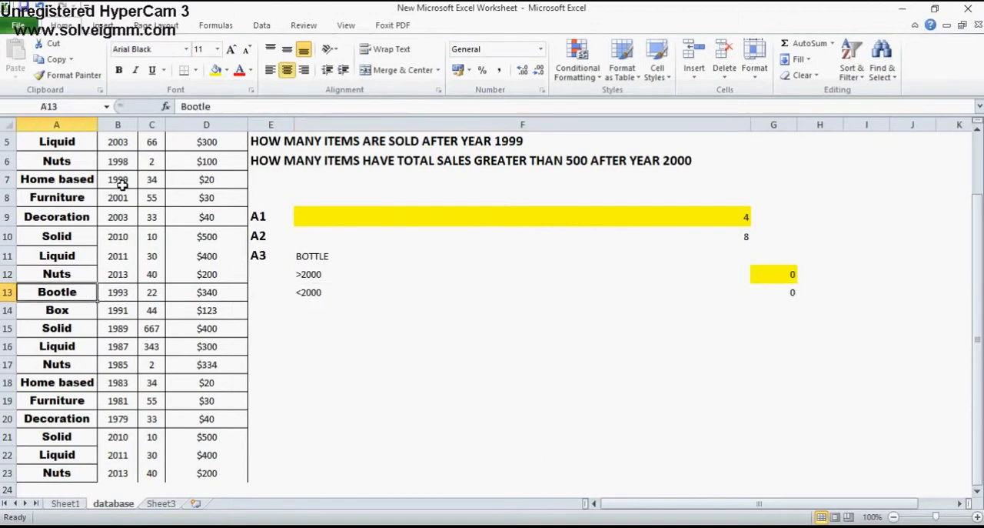
key("ctrl+Home")
key("Down")
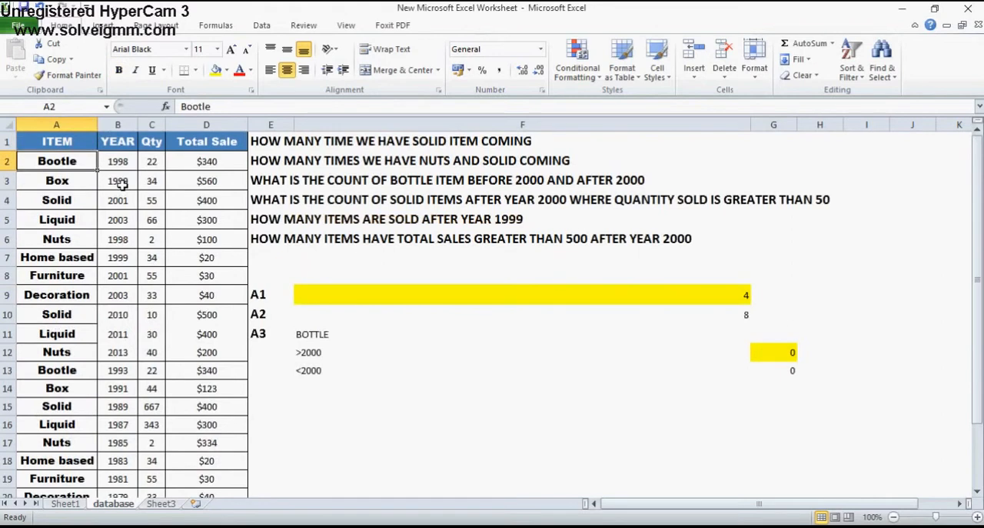
key("Right")
key("Left")
type("BOTTLE")
key("Return")
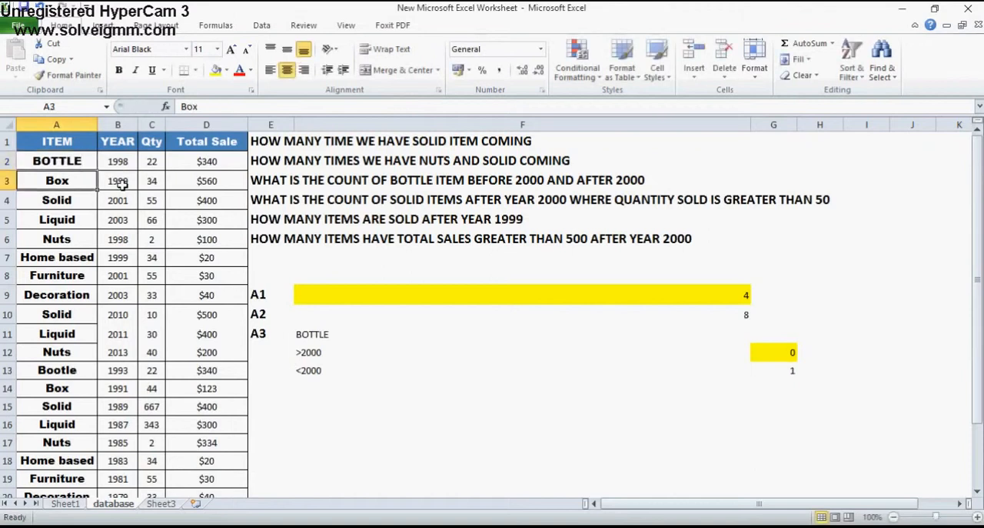
Correct the misspelled item name in cell A13 of the ITEM column to BOTTLE
key("Down")
key("Down")
key("Down")
key("Down")
key("Down")
key("Down")
key("Down")
key("Down")
key("Down")
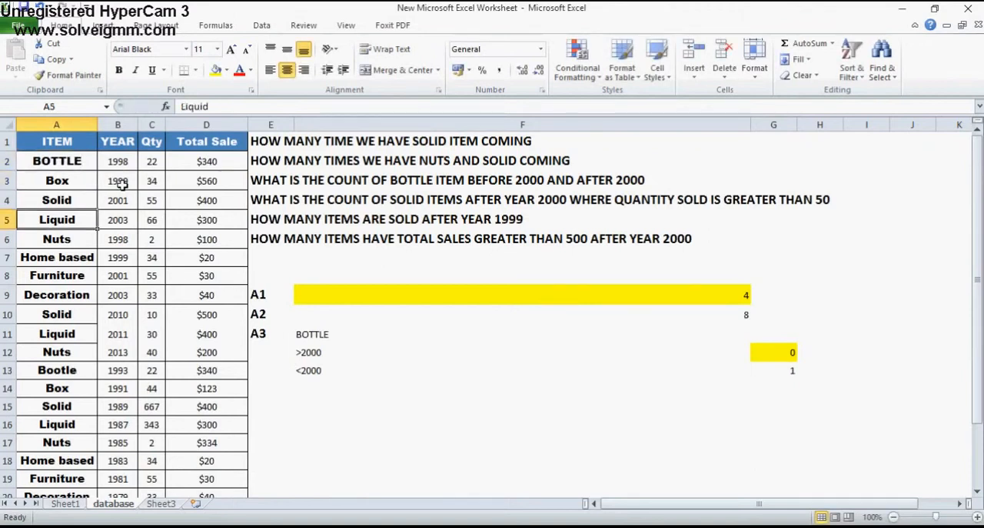
key("Down")
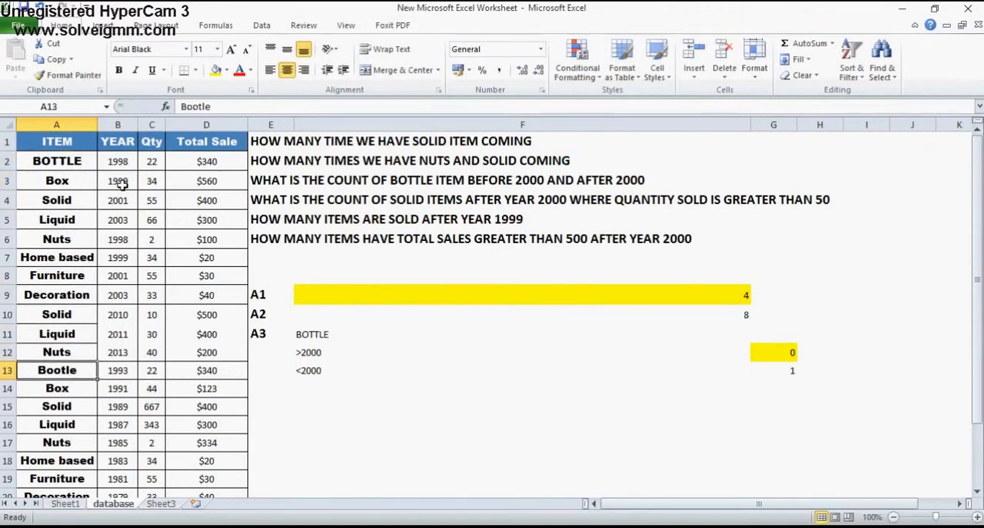
type("BOTTLE")
key("Return")
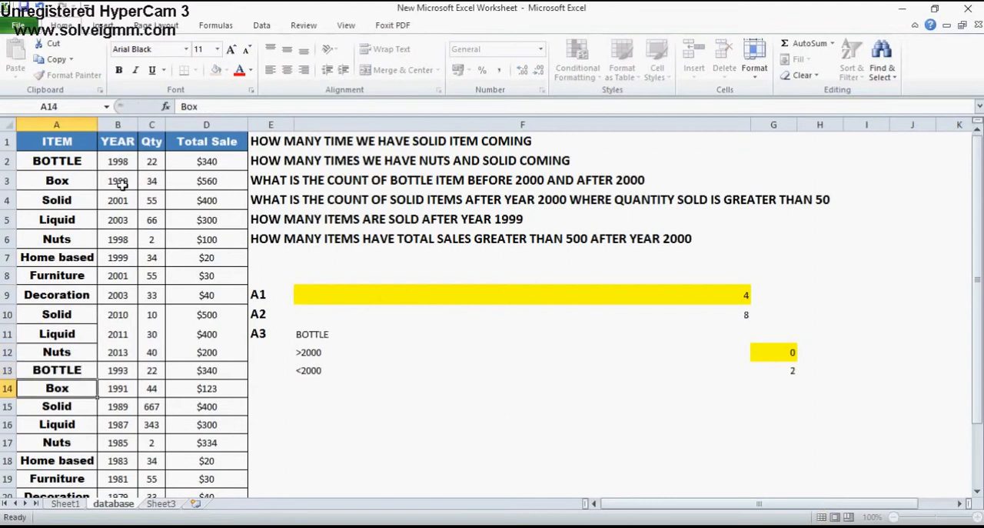
Check the ITEM column for any remaining bottle entries and compare them with the before-2000 result in G13
key("Down")
key("Down")
key("Down")
key("Down")
key("Down")
key("Down")
key("Down")
key("Down")
key("Down")
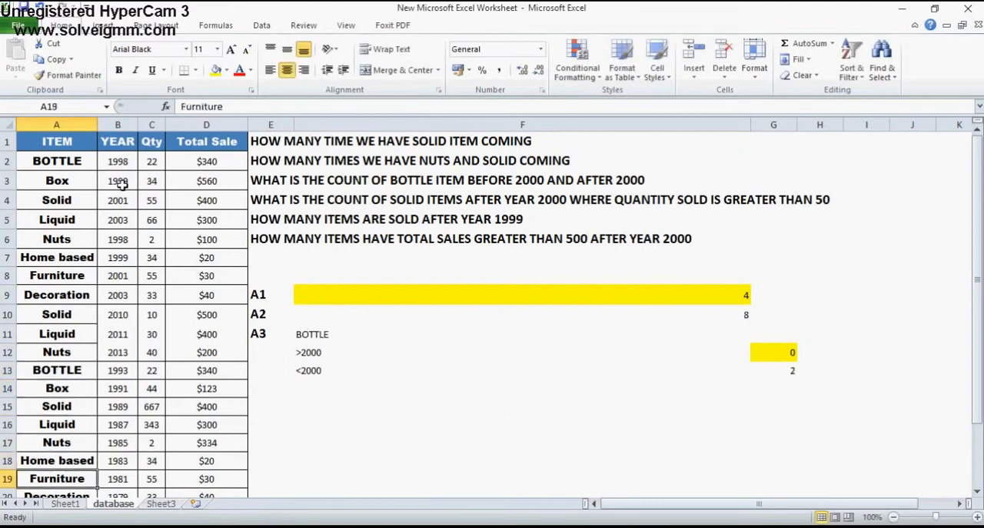
key("Up")
key("Up")
key("Up")
key("Up")
key("Up")
key("Up")
key("Up")
key("Up")
key("Up")
key("Up")
key("Up")
key("Up")
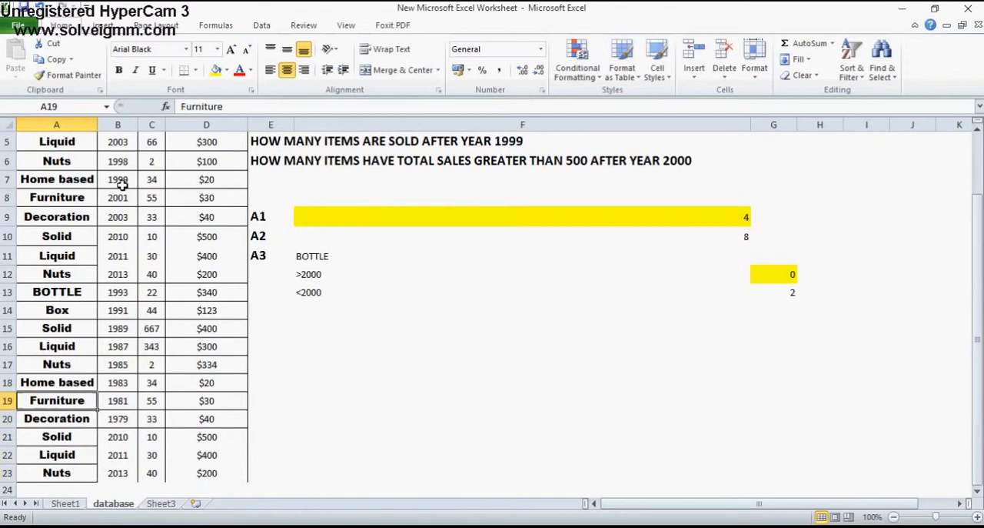
key("Down")
key("Down")
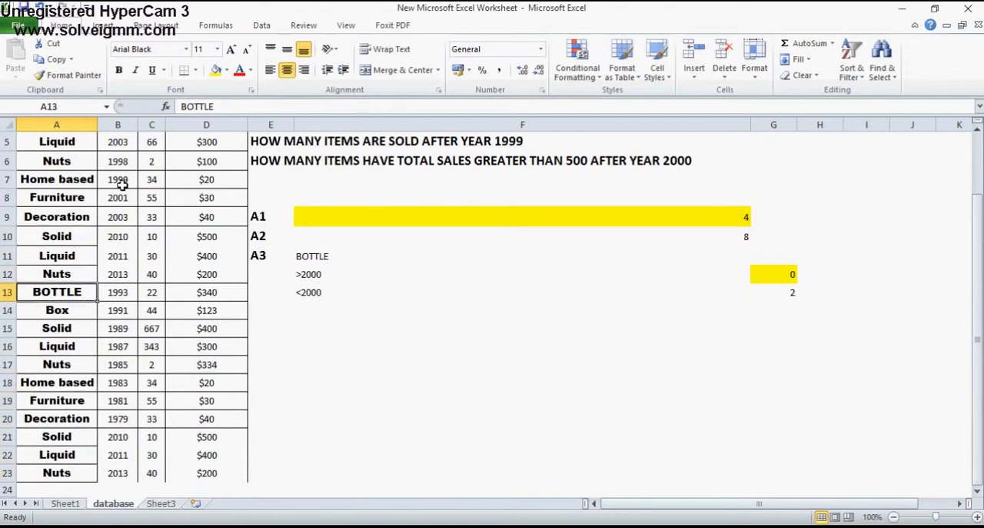
key("Down")
key("Down")
key("Down")
key("Down")
key("Down")
key("Down")
key("Down")
key("Down")
key("Down")
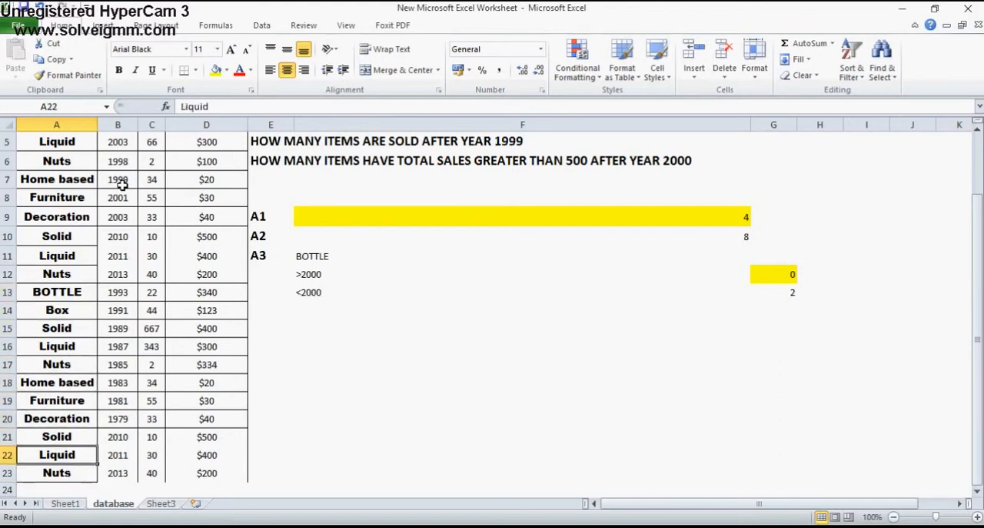
key("Up")
key("Up")
key("Up")
key("Up")
key("Up")
key("Up")
key("Up")
key("Up")
key("Up")
key("Up")
key("Up")
key("Up")
key("Up")
key("Up")
key("Up")
key("Up")
key("Up")
key("Up")
key("Up")
key("Up")
key("Up")
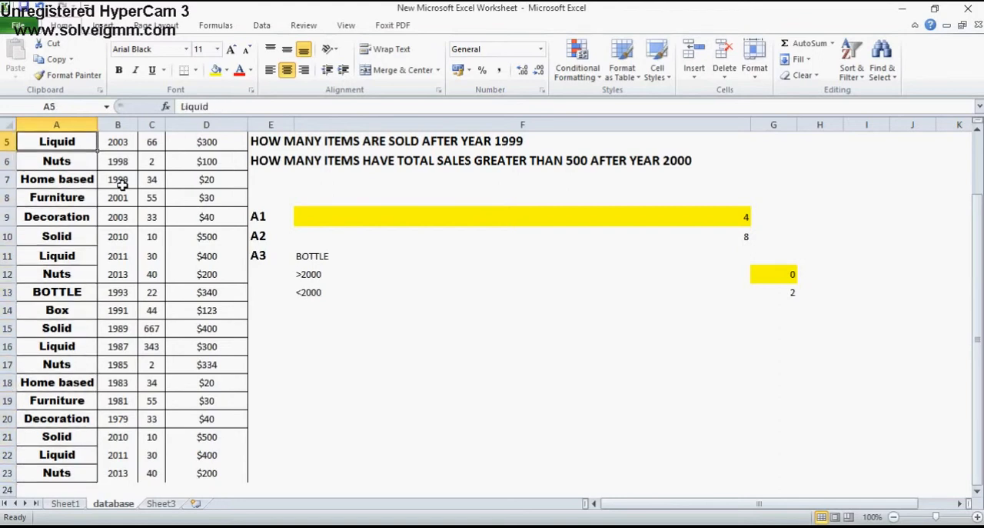
key("Down")
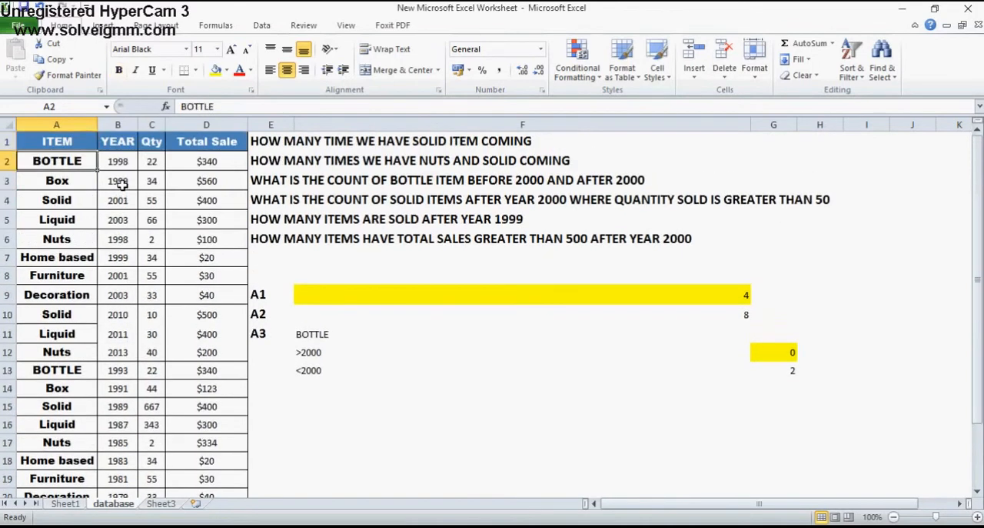
left_click(786, 374)
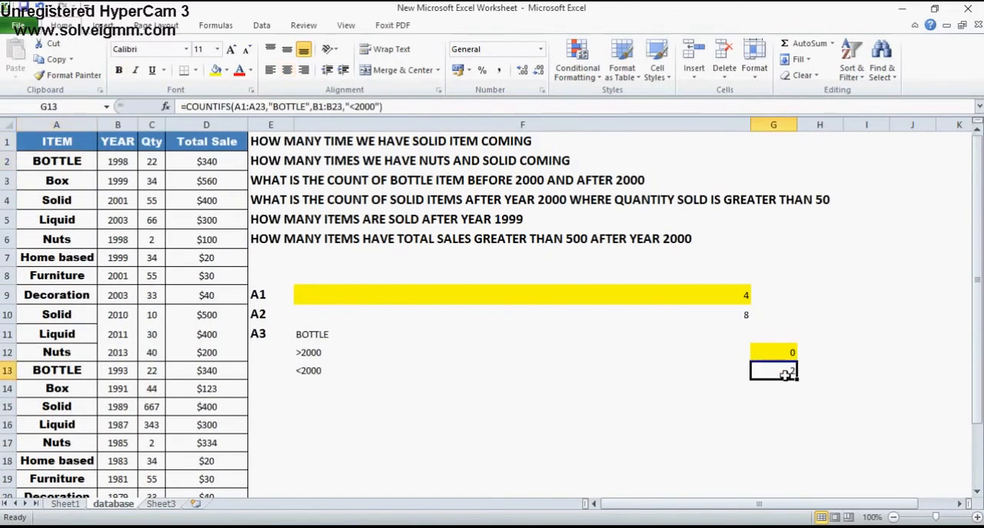
Set the YEAR of the BOTTLE item in row 2 to 2010
left_click(117, 160)
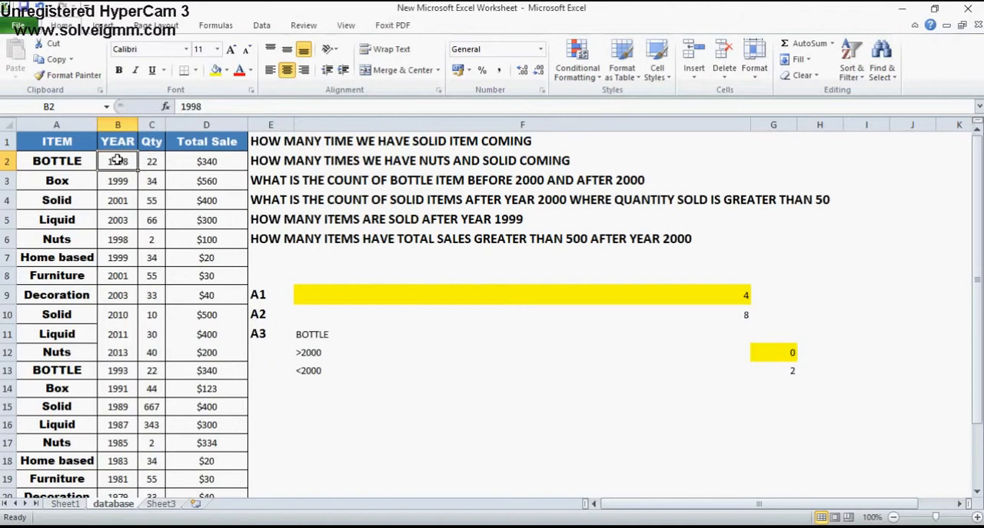
type("2010")
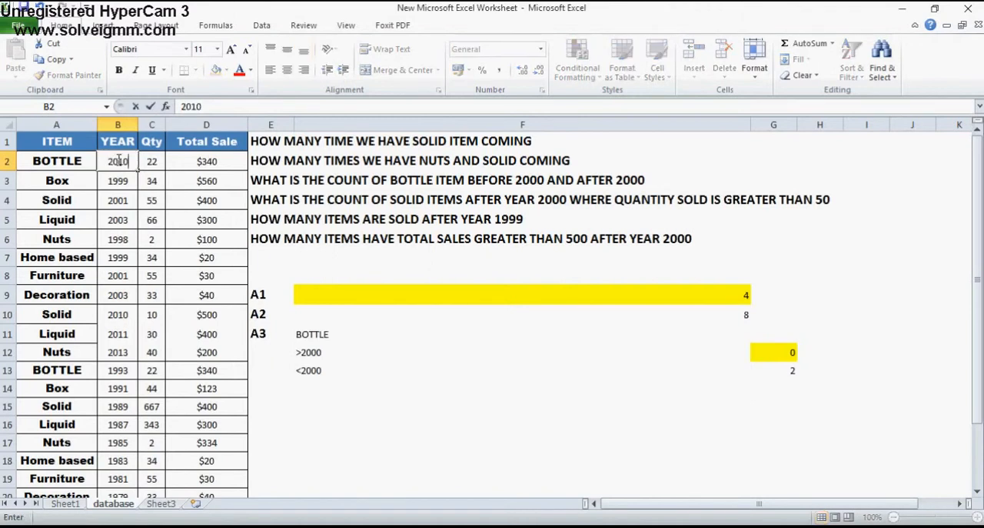
key("Return")
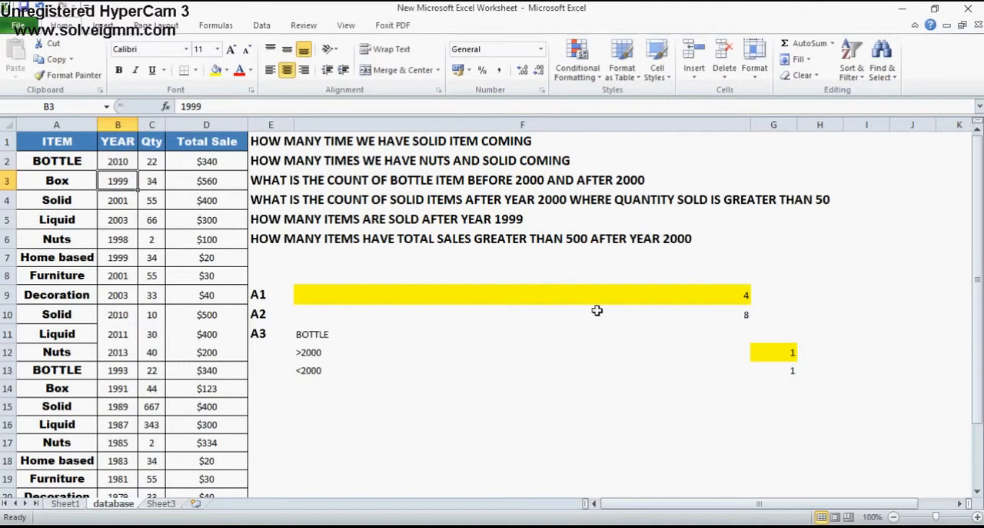
Compare the COUNTIFS results and formulas in G12 and G13 with the item and year in row 2
left_click(774, 369)
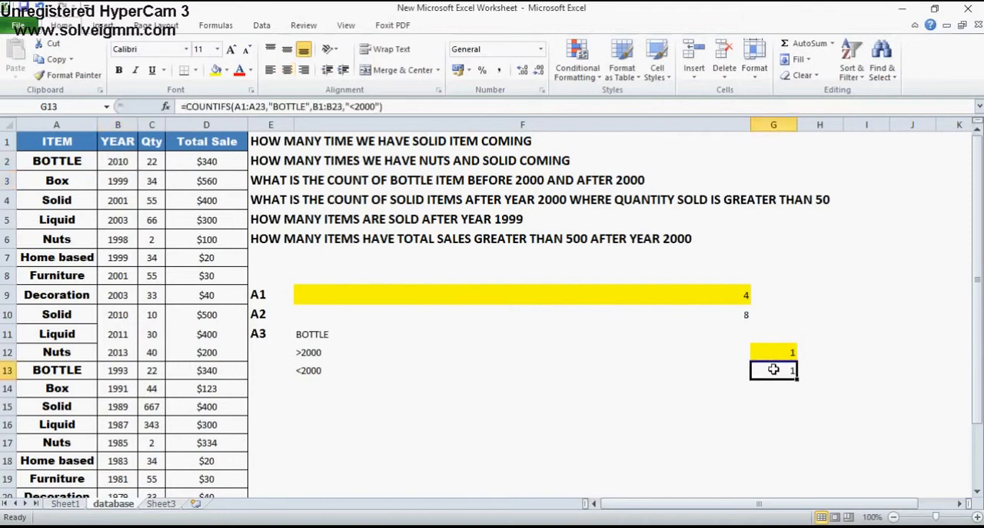
left_click(766, 353)
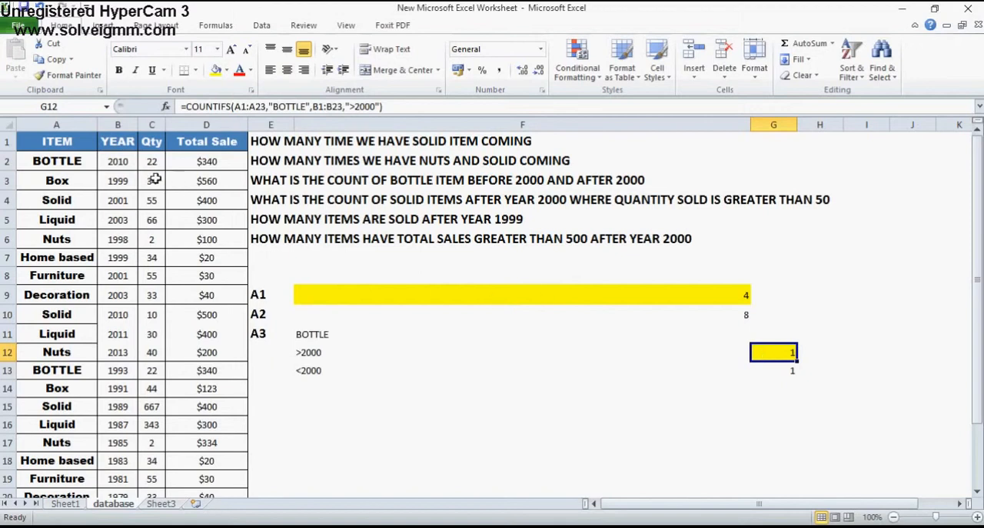
left_click(119, 162)
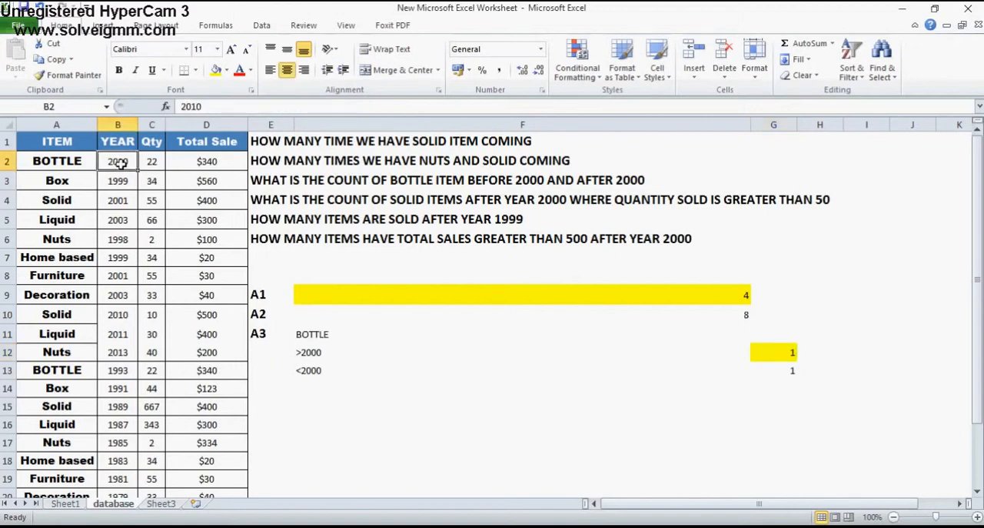
left_click(774, 353)
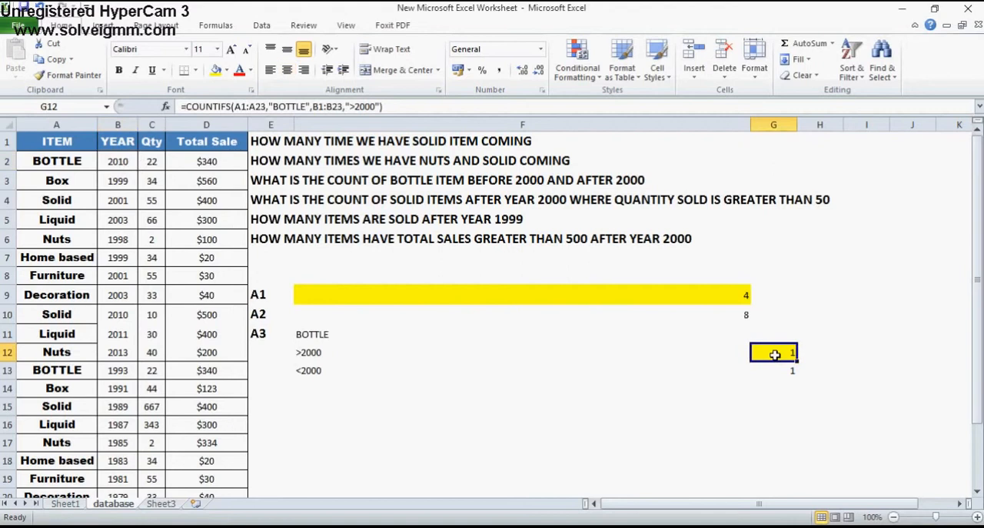
left_click(68, 163)
left_click(121, 162)
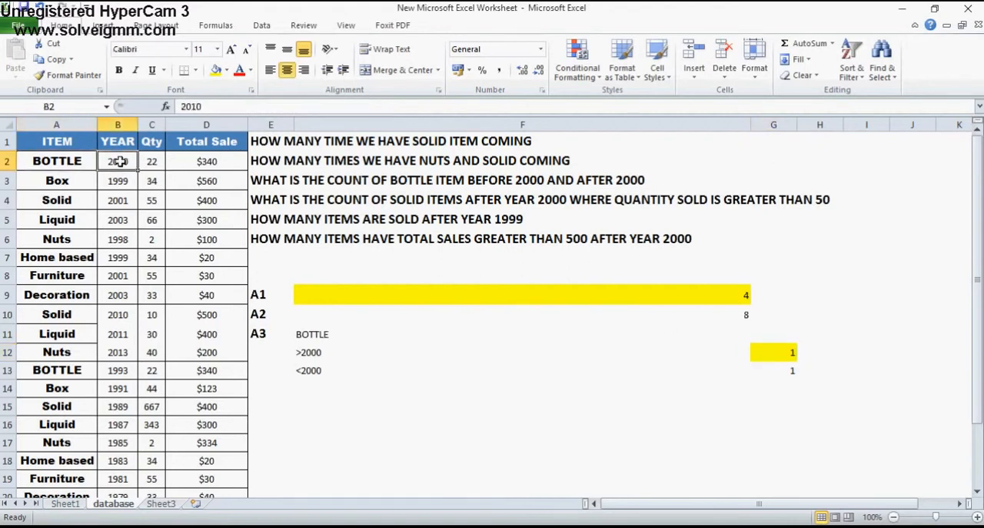
left_click(769, 348)
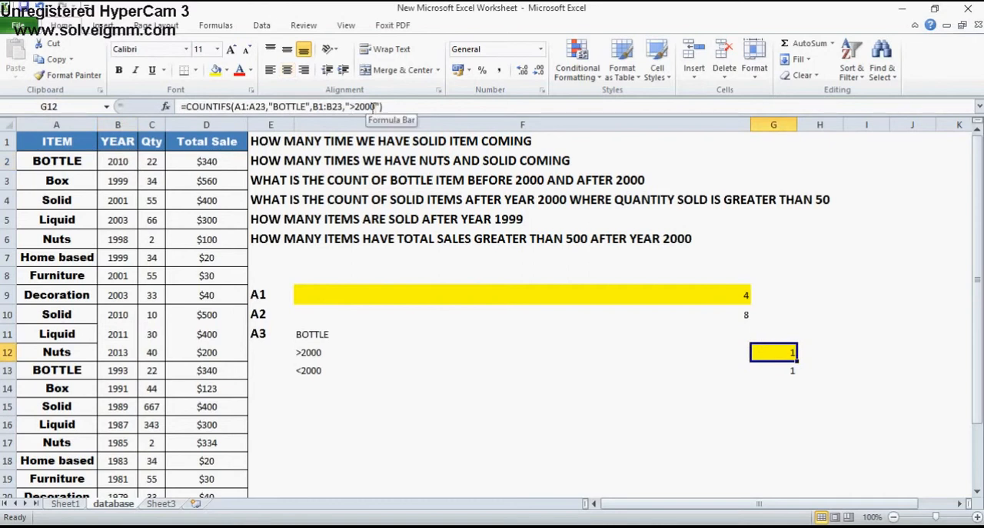
left_click(68, 171)
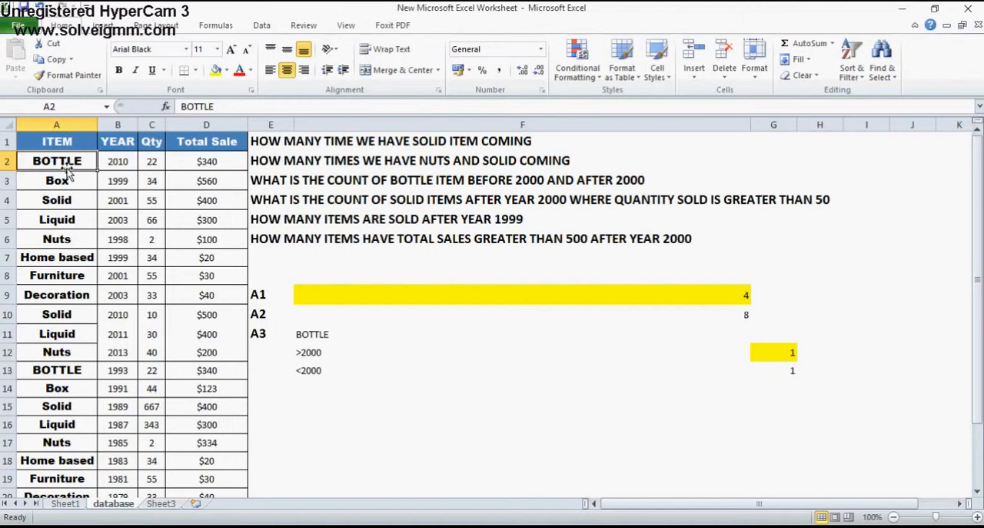
key("Right")
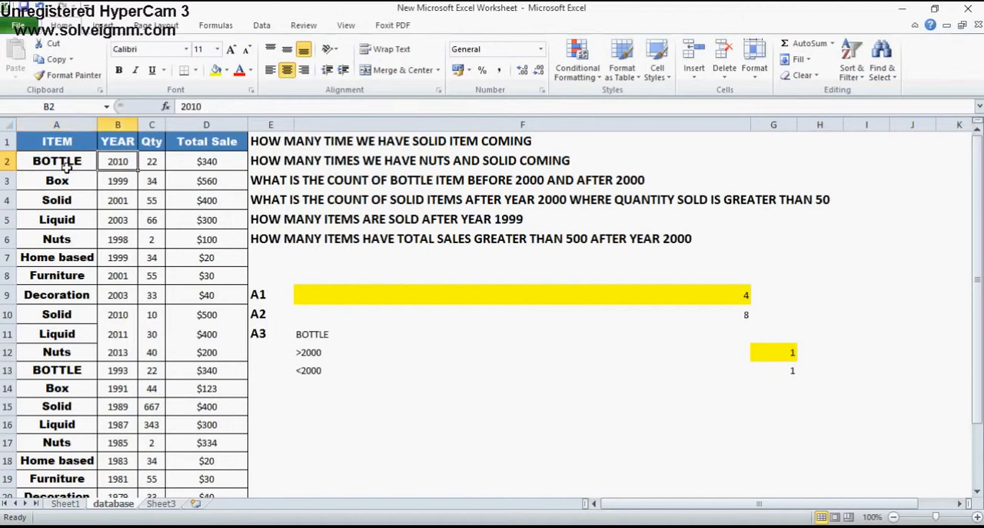
left_click(67, 167)
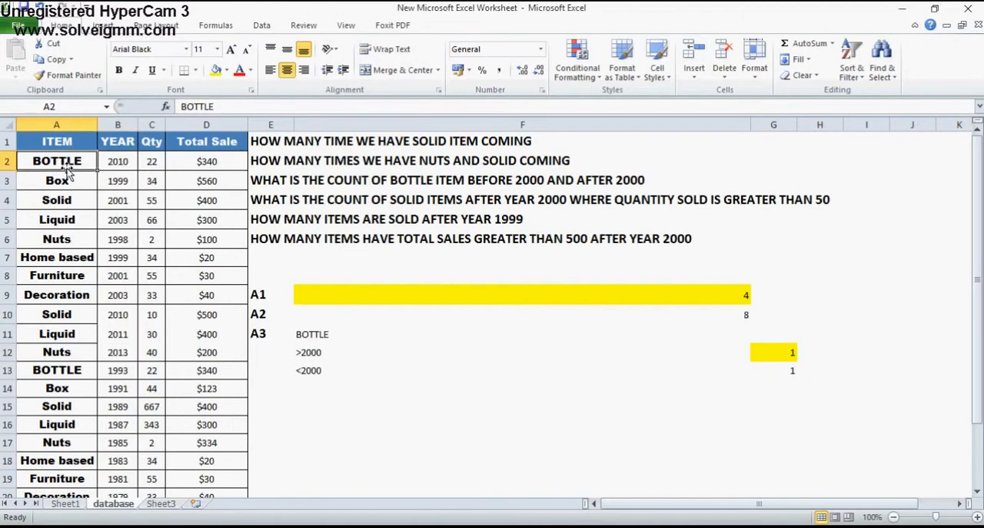
Replace the "BOTTLE" criterion in the G12 COUNTIFS formula with a reference to cell F11
left_click(770, 352)
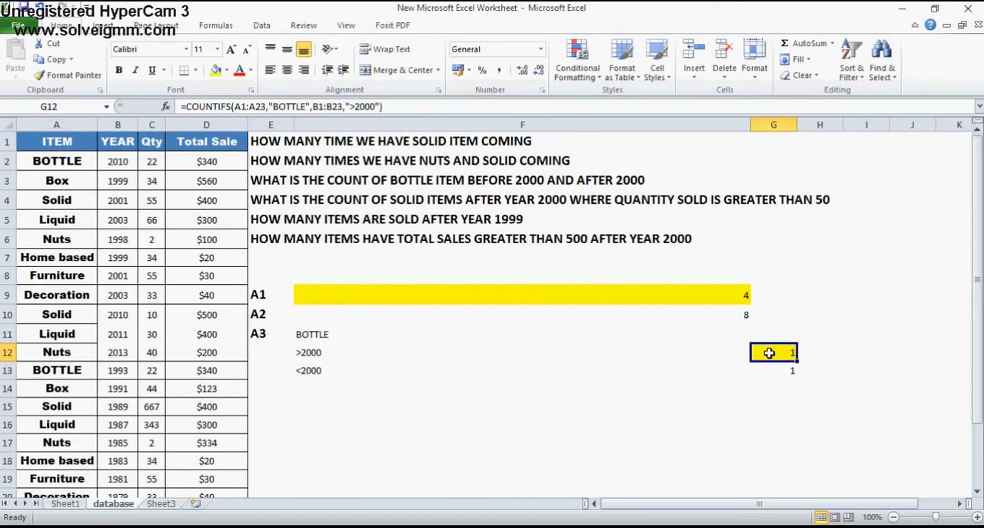
left_click(309, 106)
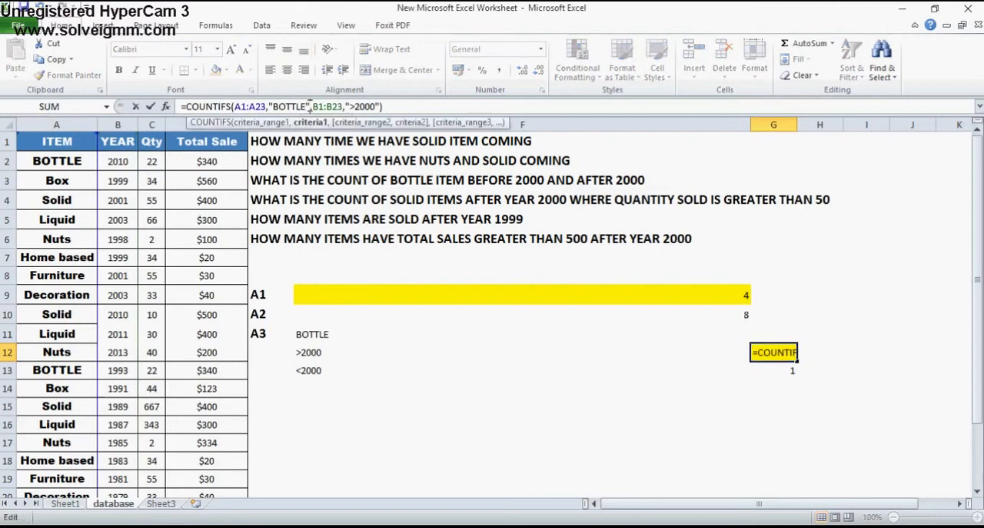
key("BackSpace")
key("BackSpace")
key("BackSpace")
key("BackSpace")
key("BackSpace")
key("BackSpace")
key("BackSpace")
key("BackSpace")
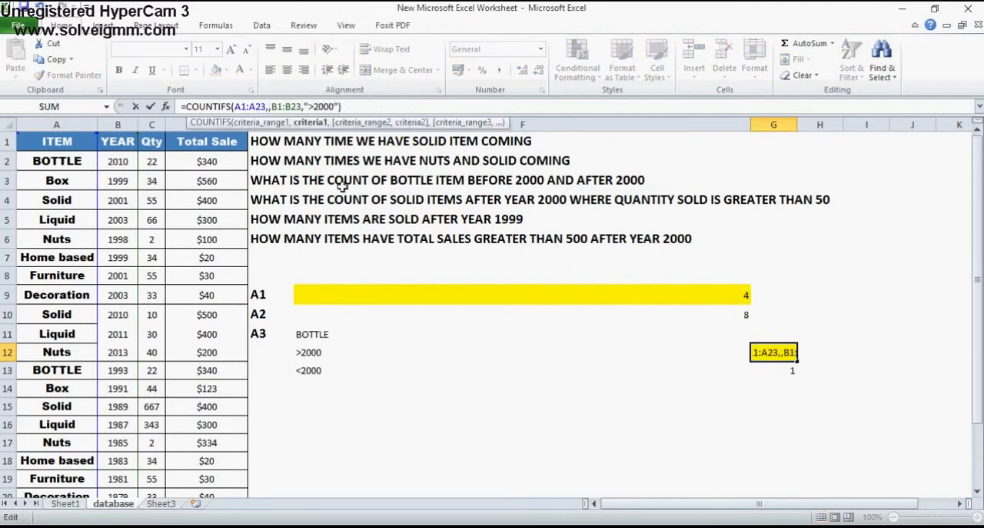
left_click(336, 331)
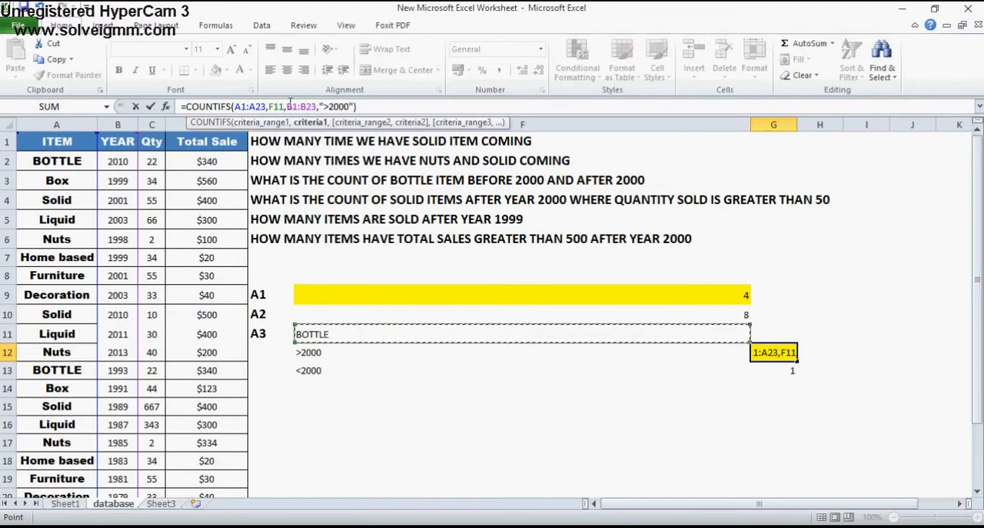
Replace the ">2000" criterion in the G12 formula with a reference to cell F12 and enter the formula
left_click(354, 106)
key("BackSpace")
key("BackSpace")
key("BackSpace")
key("BackSpace")
key("BackSpace")
key("BackSpace")
key("BackSpace")
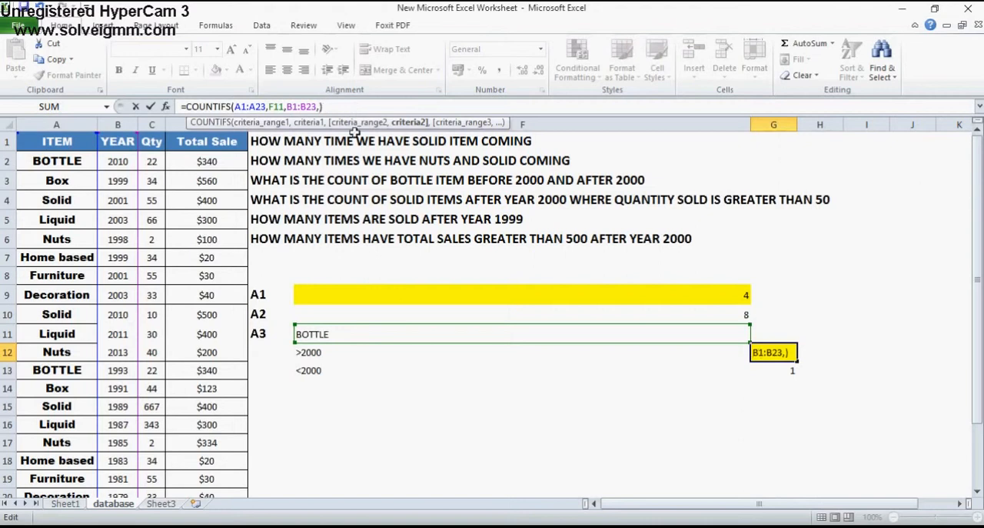
left_click(340, 353)
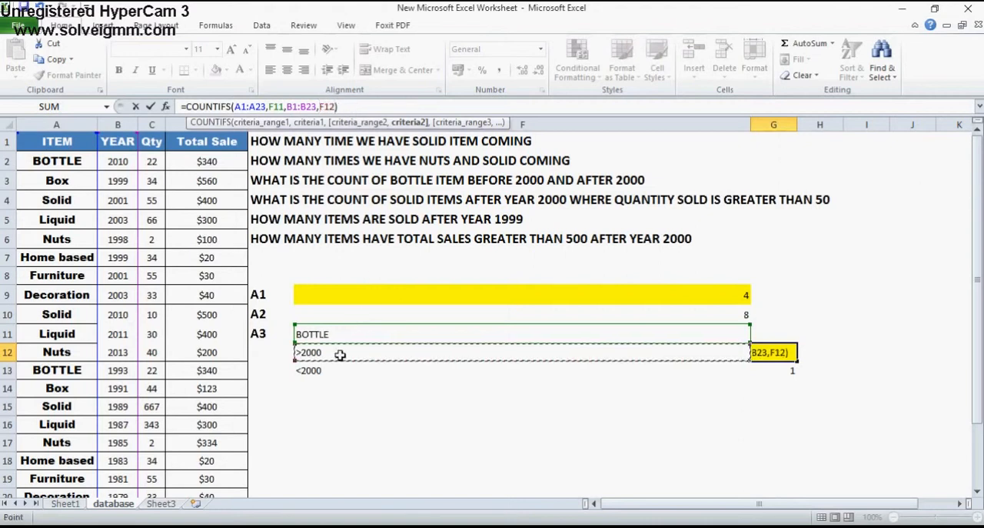
key("Return")
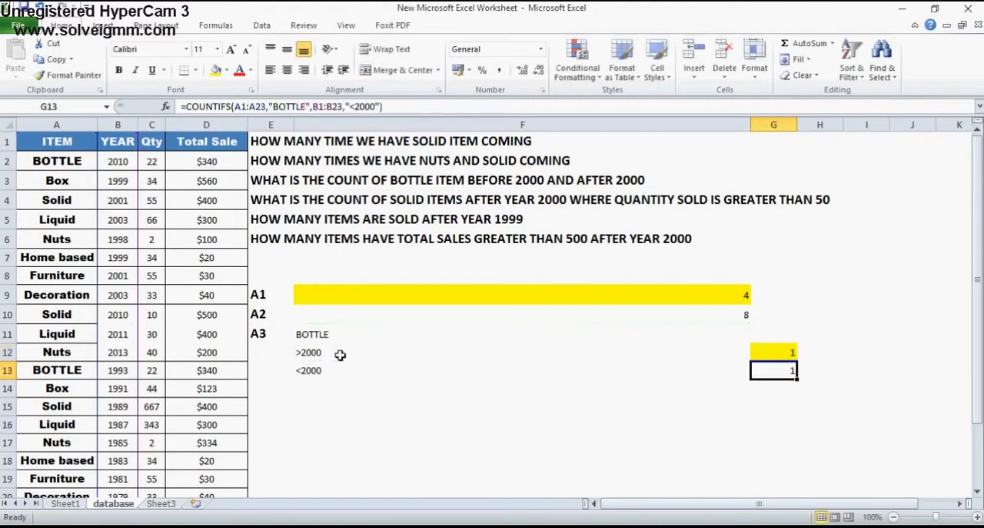
Replace the "BOTTLE" criterion in the G13 COUNTIFS formula with a reference to cell F11
left_click(313, 106)
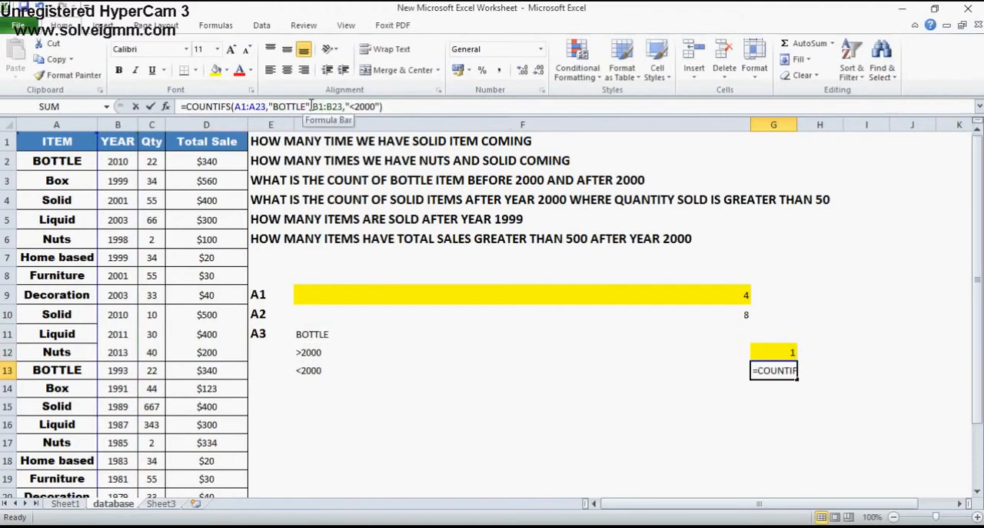
key("BackSpace")
key("BackSpace")
key("BackSpace")
key("BackSpace")
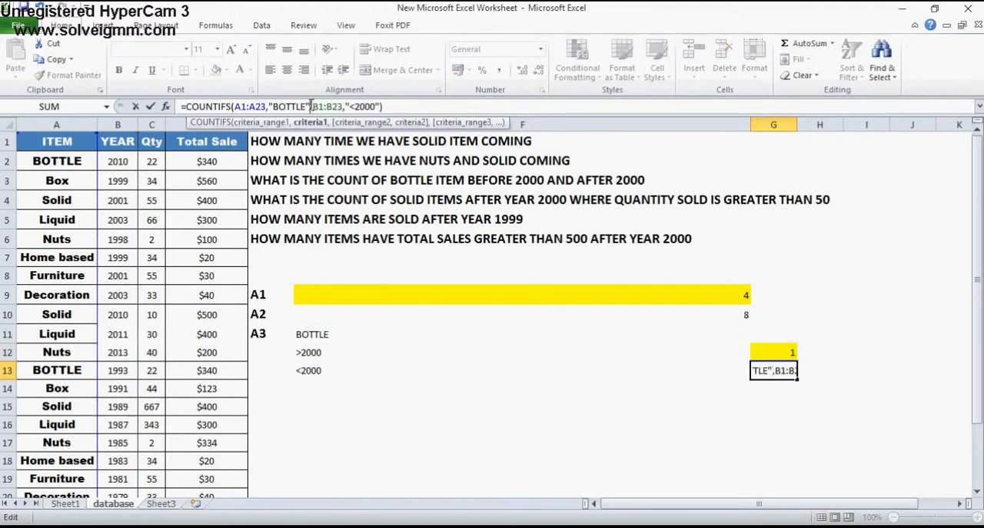
key("BackSpace")
key("BackSpace")
key("BackSpace")
key("BackSpace")
key("BackSpace")
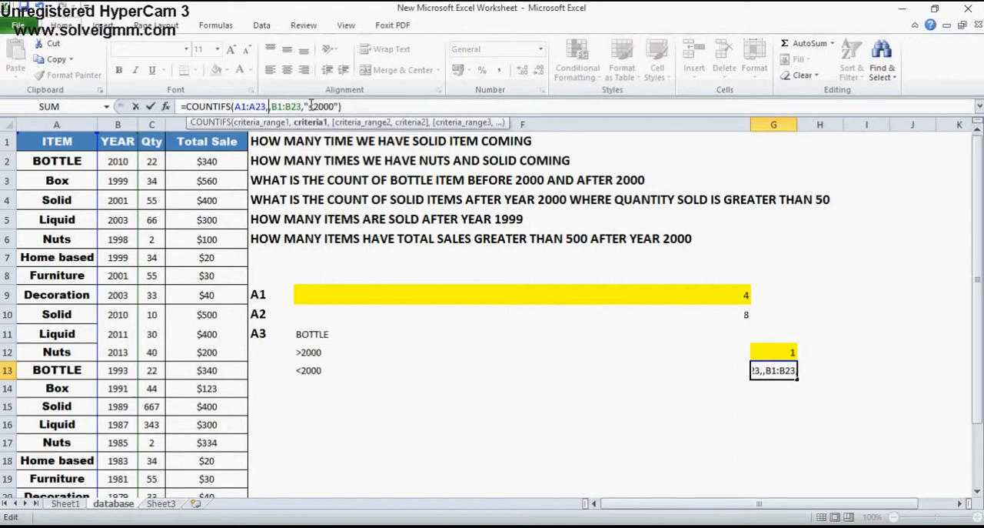
left_click(378, 332)
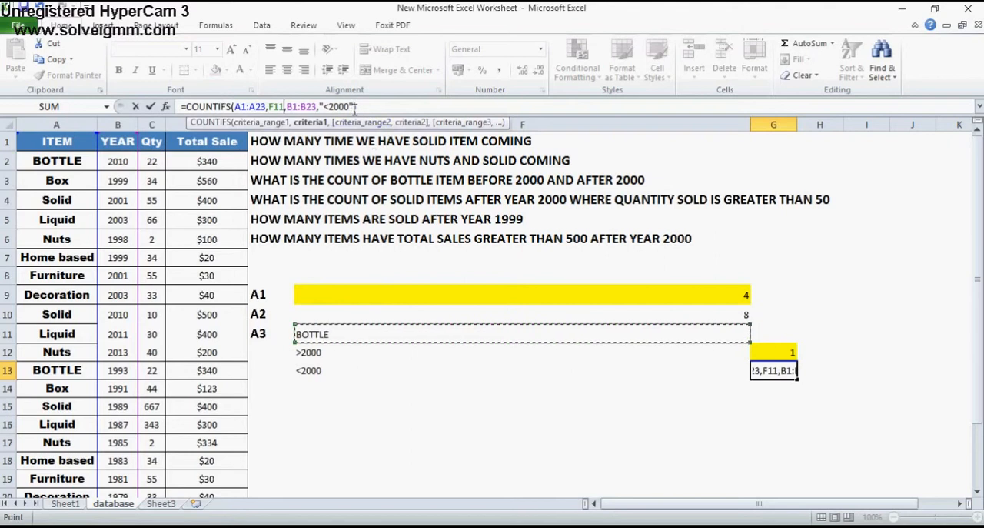
Replace the "<2000" criterion in the G13 formula with a reference to cell F13 and enter the formula
left_click(354, 107)
key("BackSpace")
key("BackSpace")
key("BackSpace")
key("BackSpace")
key("BackSpace")
key("BackSpace")
key("BackSpace")
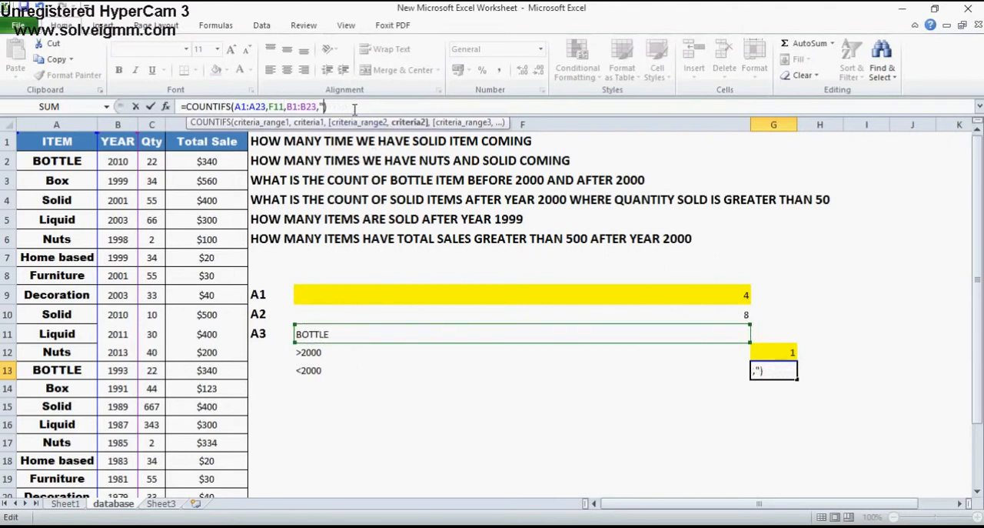
left_click(331, 366)
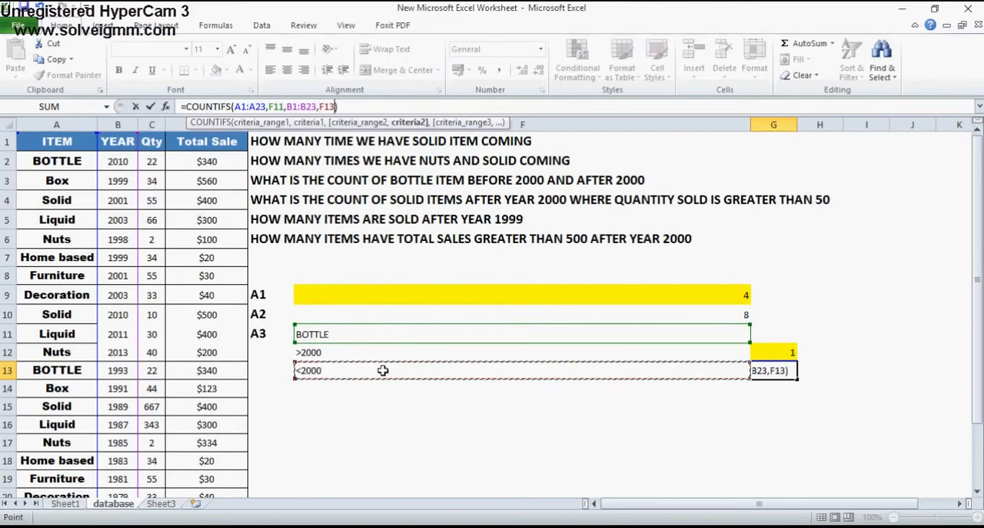
key("Return")
key("Up")
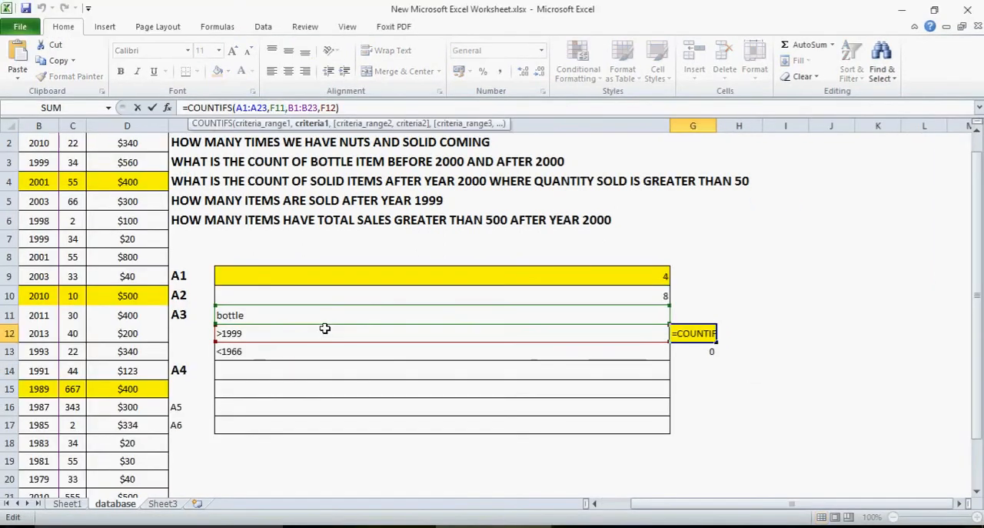
key("Escape")
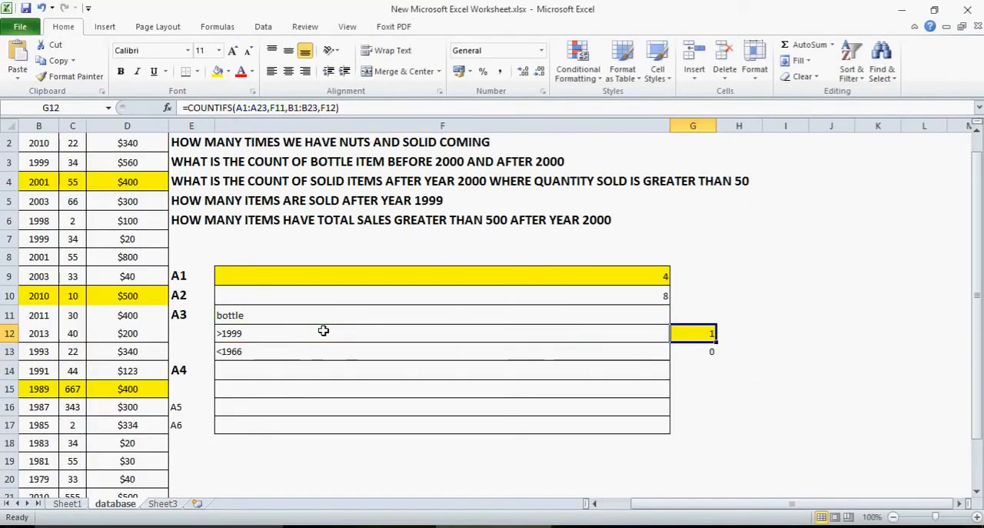
Set the year criterion in F12 to >1950
left_click(324, 332)
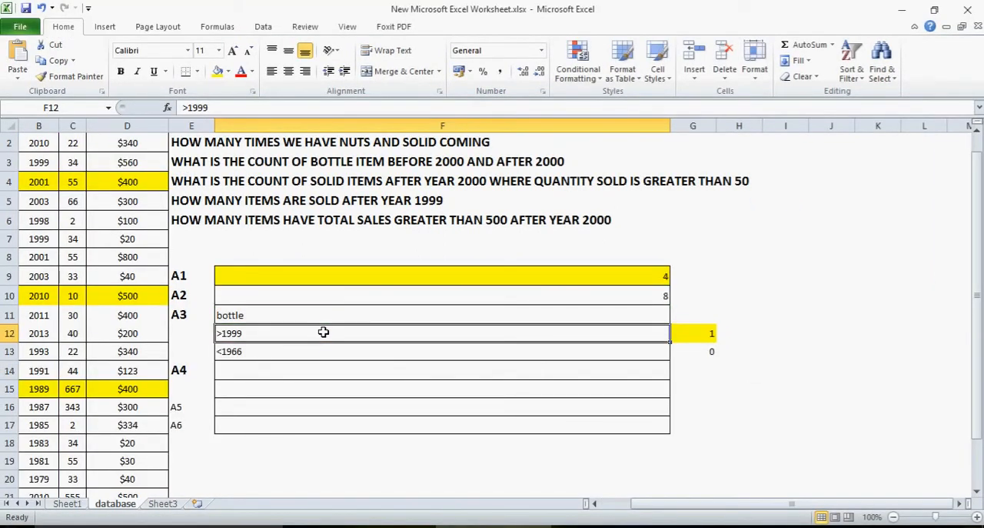
type(">195-")
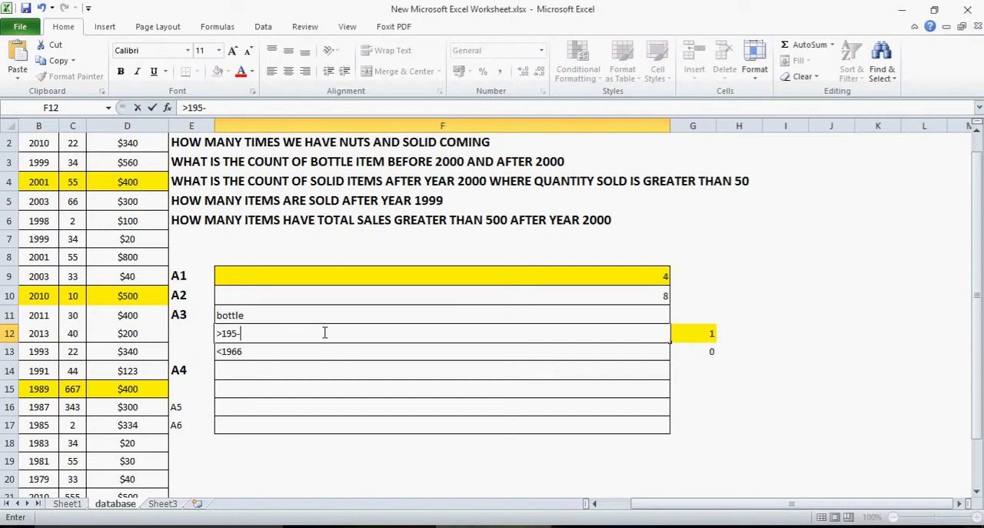
key("BackSpace")
type("0")
key("Return")
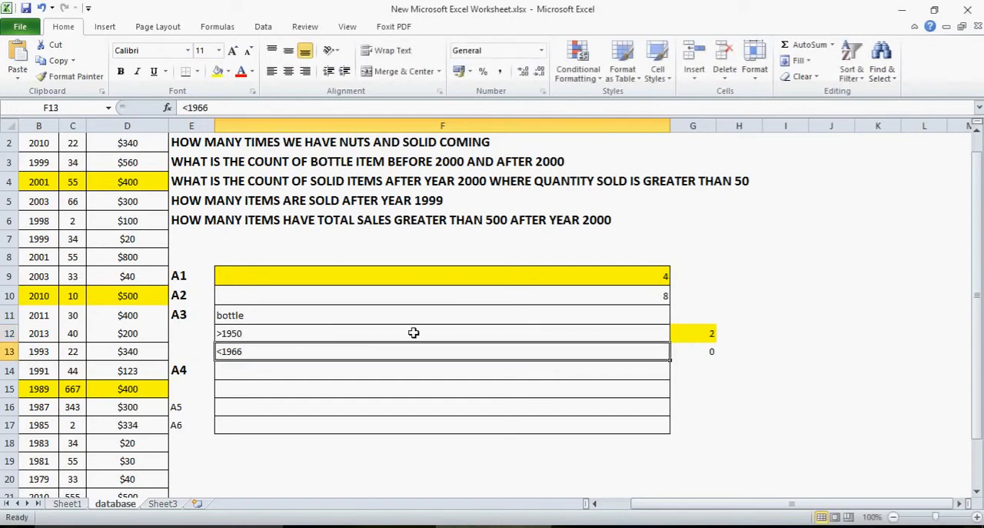
Compare the G12 COUNTIFS formula and result with the criteria in F11 to F13 and the BOTTLE row of the data
left_click(697, 338)
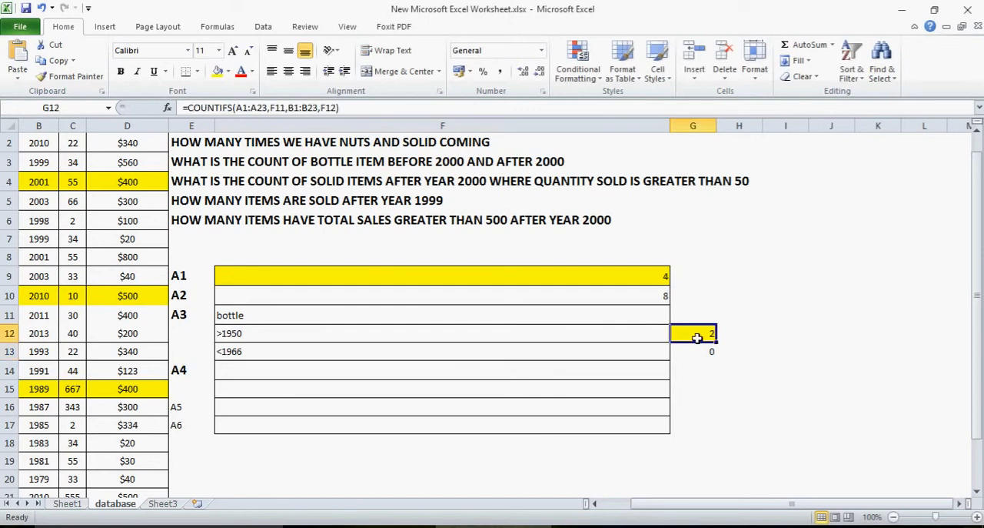
left_click(532, 328)
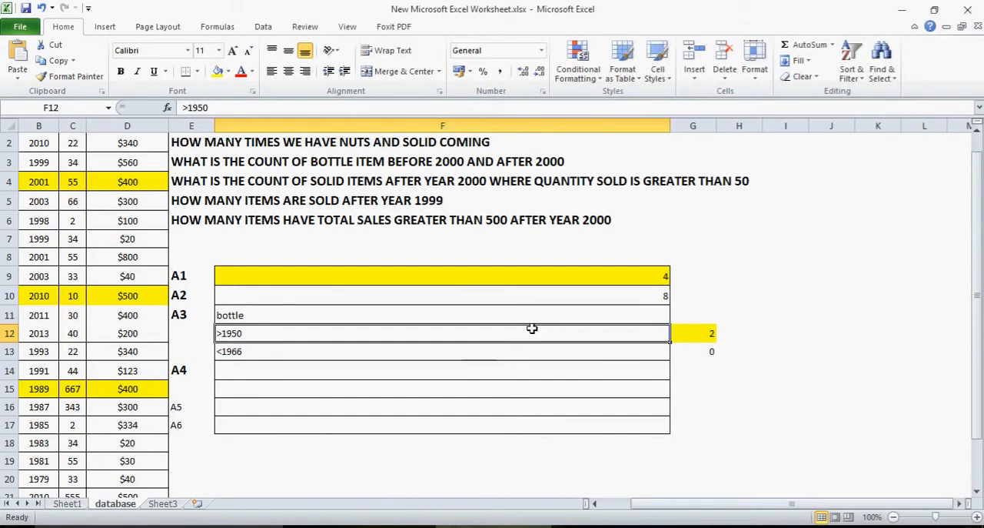
left_click(708, 334)
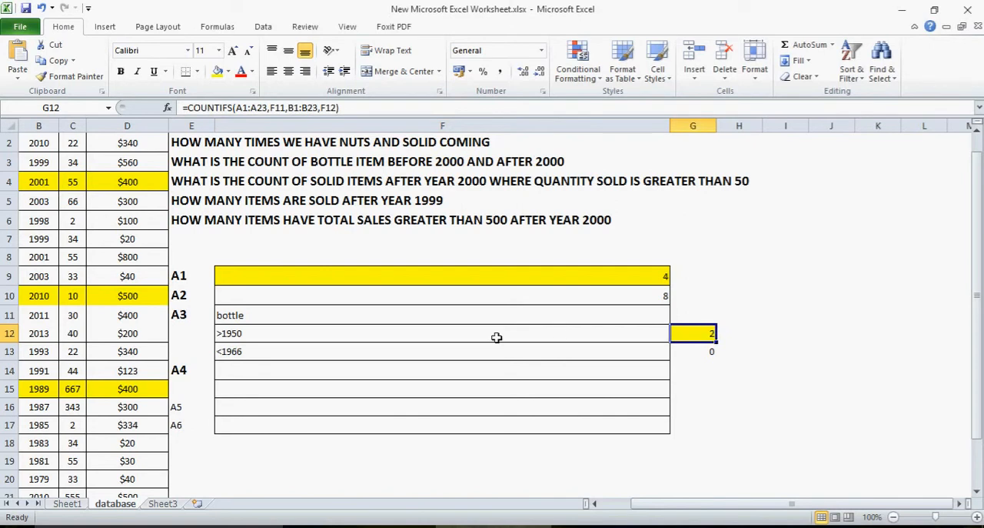
left_click(429, 341)
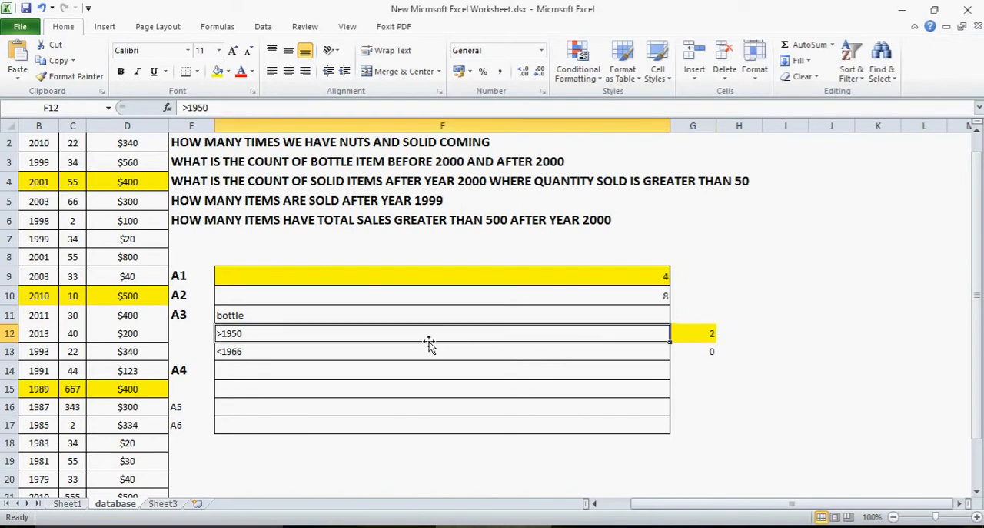
key("Up")
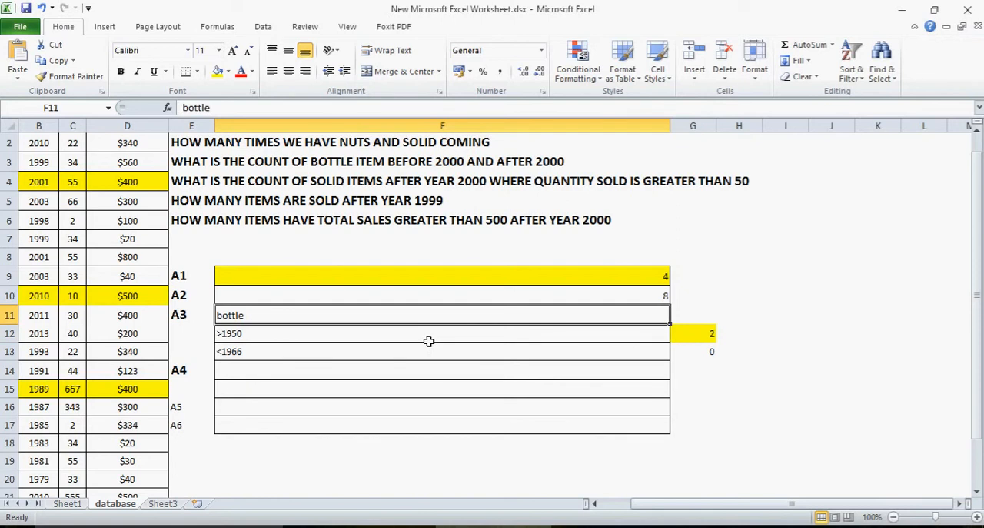
left_click(428, 341)
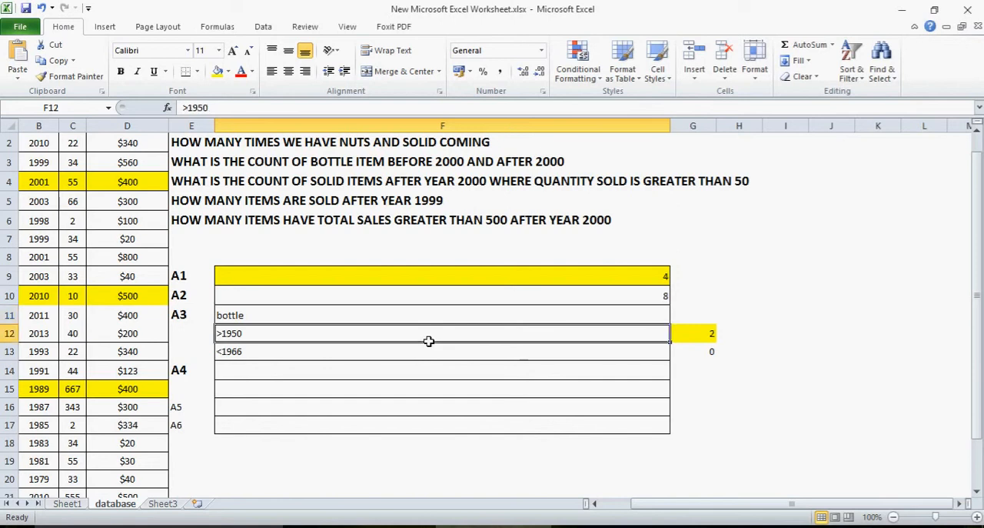
key("Up")
key("Left")
key("Left")
key("Left")
key("Left")
key("Left")
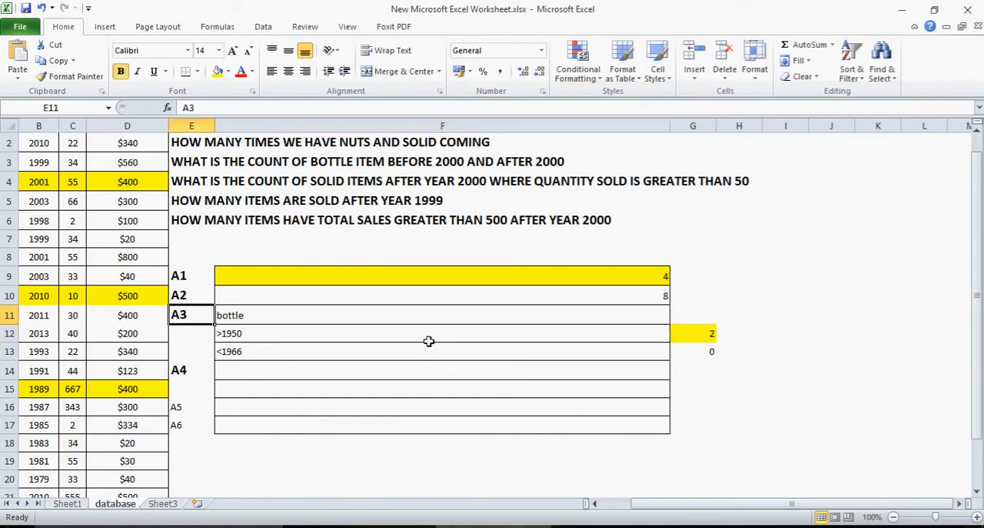
key("Right")
key("Right")
key("Right")
key("Right")
key("Right")
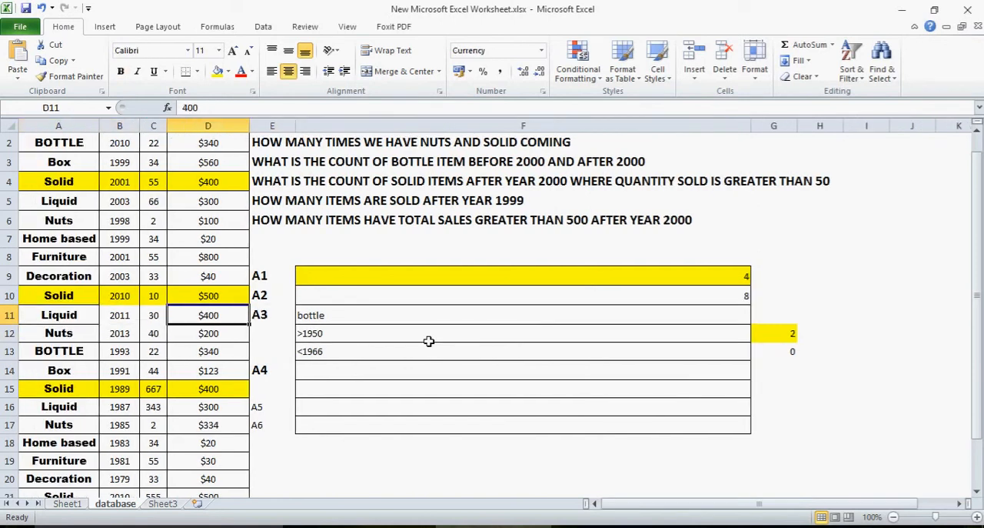
key("Down")
key("Down")
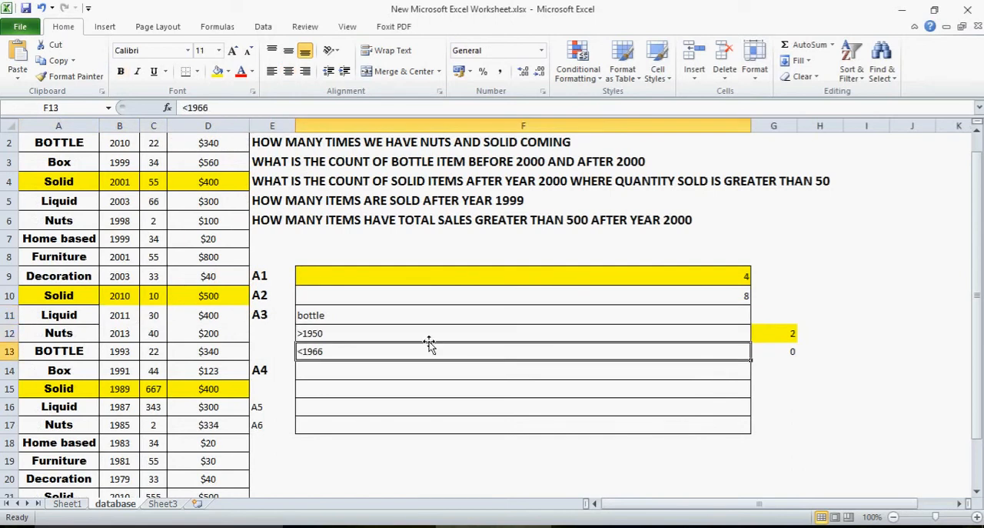
key("Left")
key("Left")
key("Left")
key("Left")
key("Left")
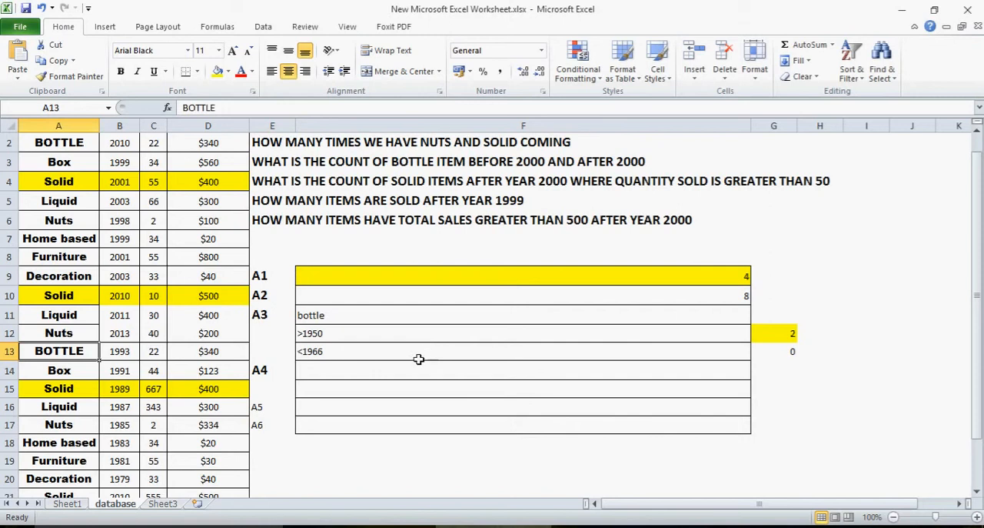
Review the remaining answer labels A4 and A5 in column E and the empty answer cells beside them
left_click(390, 384)
key("Up")
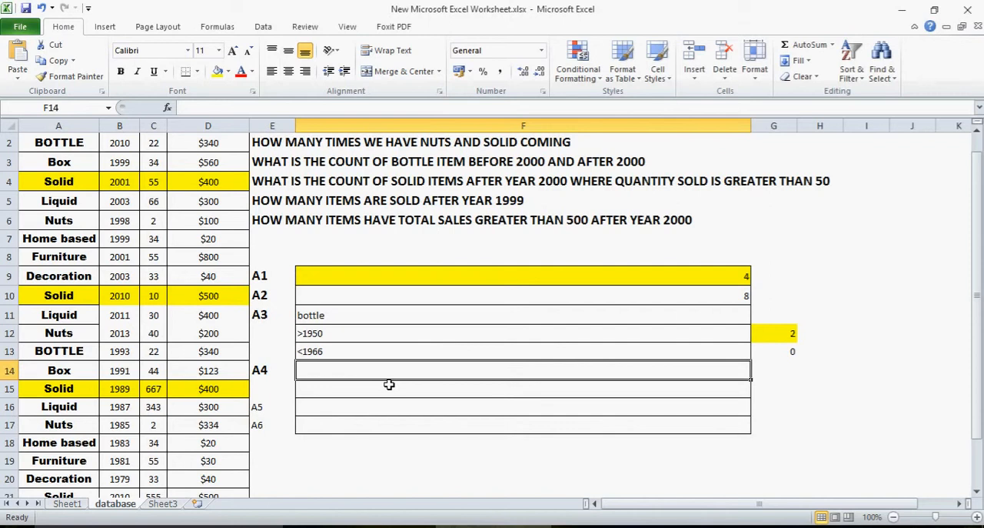
key("Left")
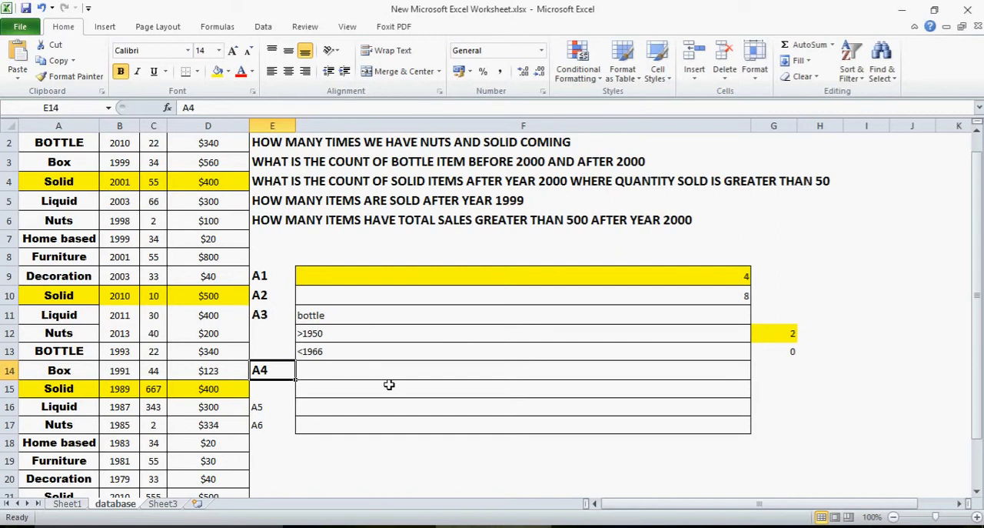
key("Down")
key("Down")
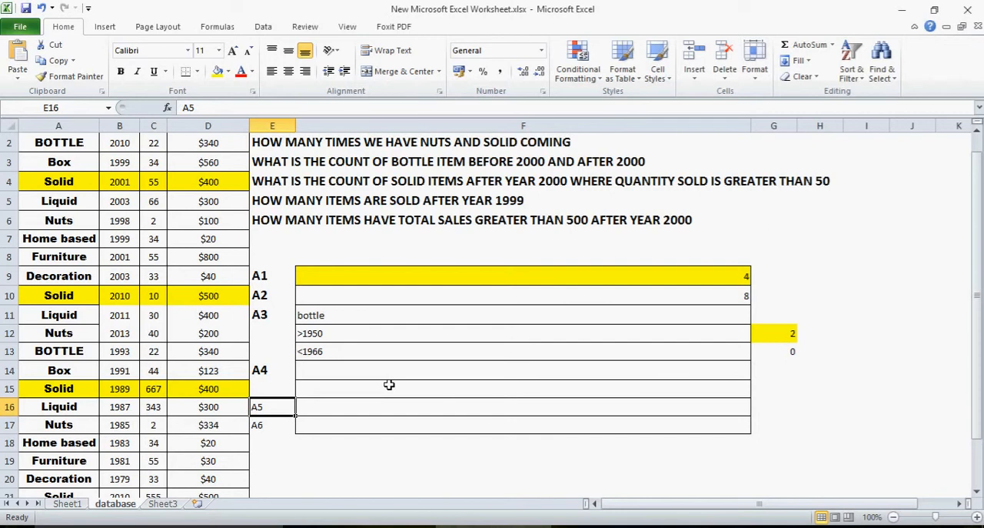
key("Up")
key("Up")
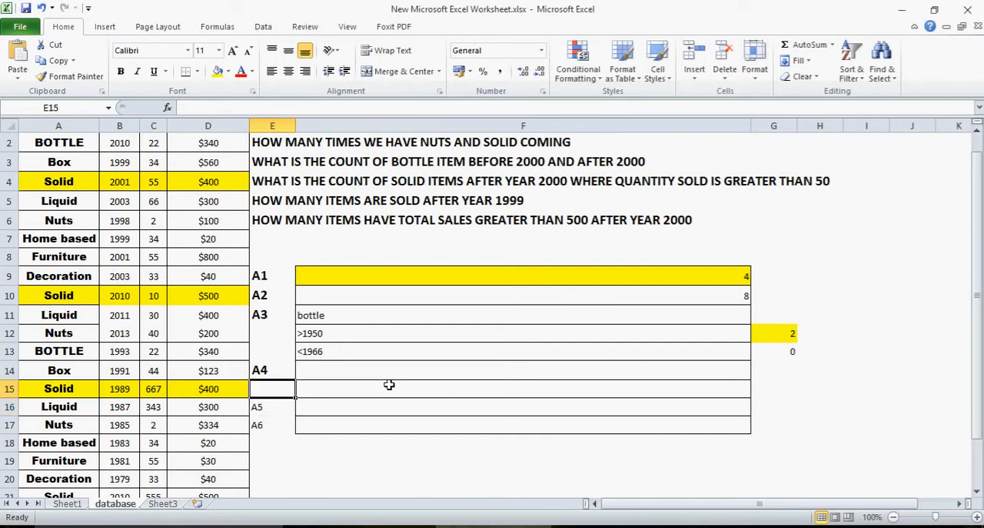
key("Right")
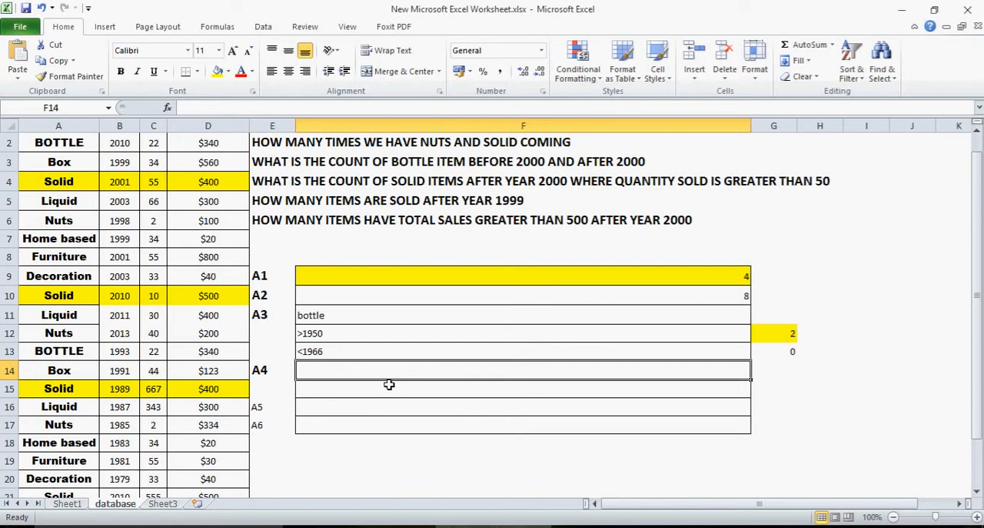
Start a COUNTIF formula in cell F14, correcting its parenthesis to an opening one
type("=cou")
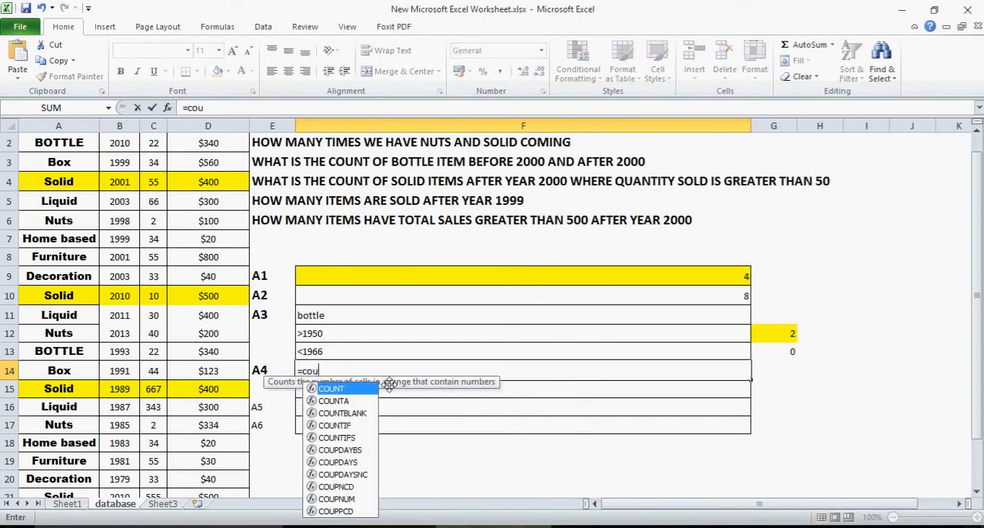
type("ntif)")
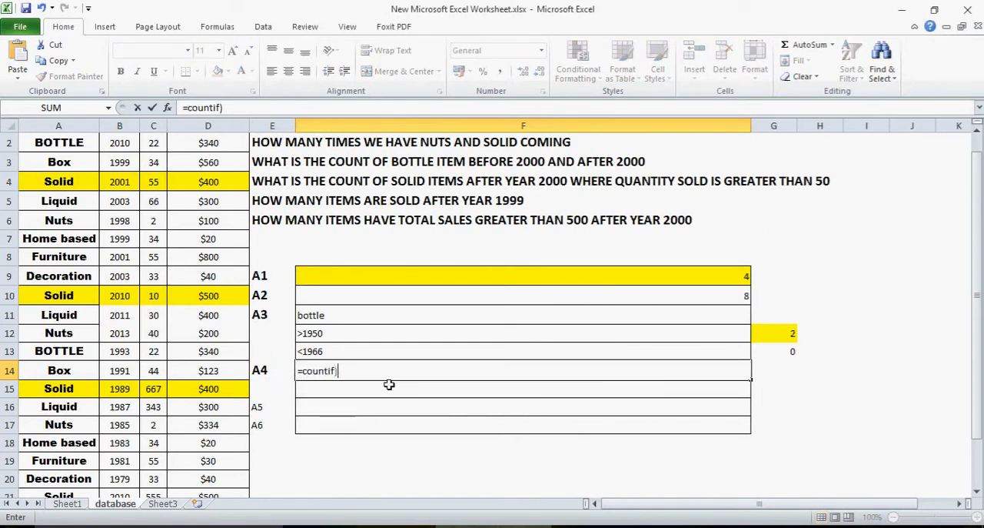
key("Return")
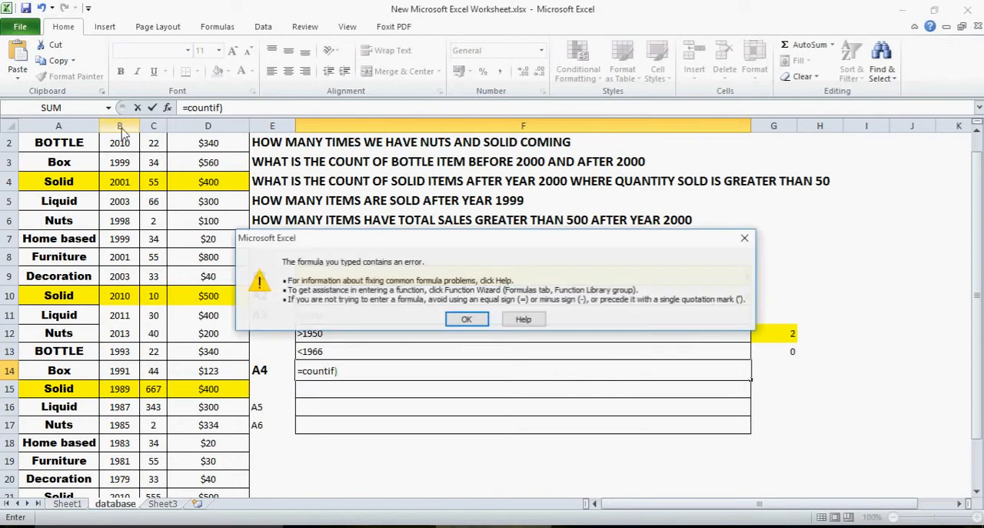
left_click(467, 320)
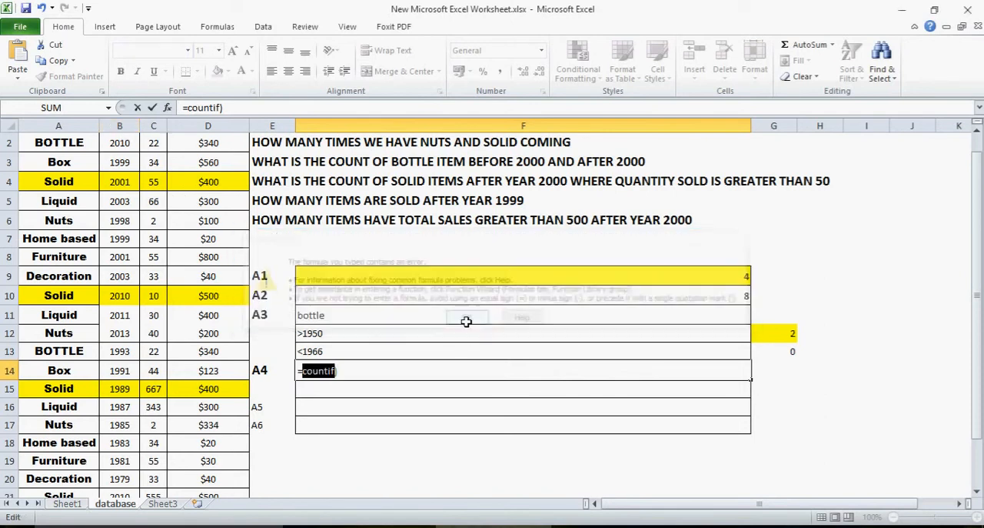
left_click(363, 375)
key("BackSpace")
type("(")
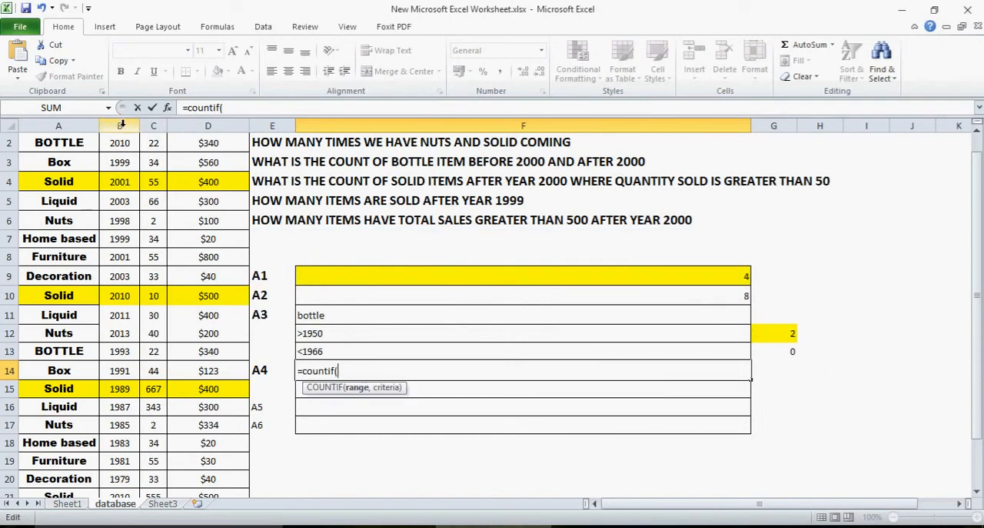
Complete the F14 COUNTIF formula with column B as the range and ">1999" as the criterion
left_click(121, 125)
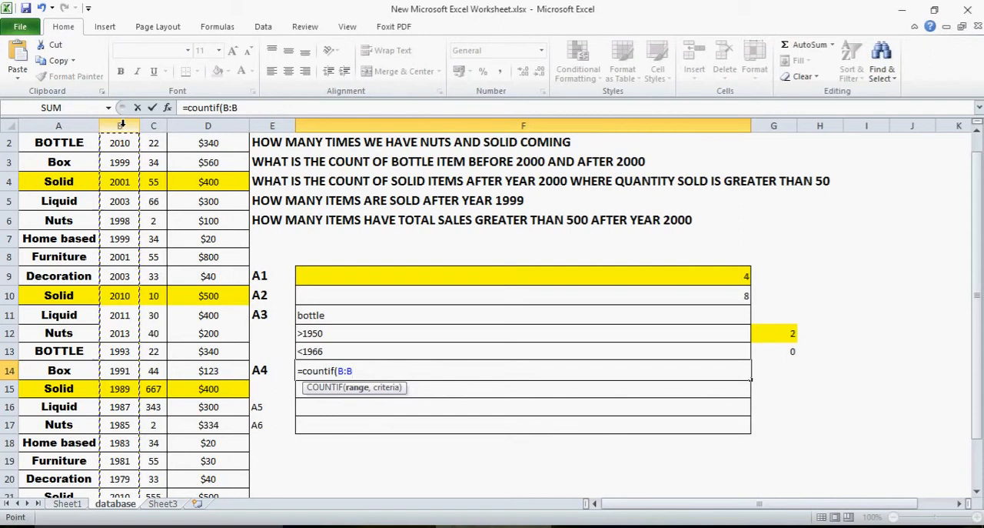
type(",\">1999")
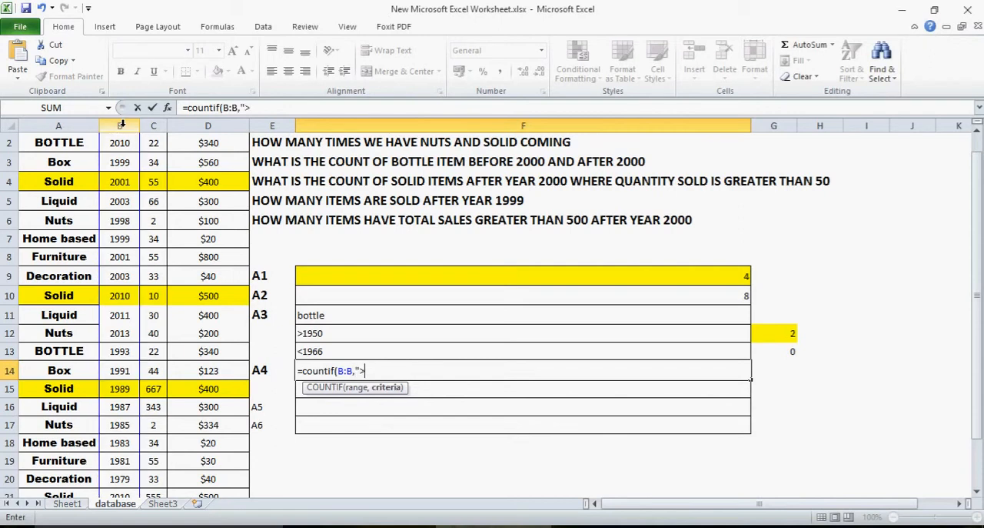
type("\")")
key("Return")
key("Up")
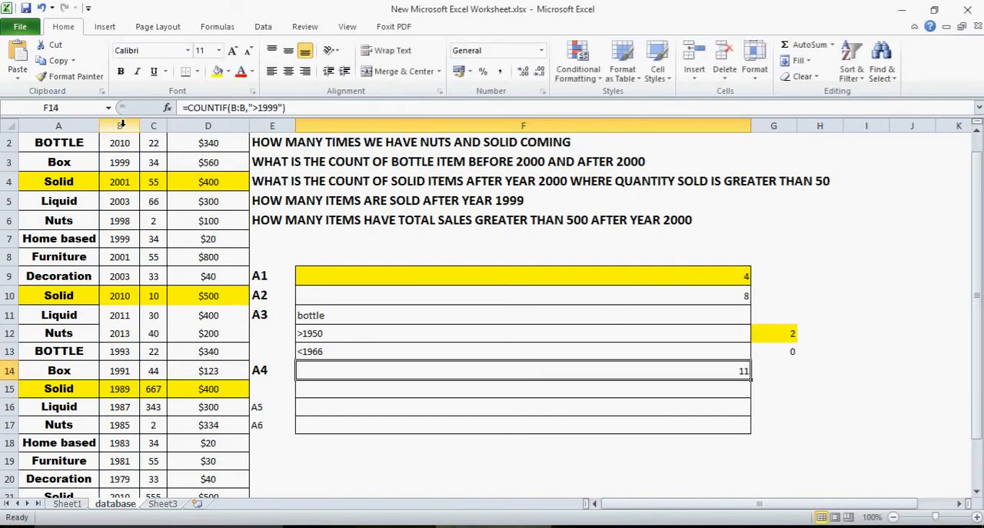
Examine the item and year entries around row 13 against the F14 count
key("Left")
key("Left")
key("Left")
key("Left")
key("Left")
key("Up")
key("Up")
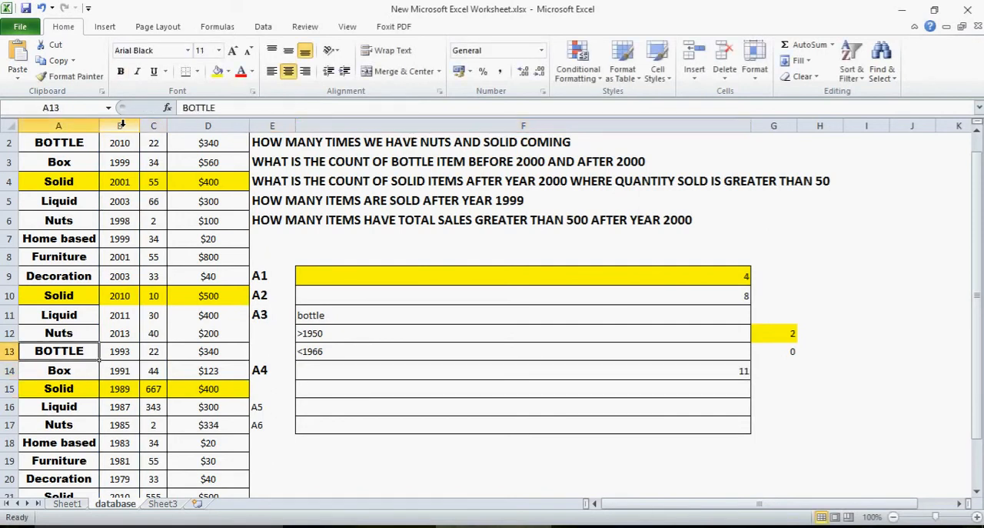
Review the F14 COUNTIF formula against the question in row 5 and the ITEM and YEAR columns
key("Up")
key("Up")
key("Up")
key("Up")
key("Up")
key("Up")
key("Up")
key("Up")
key("Up")
key("Up")
key("Up")
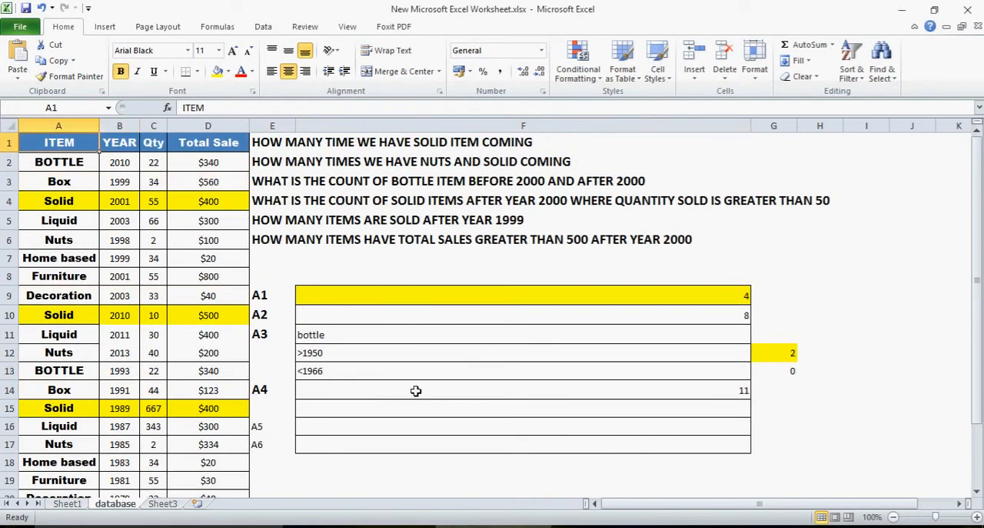
left_click(447, 390)
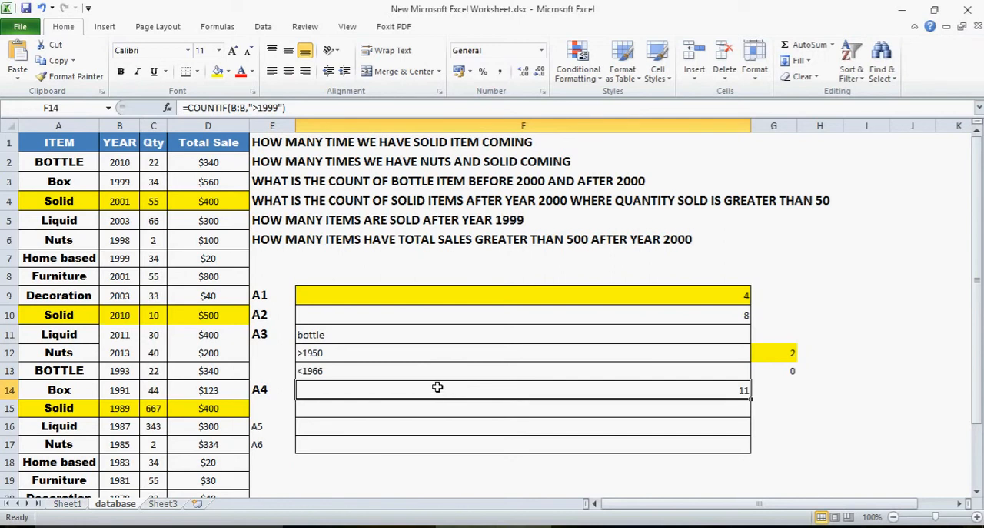
left_click(297, 221)
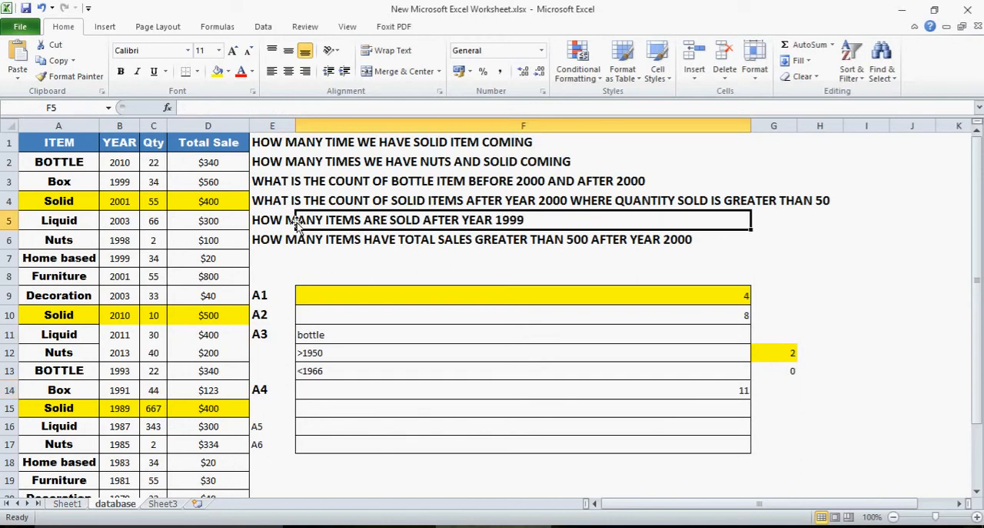
left_click(58, 166)
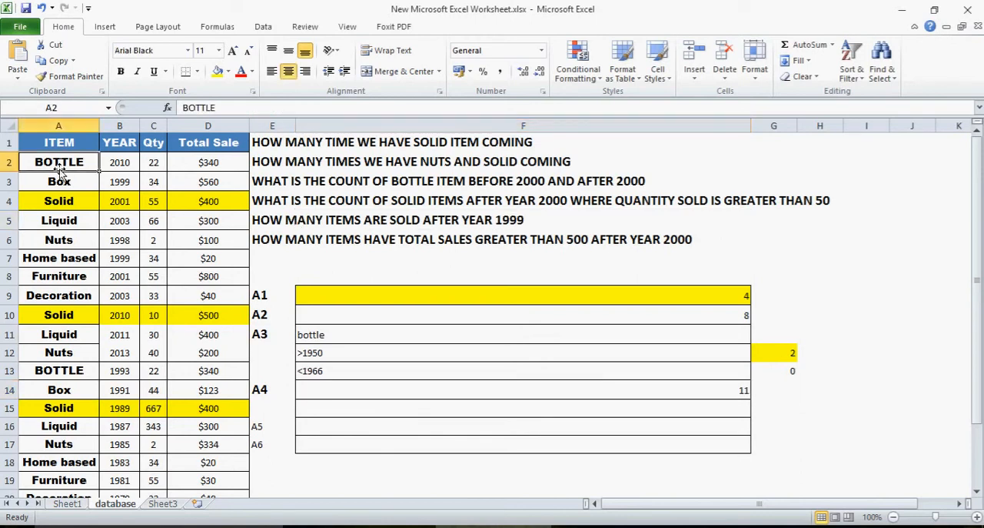
left_click(129, 162)
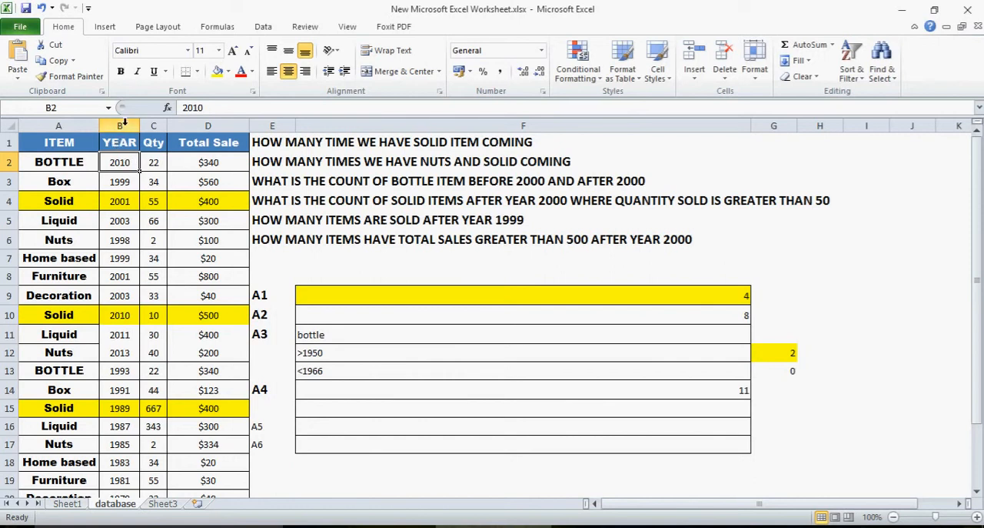
left_click(126, 124)
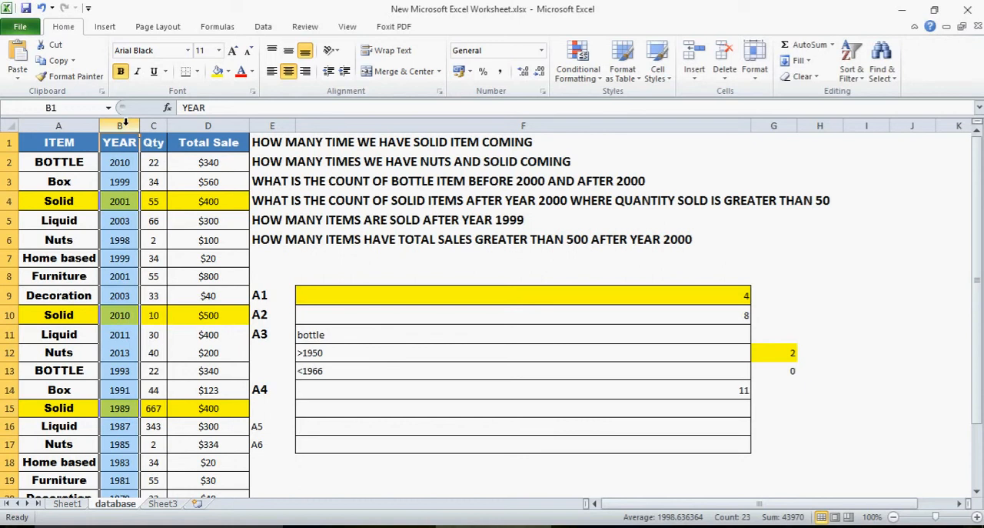
left_click(79, 125)
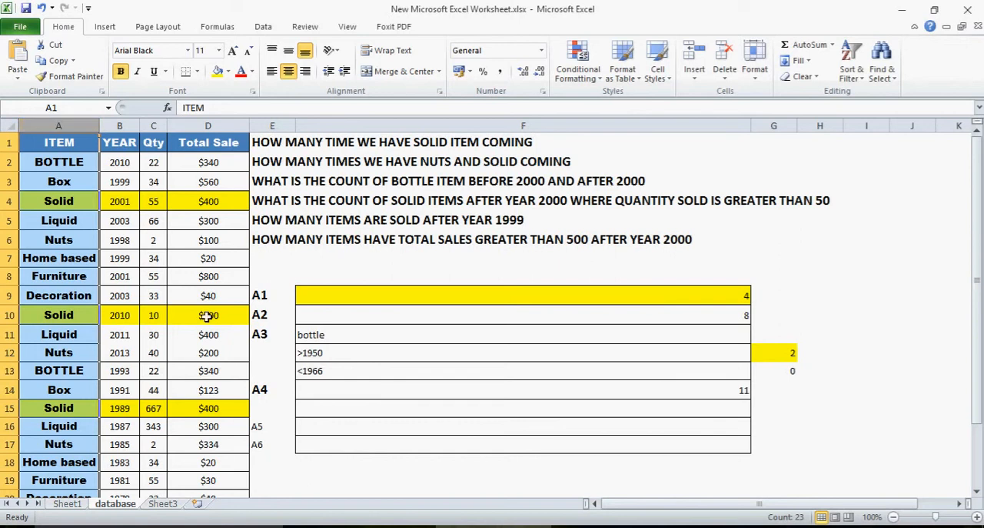
Clear the surplus A6 label from cell E17 and select the A5 answer cell F16
left_click(347, 430)
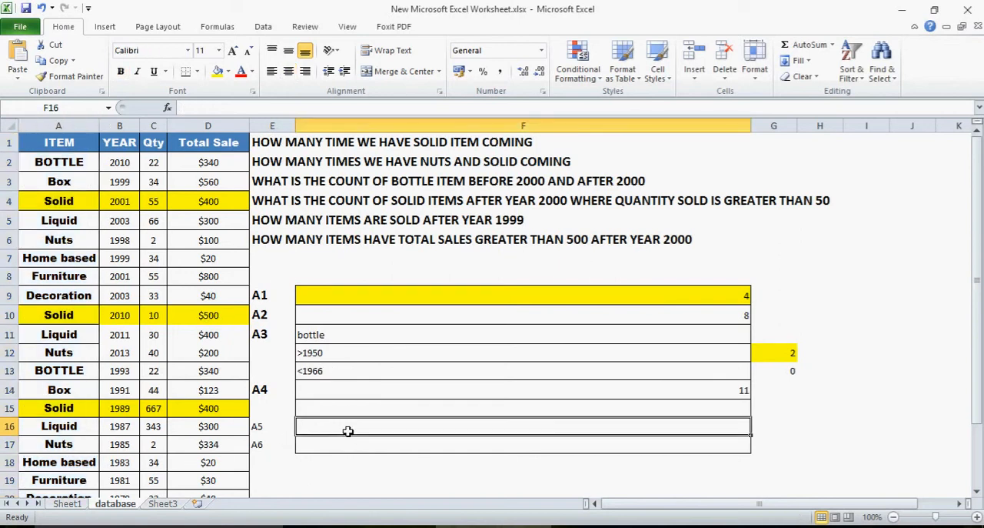
key("Left")
key("Down")
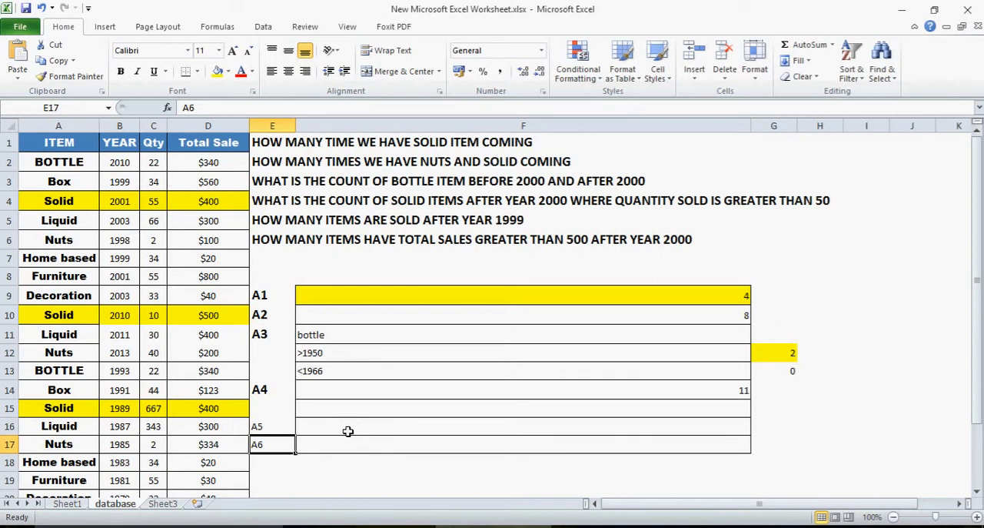
key("Delete")
left_click(356, 429)
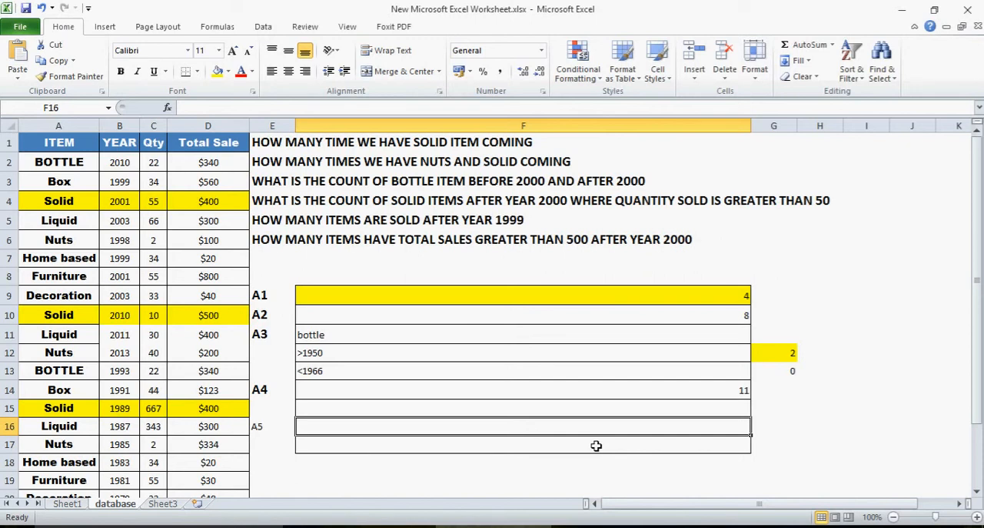
Start a COUNTIFS formula in F16 with column B as the first range and ">2000" as its criterion
type("=counti")
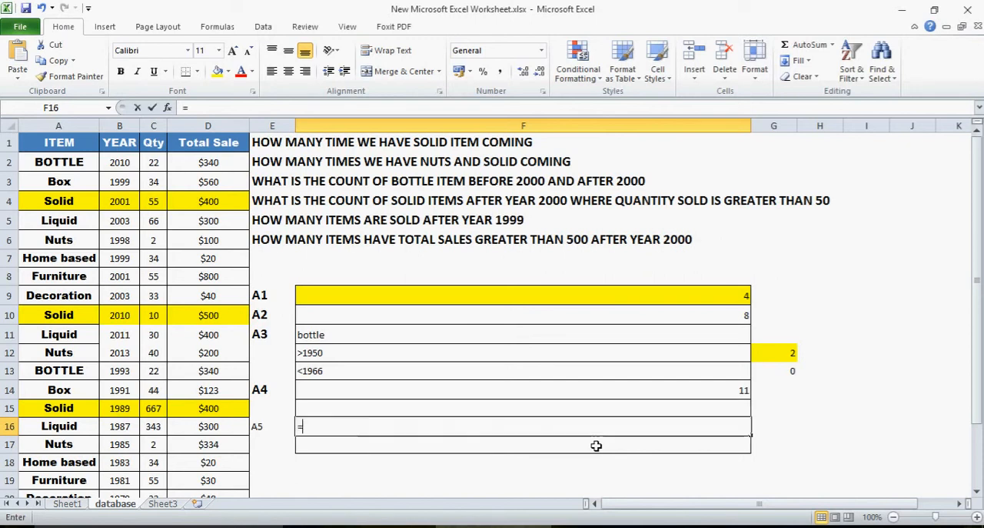
key("BackSpace")
key("BackSpace")
key("BackSpace")
key("BackSpace")
key("BackSpace")
key("BackSpace")
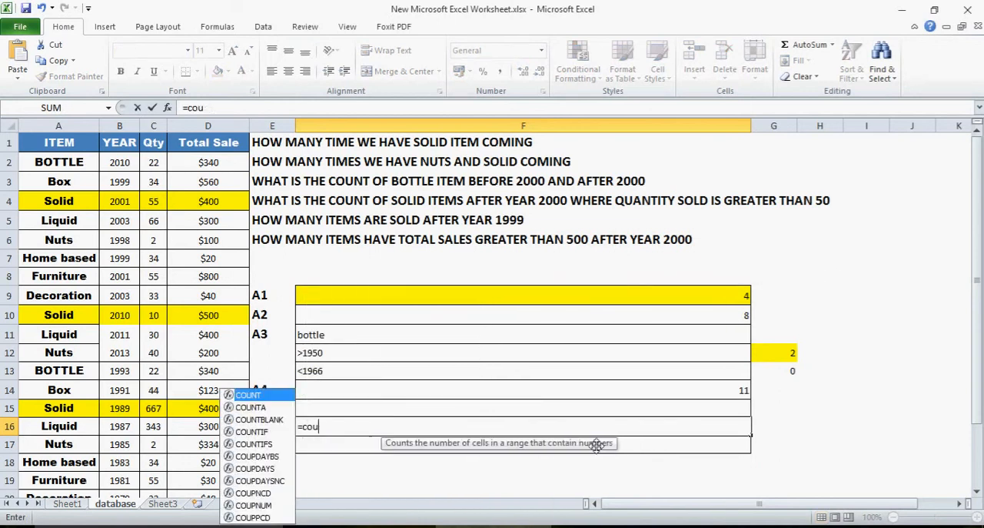
key("Caps_Lock")
type("COUNTIFS(")
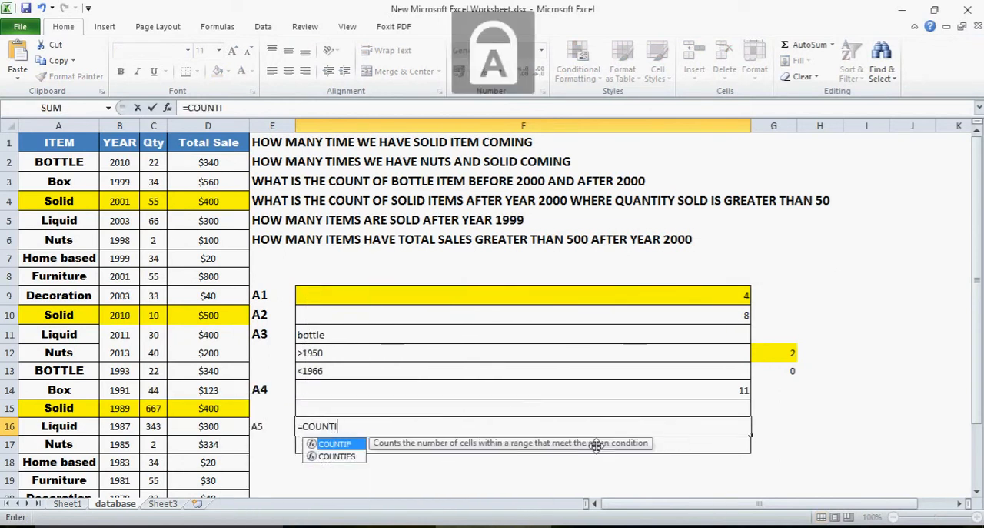
left_click(120, 125)
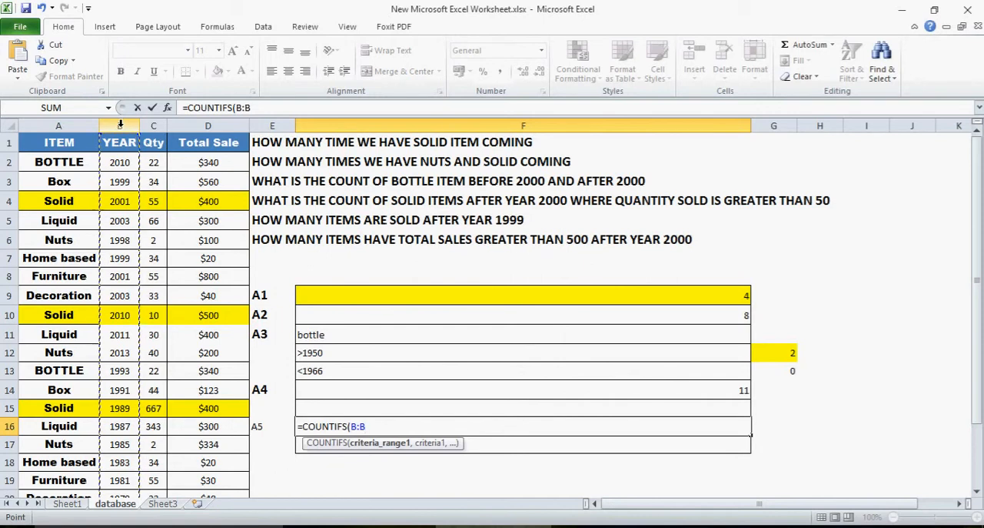
type(",")
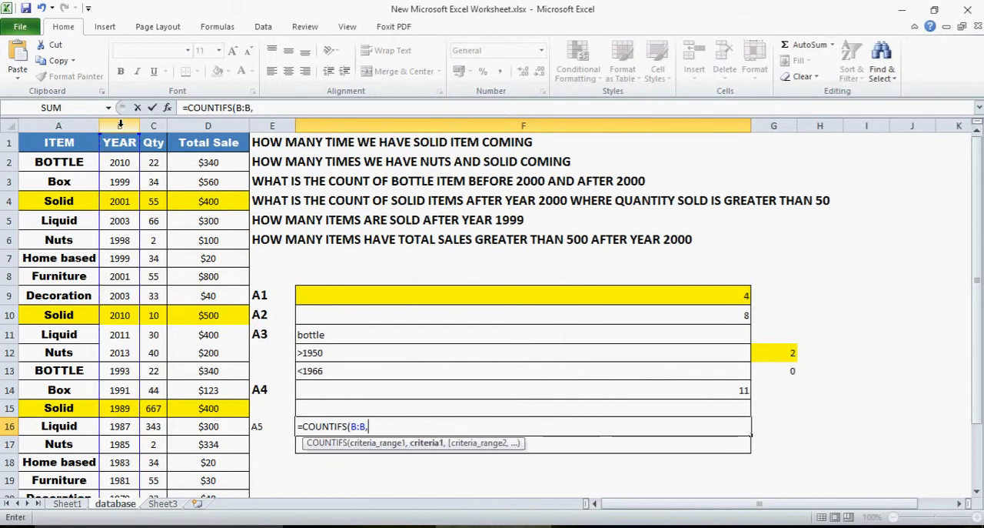
type("\">2000\",")
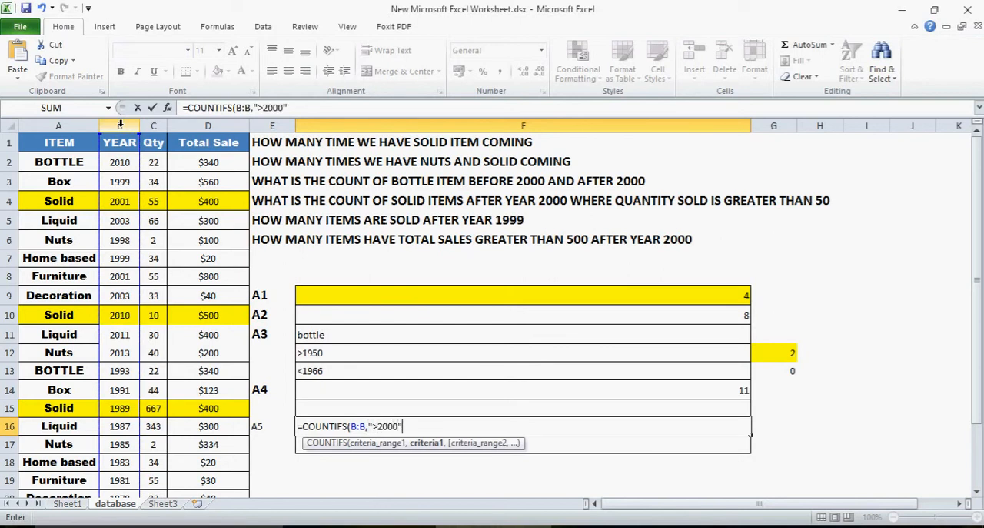
Complete the F16 COUNTIFS formula with column D as the second range and ">2000" as its criterion
left_click(223, 126)
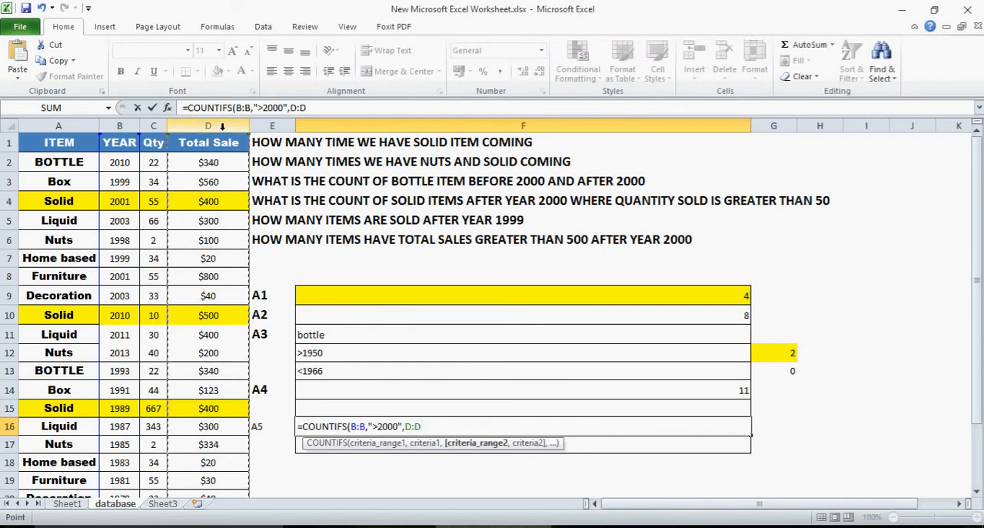
type(",")
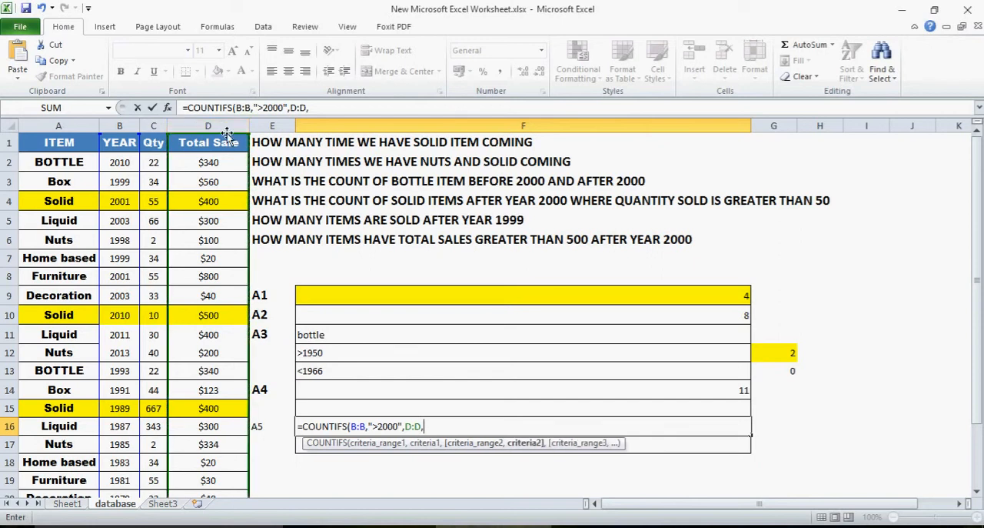
type("\">2000\")")
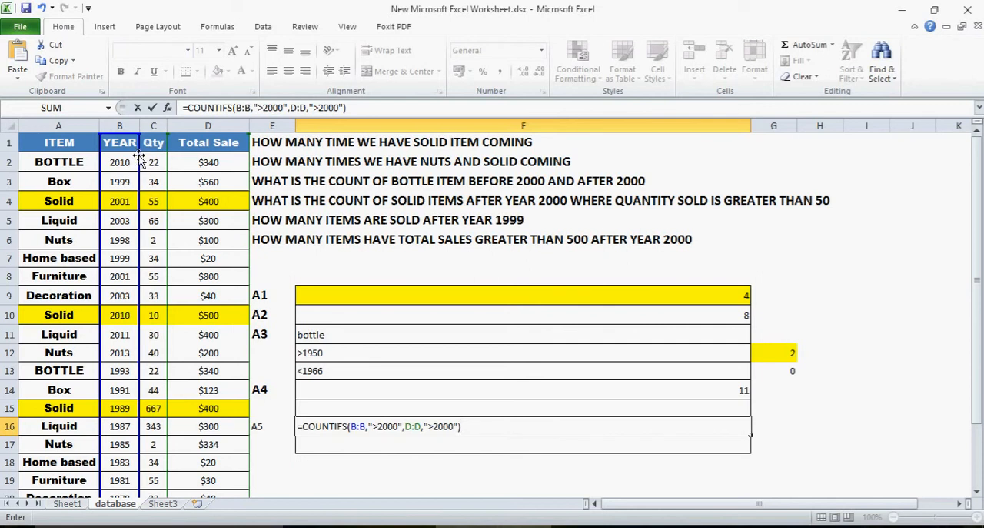
key("Return")
key("Up")
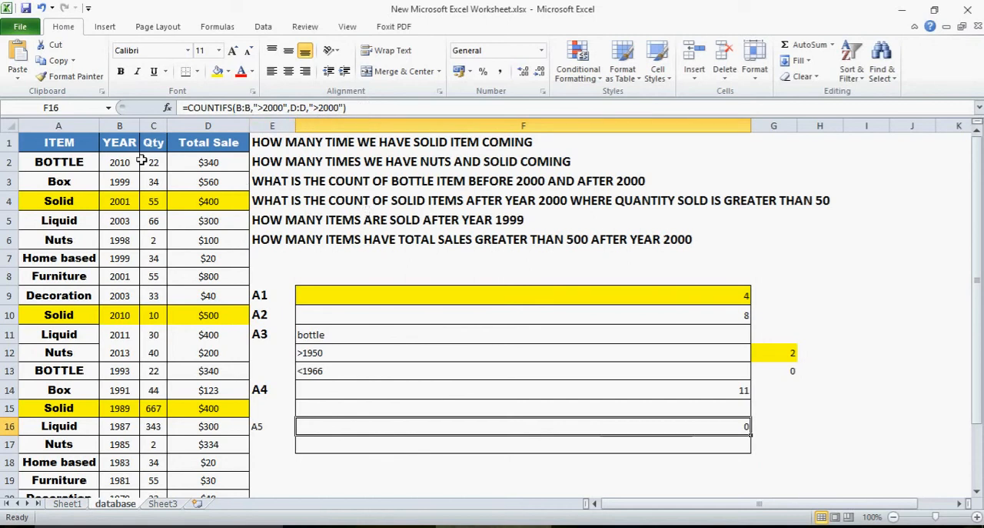
Turn on filters for the data table and filter the YEAR column to values greater than 2000
left_click(67, 146)
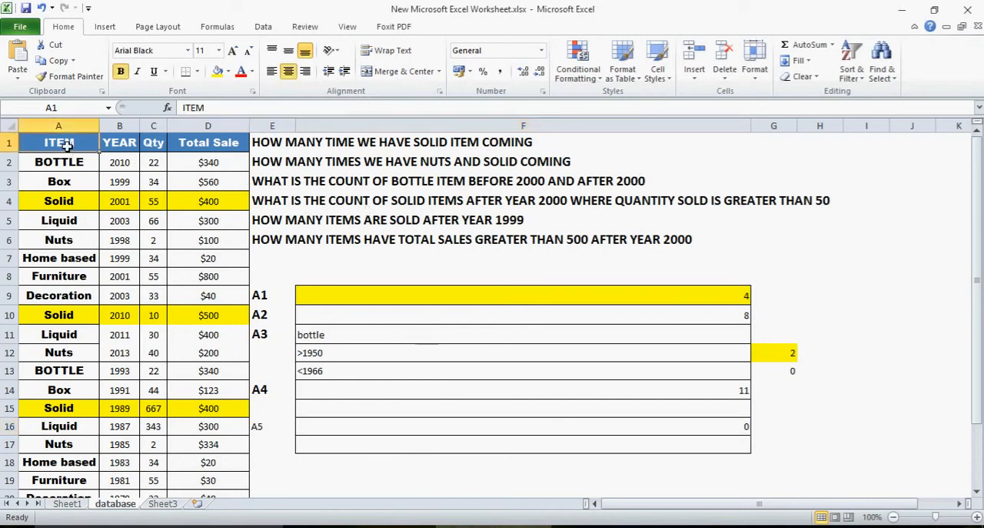
key("ctrl+shift+l")
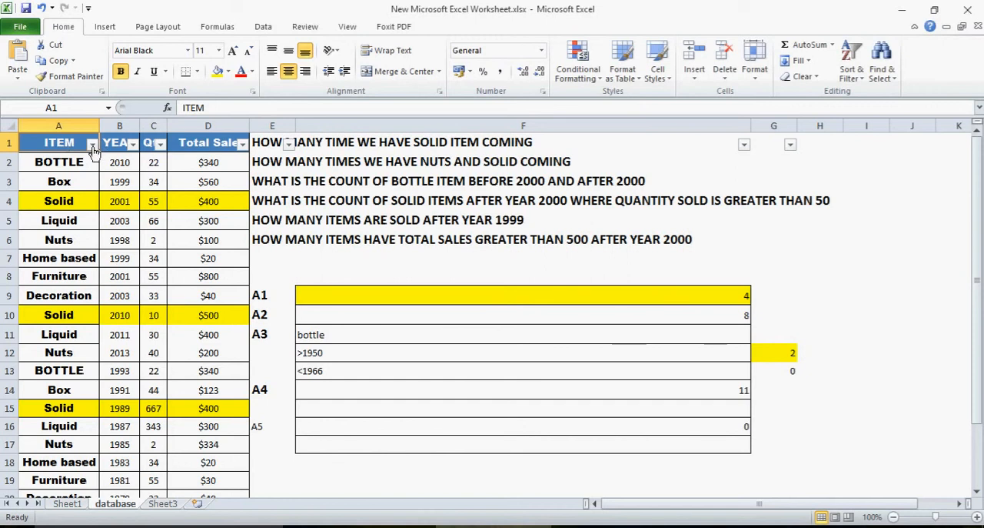
left_click(133, 145)
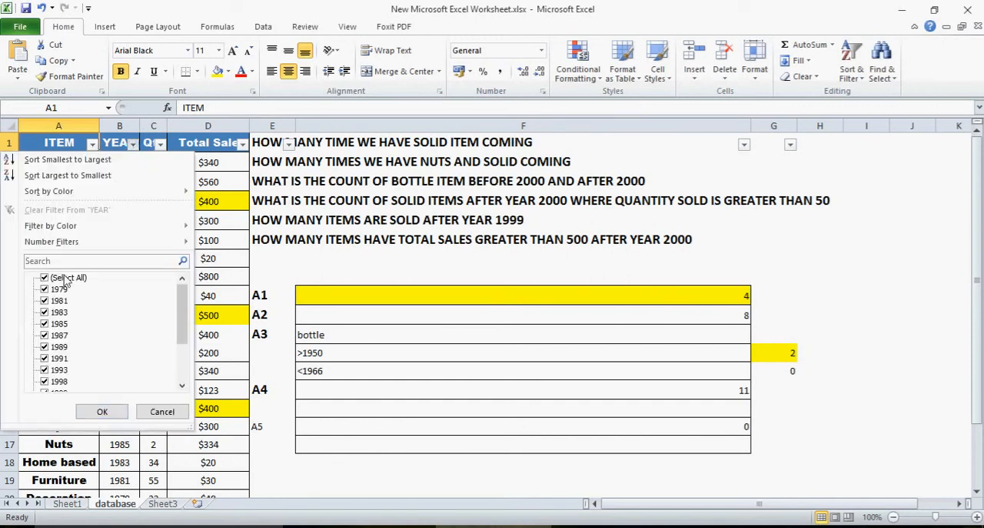
mouse_move(71, 243)
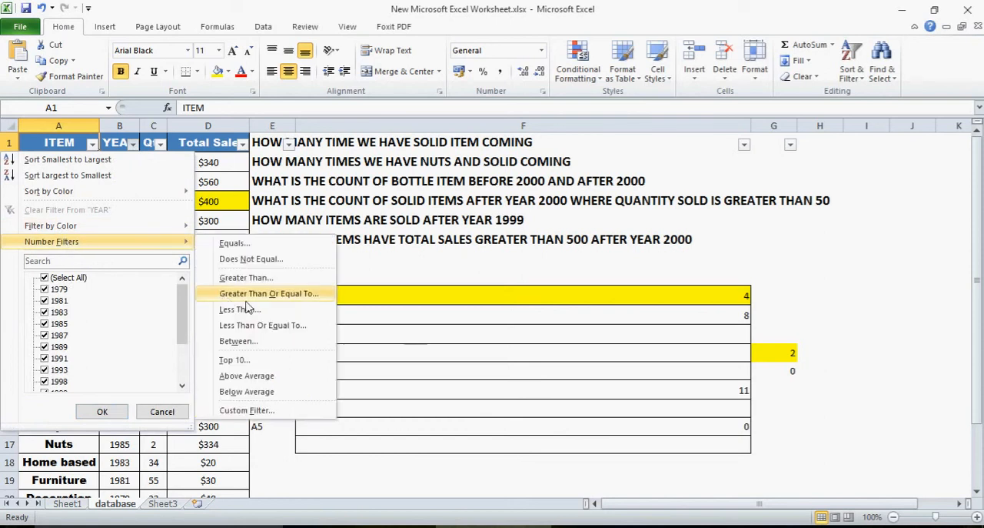
left_click(245, 277)
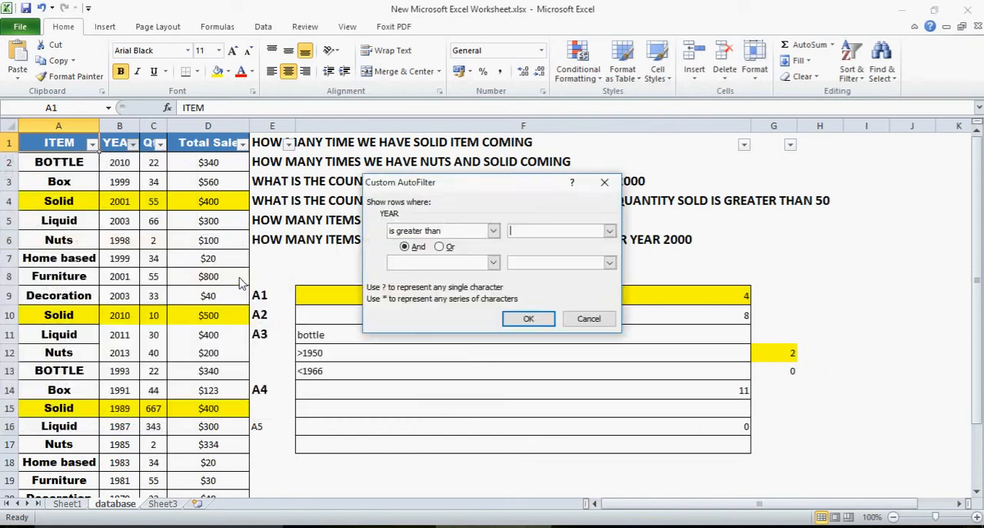
type("2000")
left_click(530, 316)
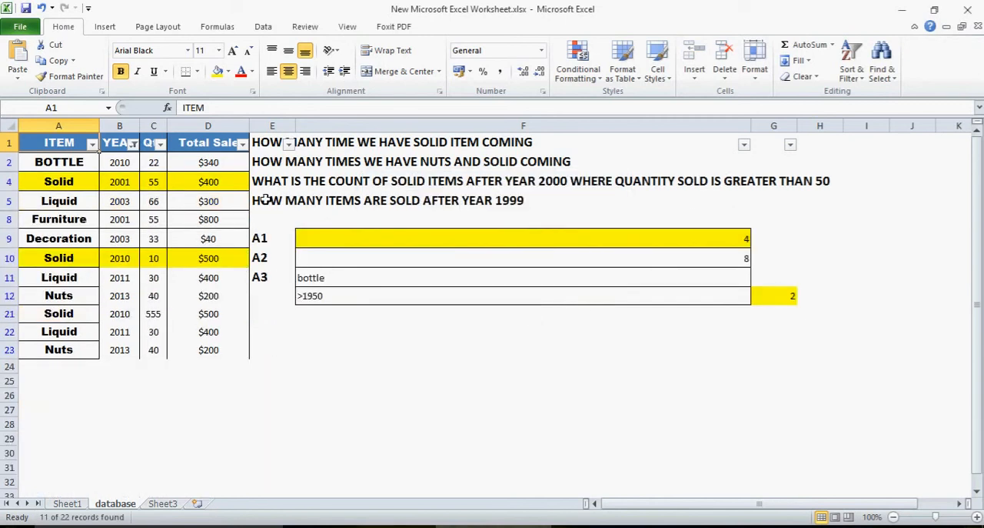
Select the filtered Total Sale values from D2 to D23 and clear the YEAR filter
left_click(225, 157)
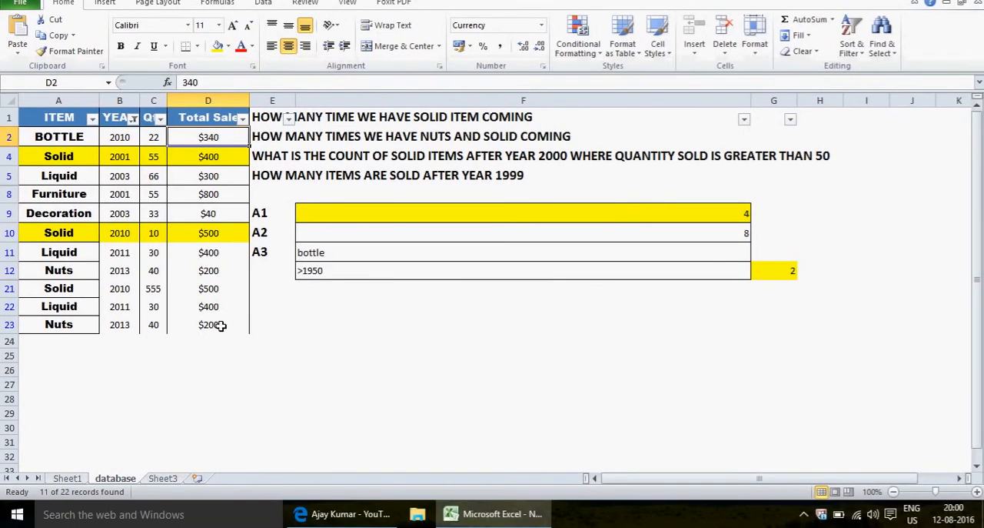
left_click(221, 325, "shift")
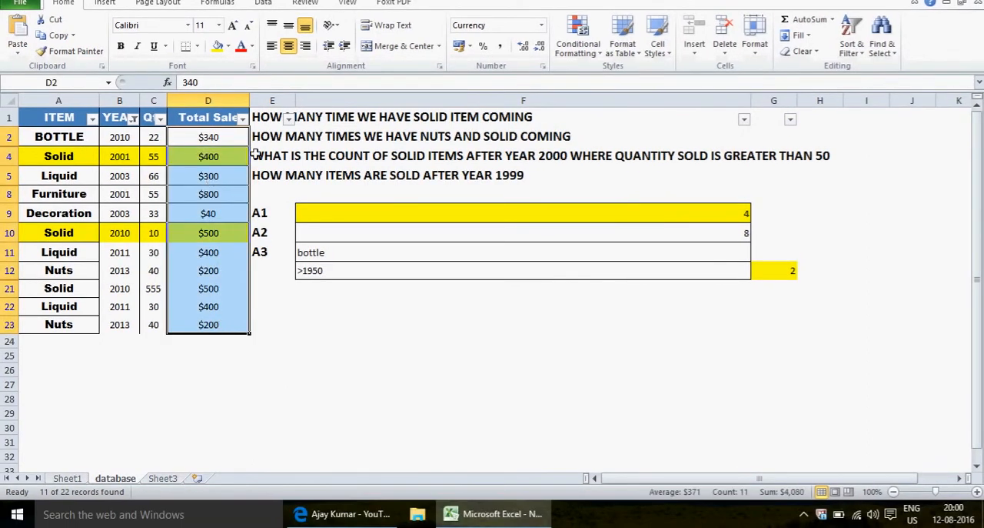
key("alt+d")
key("f")
key("s")
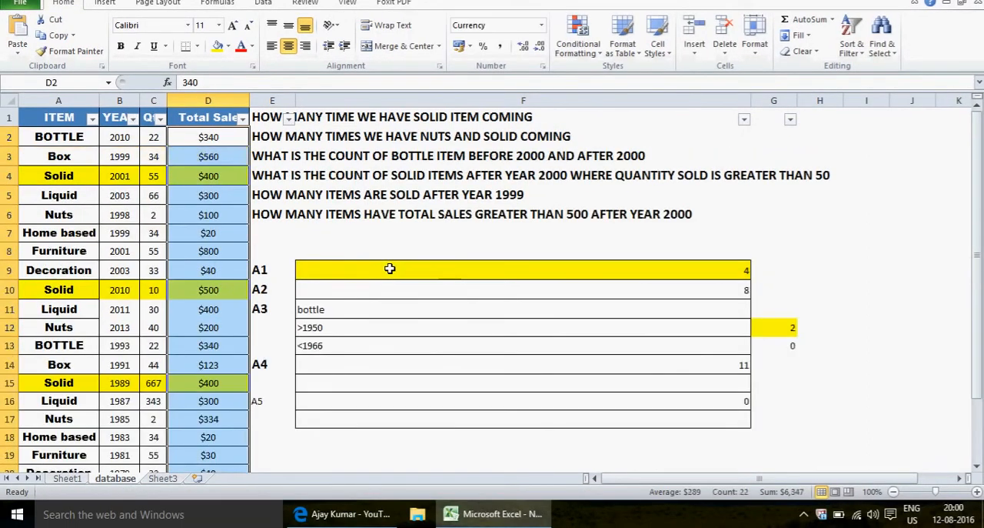
Recheck the row 6 question and the F16 formula, and filter YEAR again to values greater than 2000
left_click(539, 214)
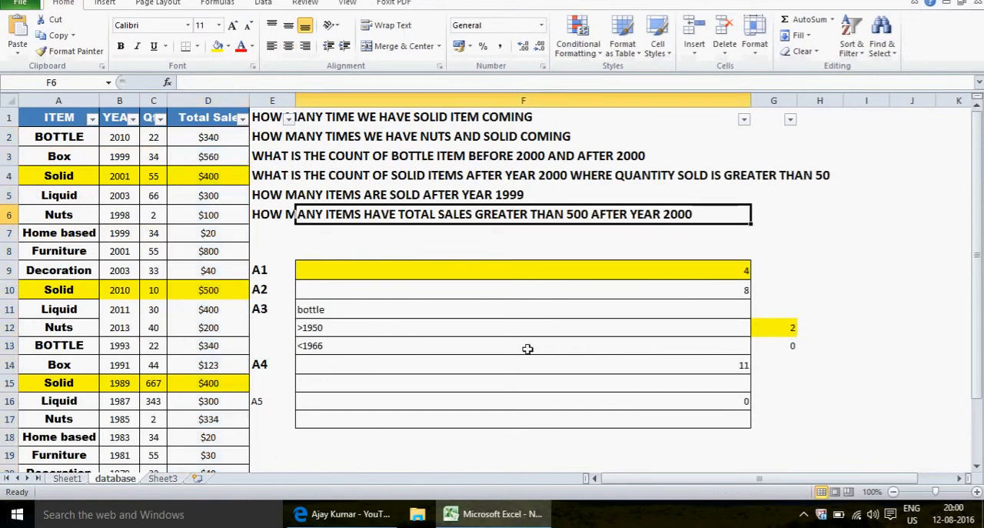
left_click(512, 405)
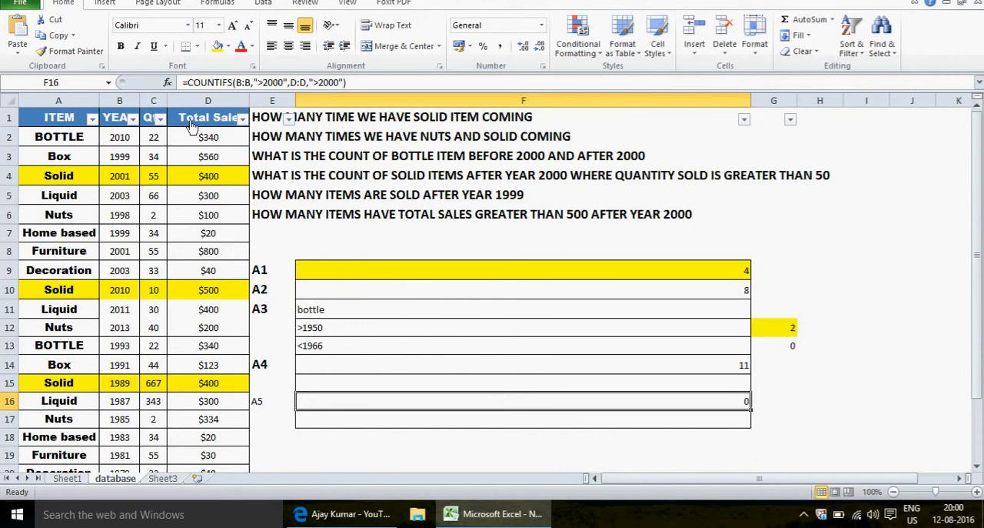
left_click(132, 120)
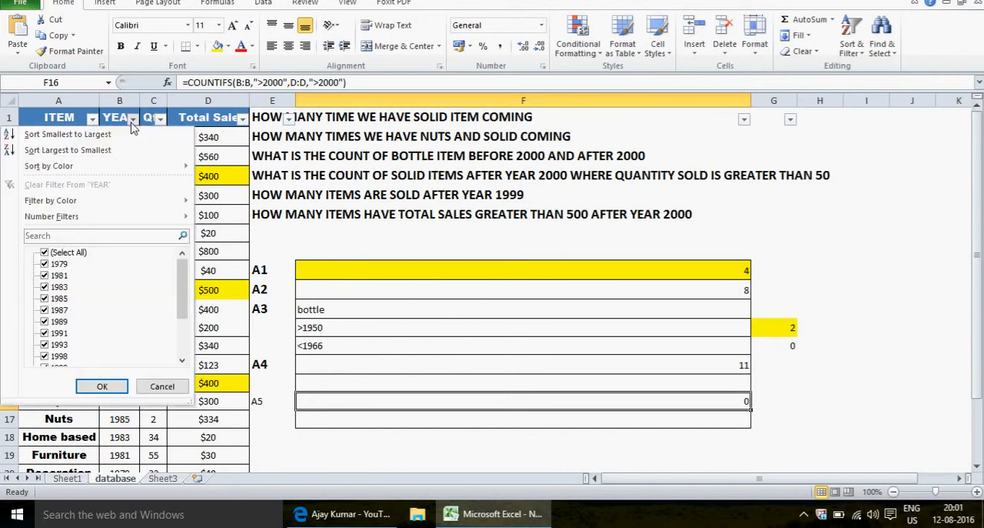
mouse_move(129, 223)
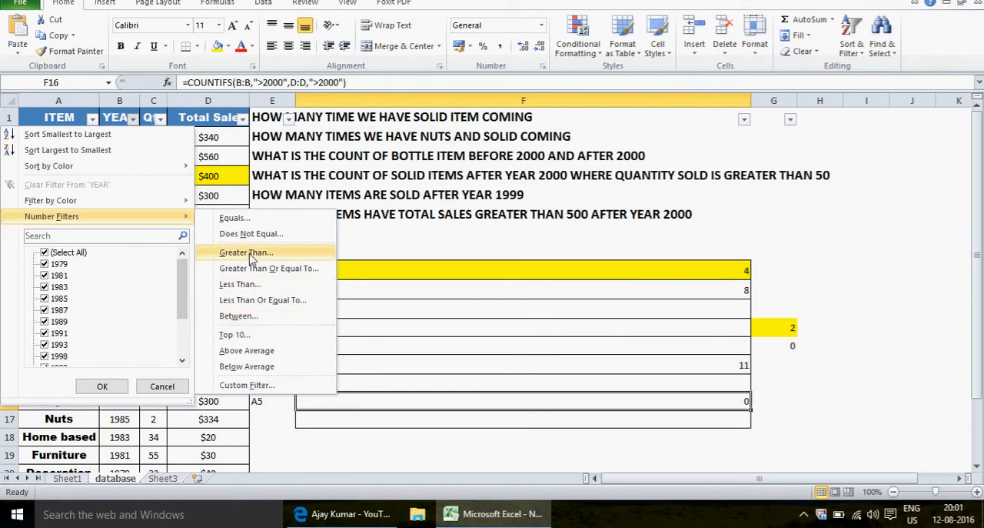
left_click(251, 254)
type("2000")
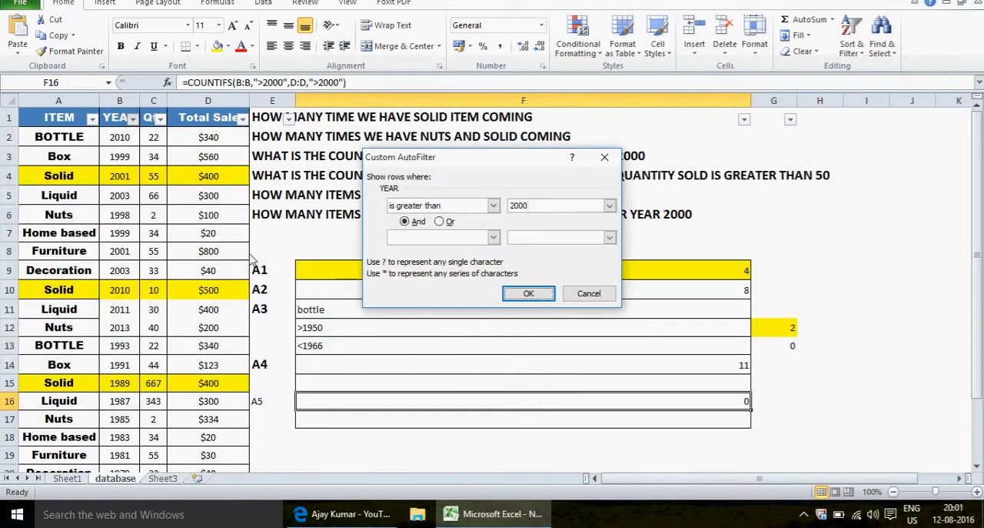
key("Return")
Examine the filtered Total Sale values in column D for sales greater than 500
left_click(213, 169)
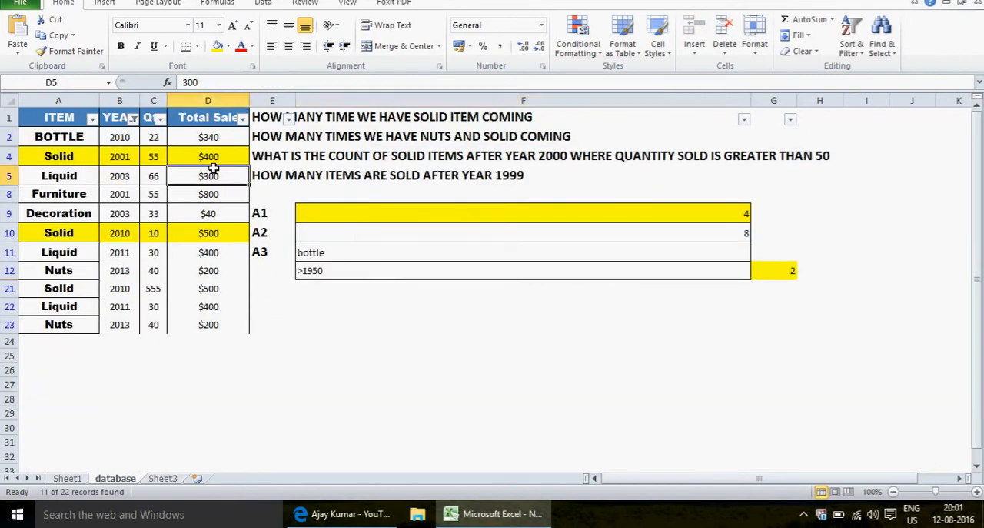
key("Up")
key("Up")
key("Up")
key("Down")
key("Down")
key("Down")
key("Down")
key("Down")
key("Down")
key("Down")
key("Down")
key("Down")
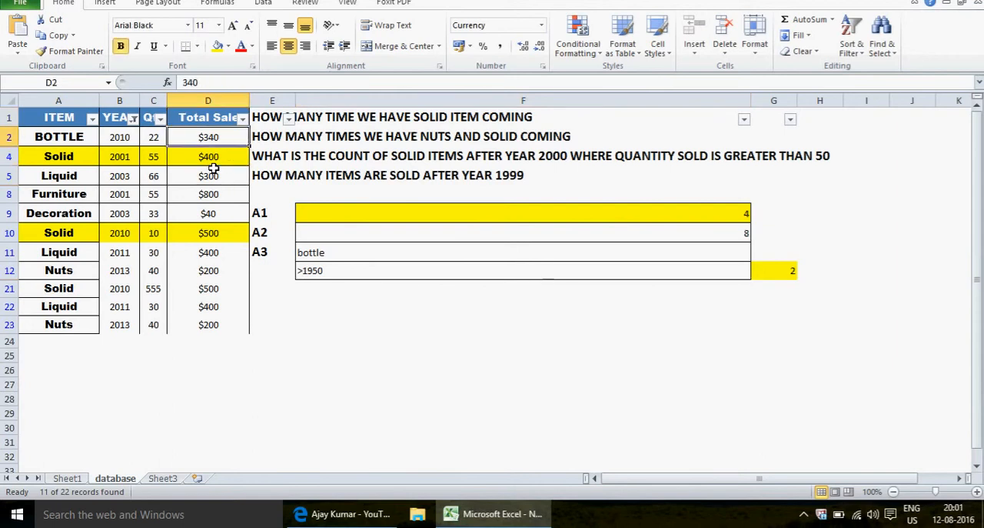
key("Up")
key("Up")
key("Up")
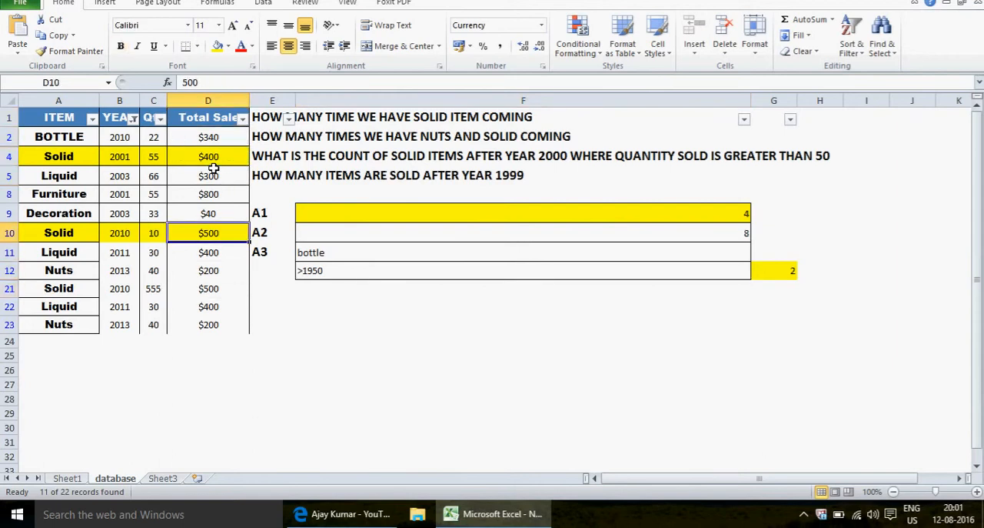
key("Down")
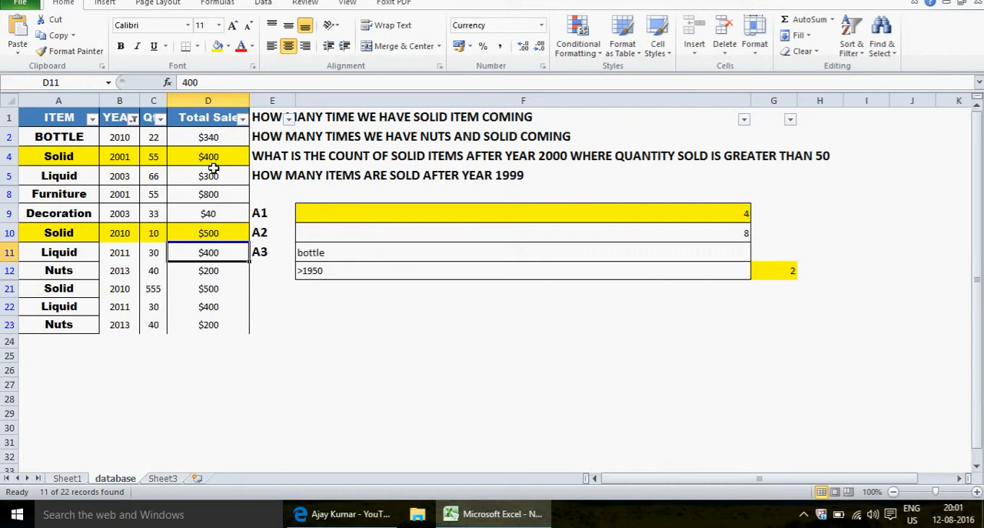
Set the Total Sale in D10 to 700 and turn off the table's filters
key("Up")
type("700")
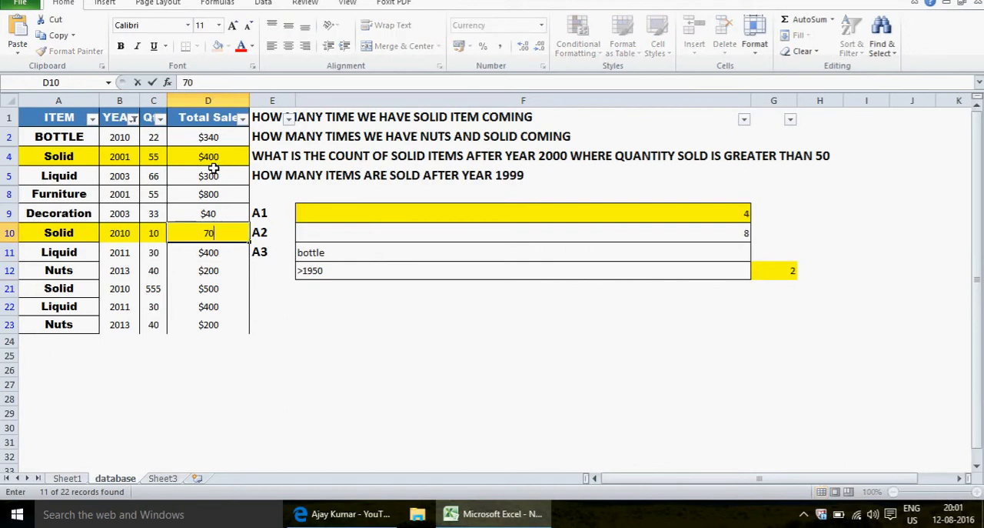
key("Return")
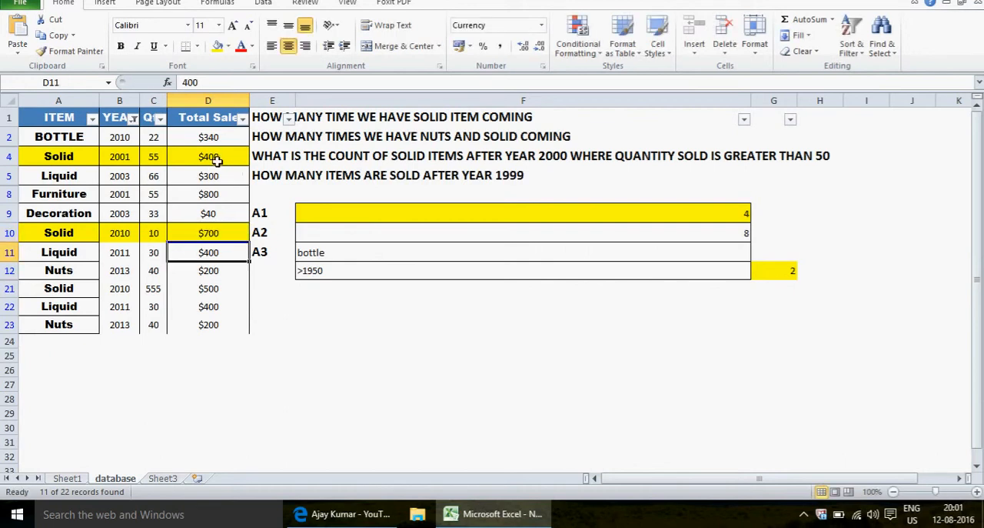
key("alt+d")
key("f")
key("f")
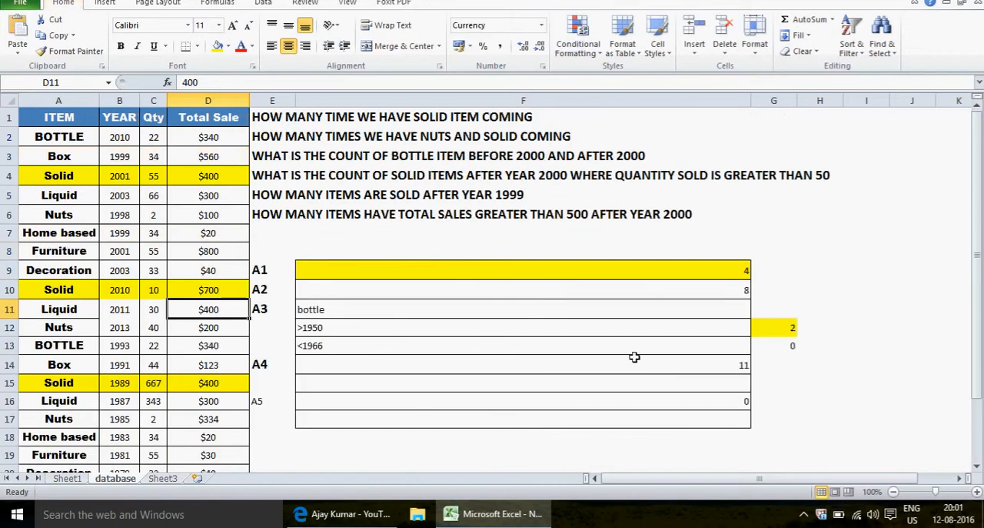
Change the column D criterion in the F16 COUNTIFS formula to ">500" and reselect the cell
left_click(599, 400)
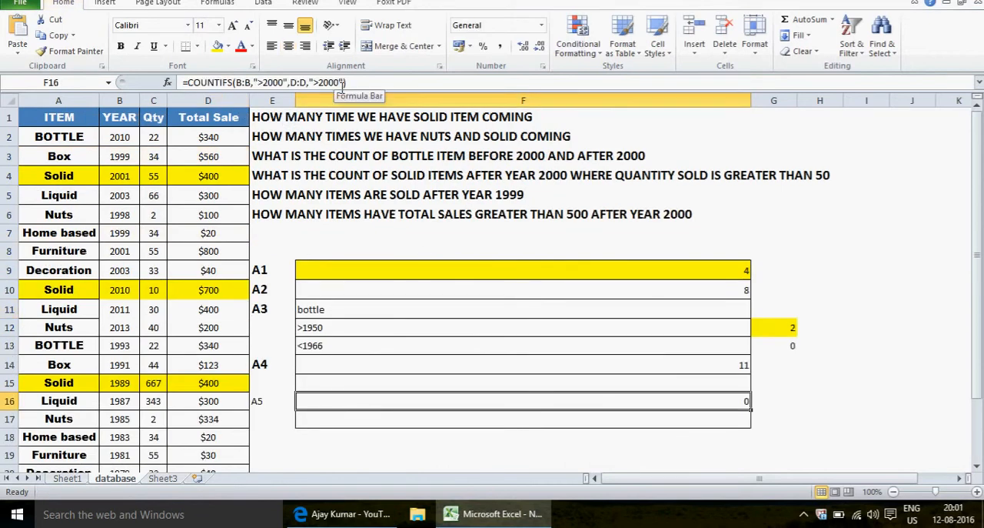
left_click(340, 83)
key("BackSpace")
key("BackSpace")
key("BackSpace")
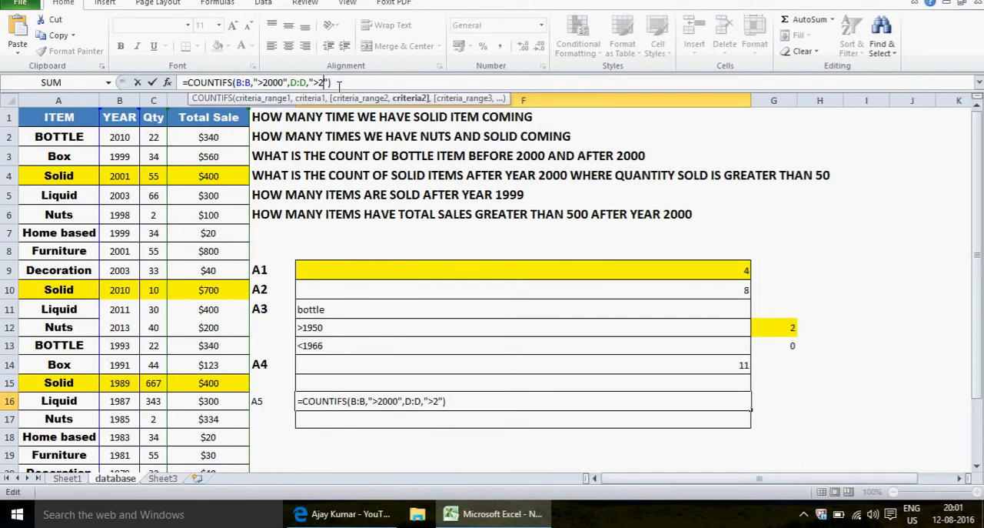
key("BackSpace")
type("500")
key("Return")
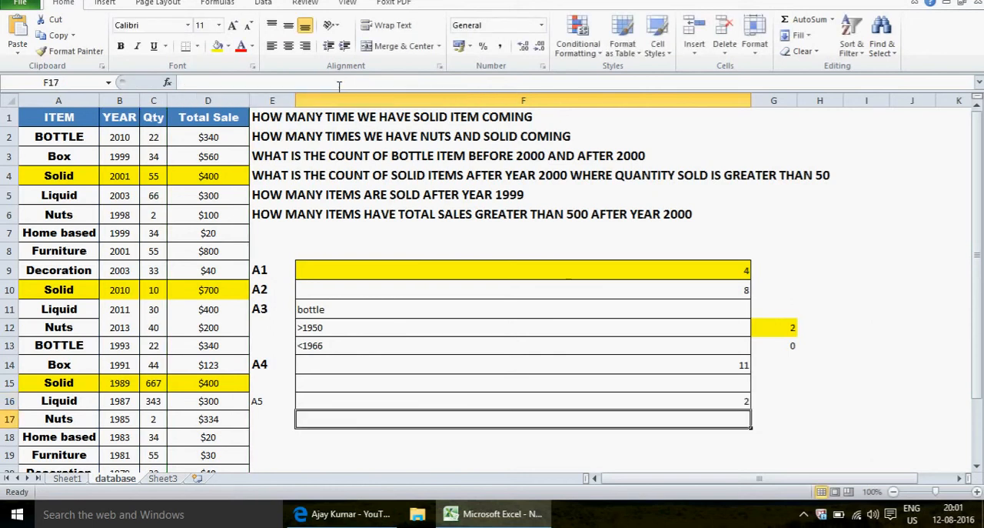
left_click(427, 400)
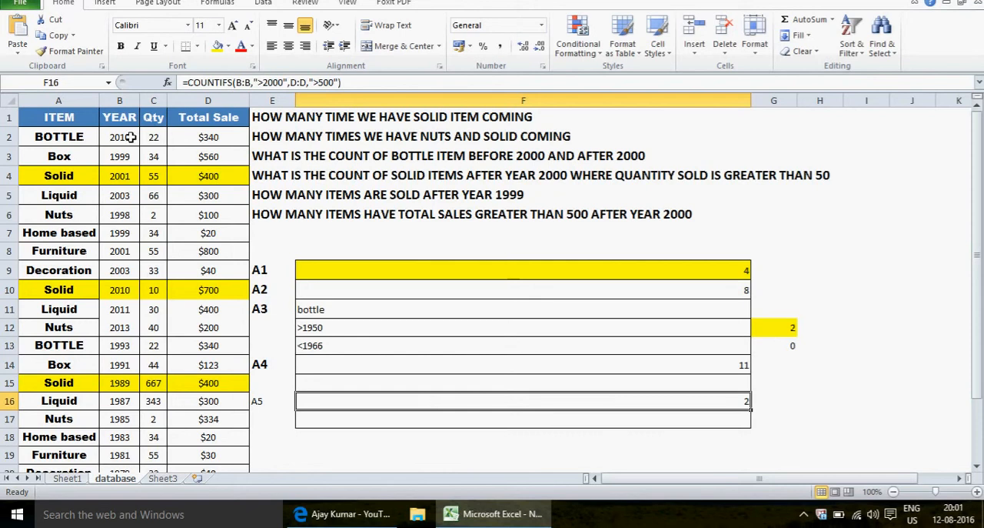
Turn the table's filters back on from the ITEM header and filter YEAR to values greater than 2000
left_click(189, 156)
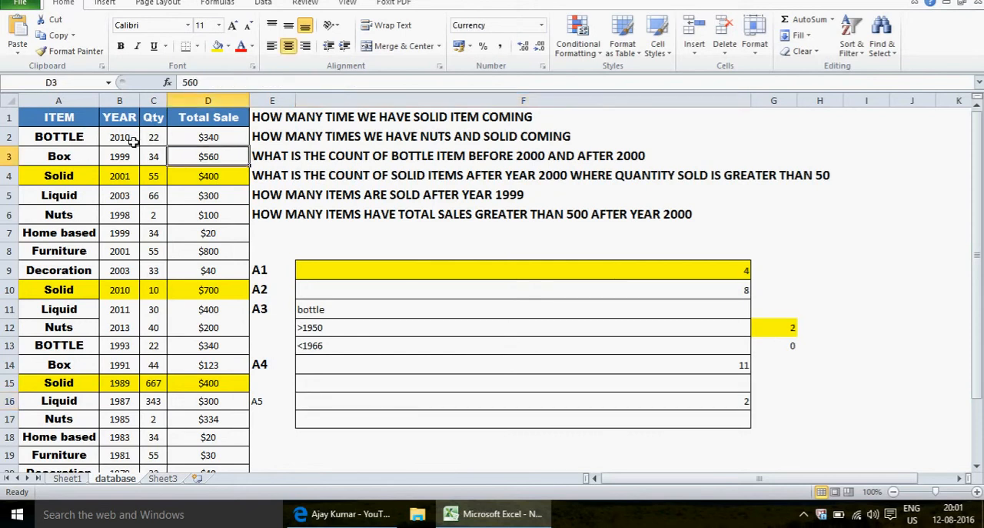
left_click(416, 402)
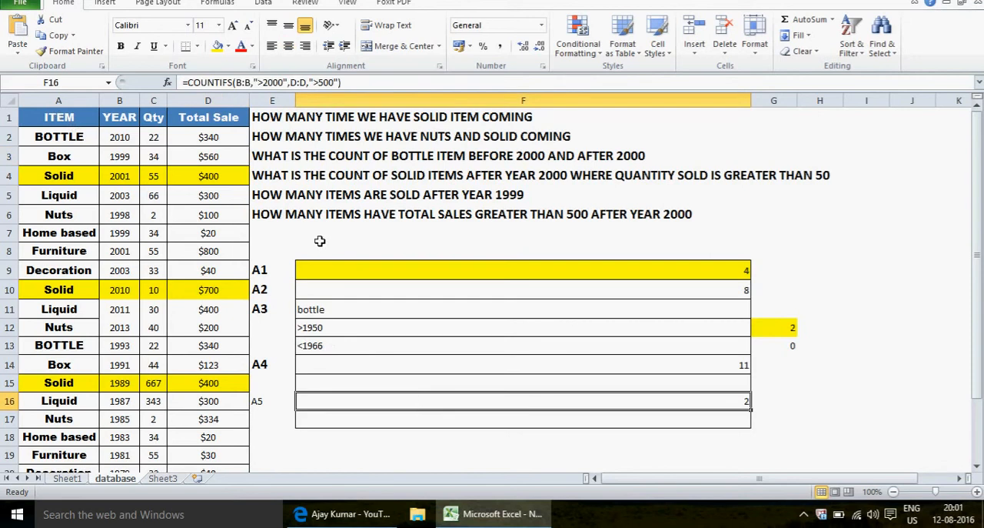
left_click(77, 122)
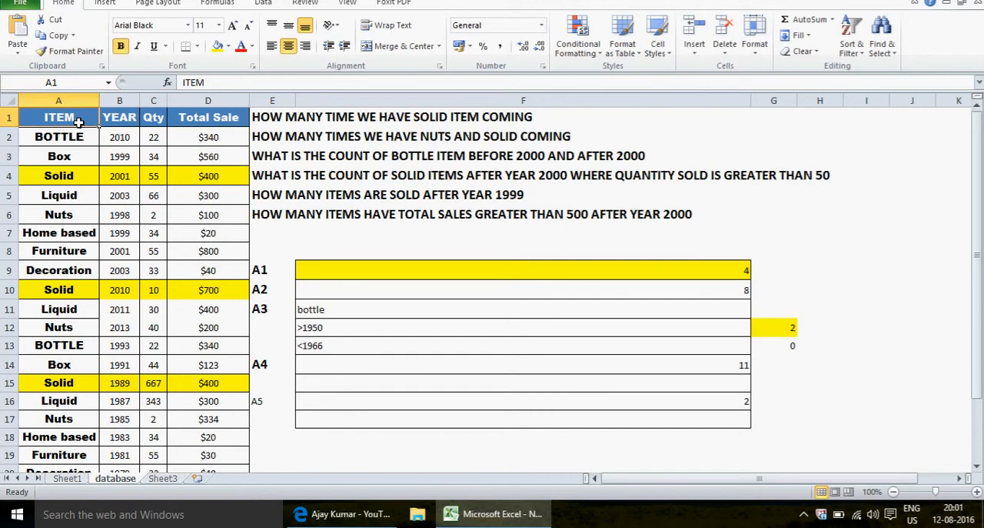
key("alt+d")
key("f")
key("f")
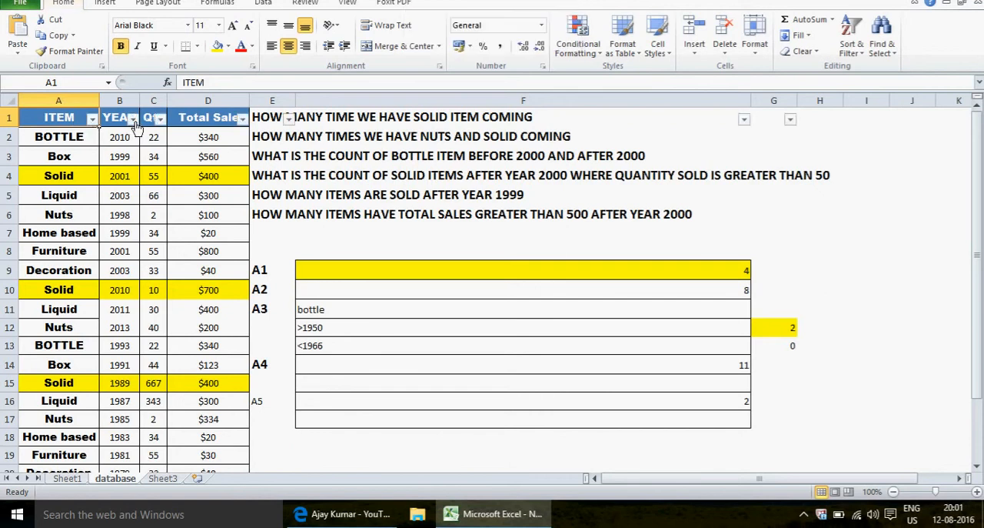
left_click(133, 119)
mouse_move(134, 218)
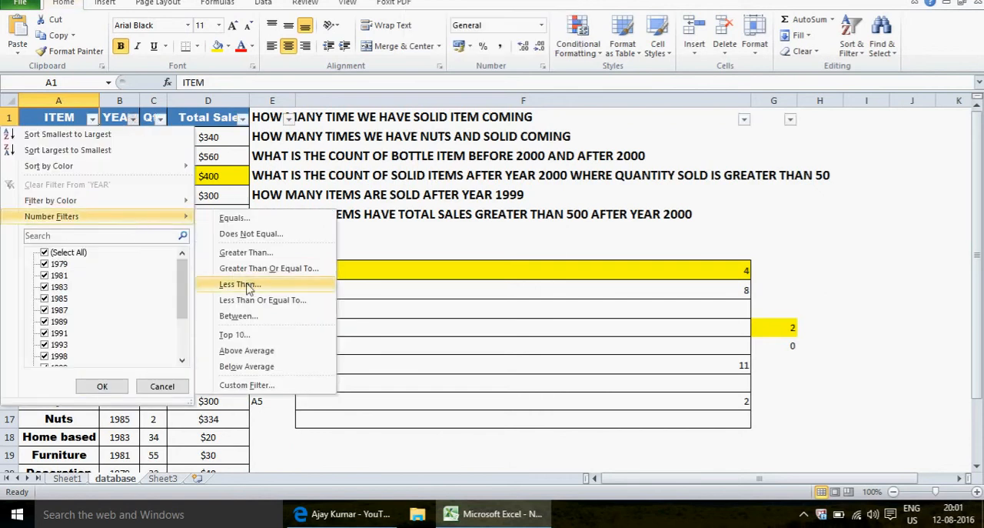
left_click(293, 257)
type("2")
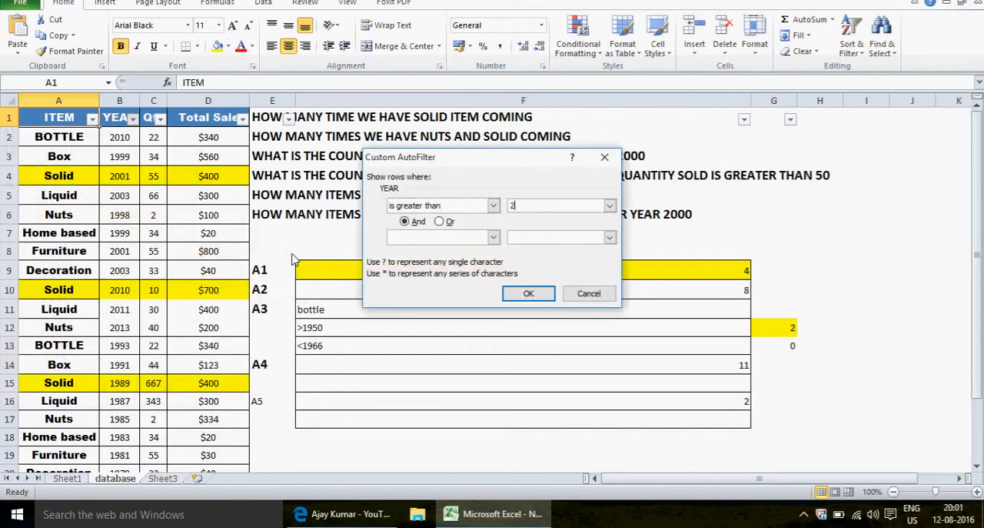
type("000")
key("Return")
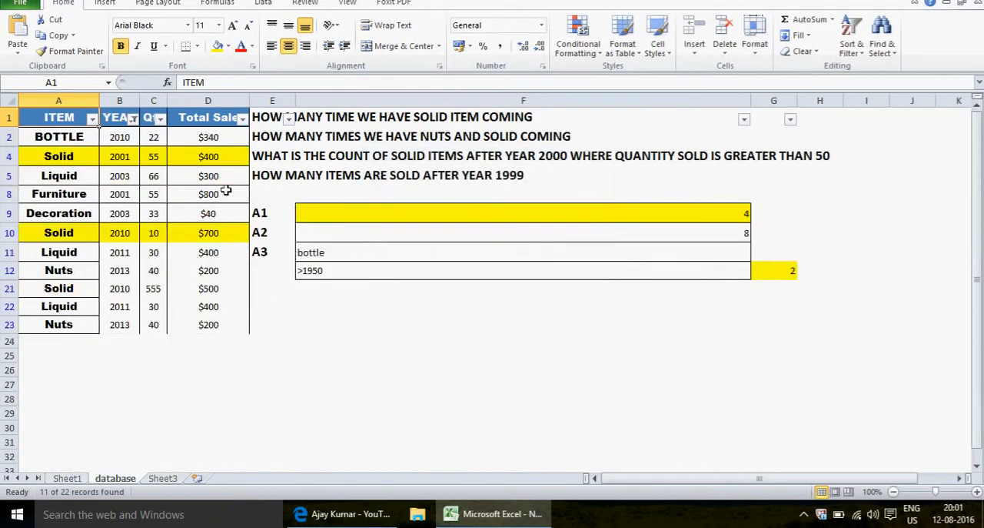
Examine the filtered Solid row 10 and Furniture row 8 for total sales above 500
left_click(236, 234)
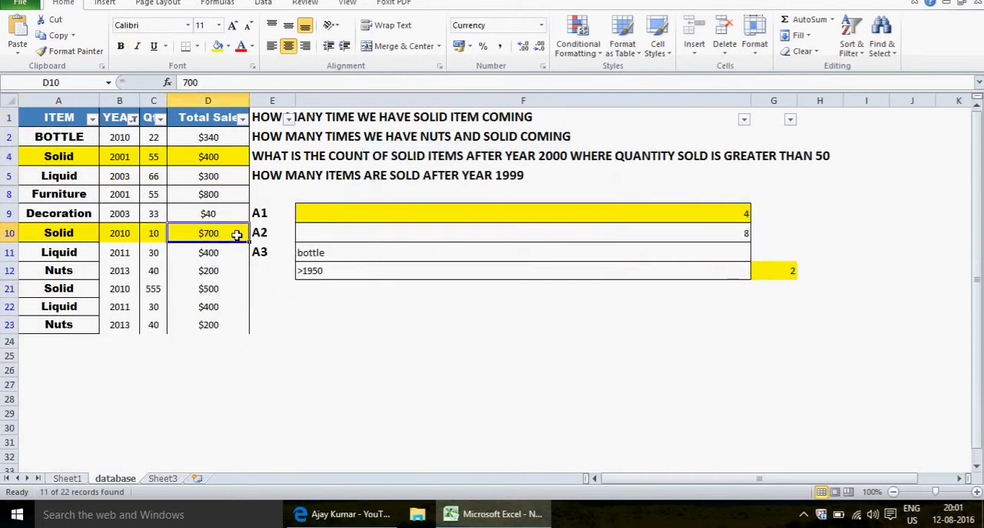
left_click(90, 238)
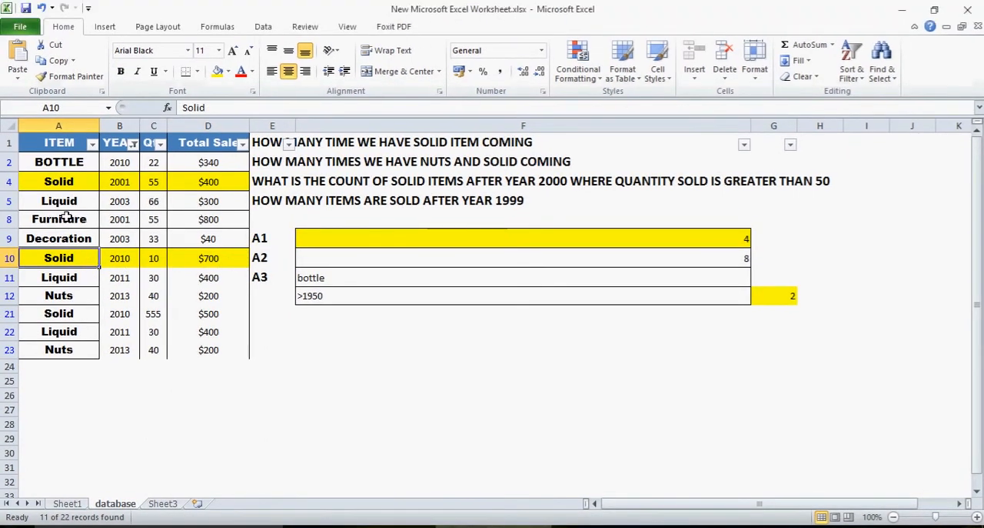
left_click(67, 193)
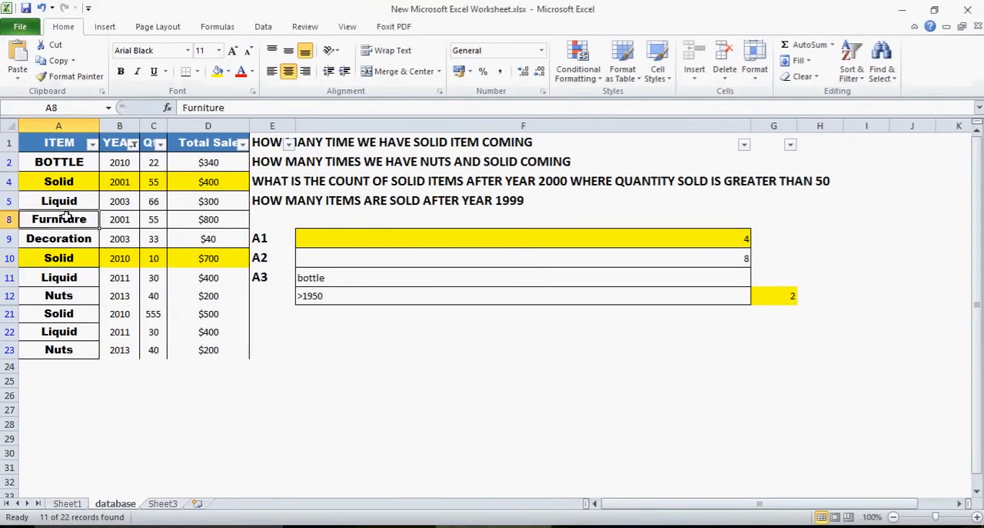
left_click_drag(67, 217, 238, 218)
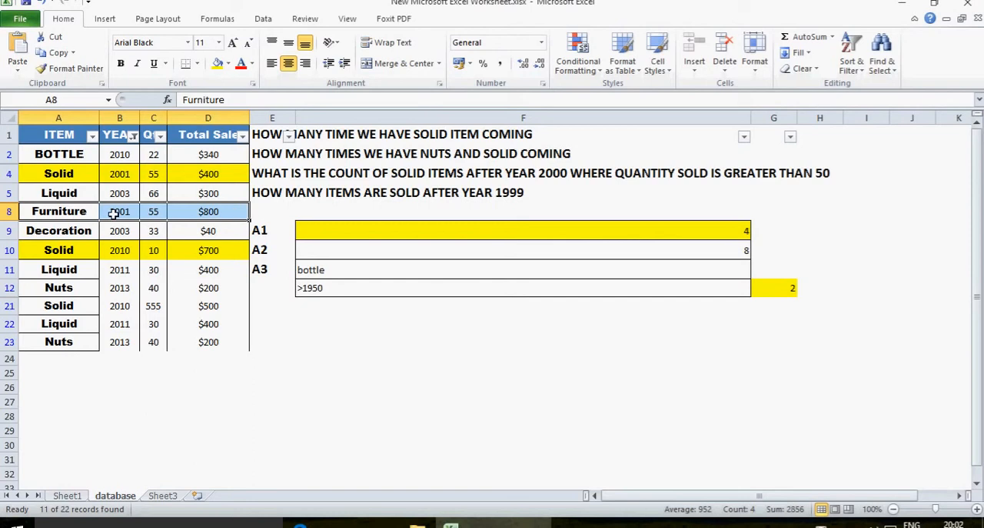
Set the Furniture row's Total Sale in D8 to 2, turn off the filters and recheck the F16 count
left_click(224, 213)
type("2")
key("Return")
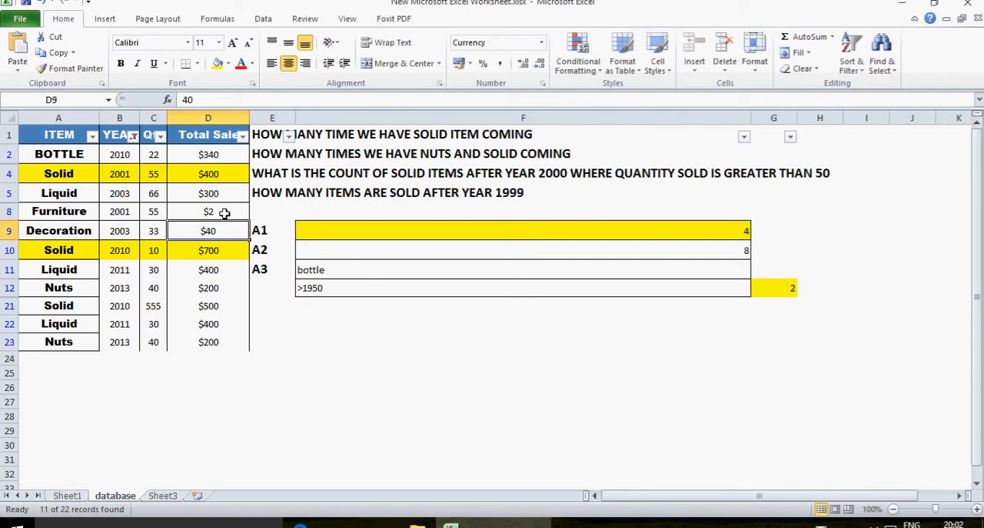
key("ctrl+shift+l")
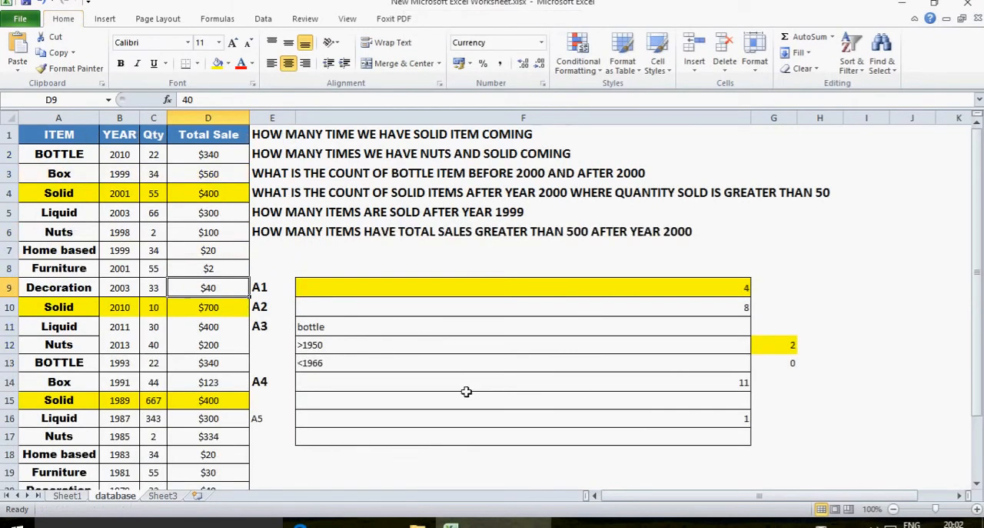
left_click(484, 417)
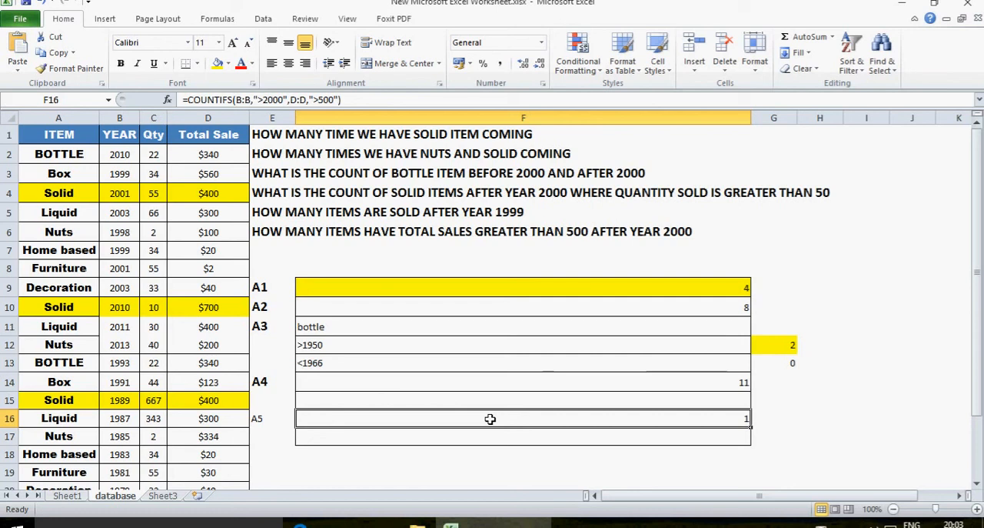
Convert the answer formulas in F9:G17 to plain text by replacing every "=" with nothing
key("Up")
key("Up")
key("Up")
key("Up")
key("Up")
key("Up")
key("Up")
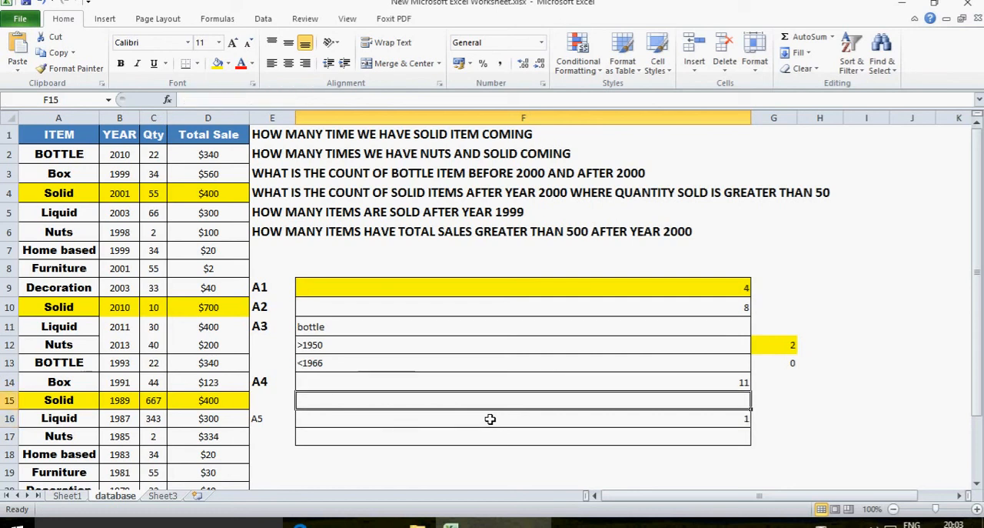
key("shift+Down")
key("shift+Down")
key("shift+Down")
key("shift+Down")
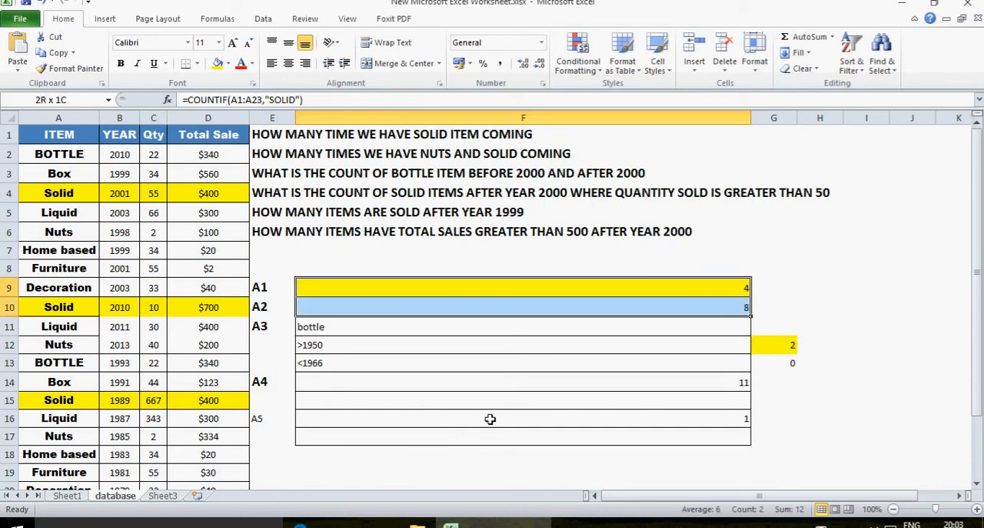
key("shift+Down")
key("shift+Down")
key("shift+Down")
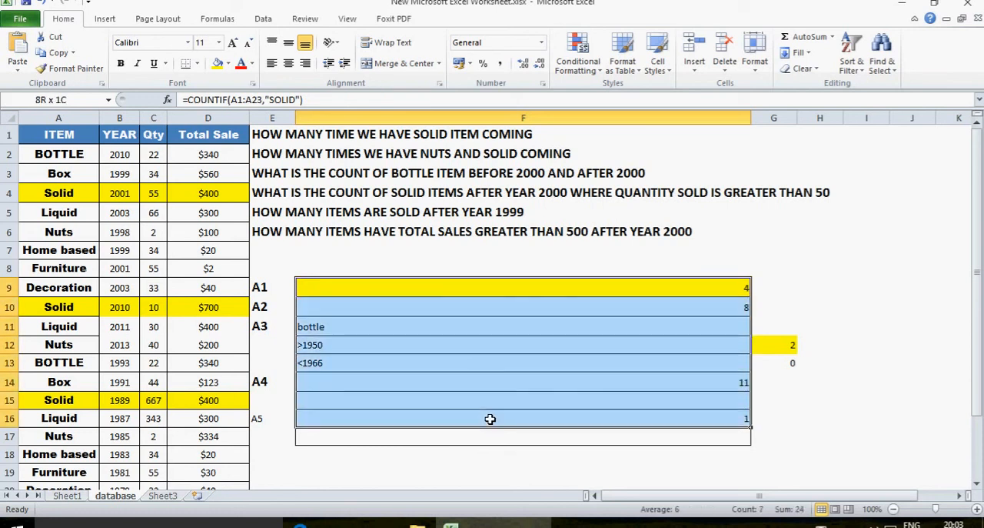
key("shift+Down")
key("shift+Right")
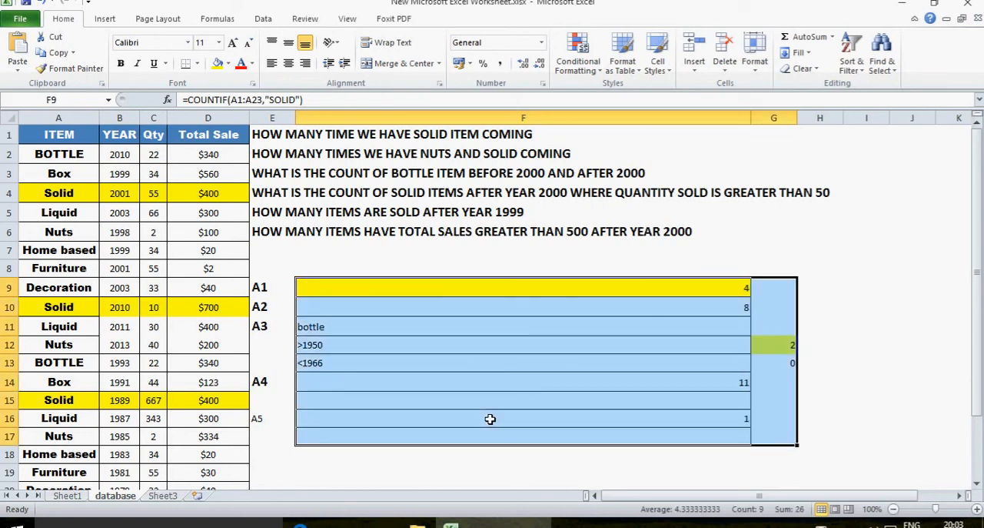
key("ctrl+h")
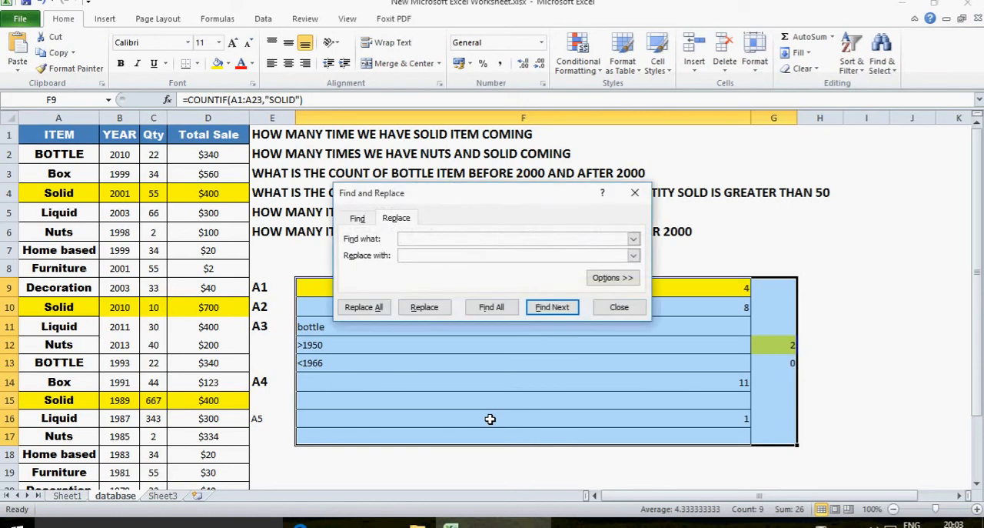
type("=")
left_click(366, 307)
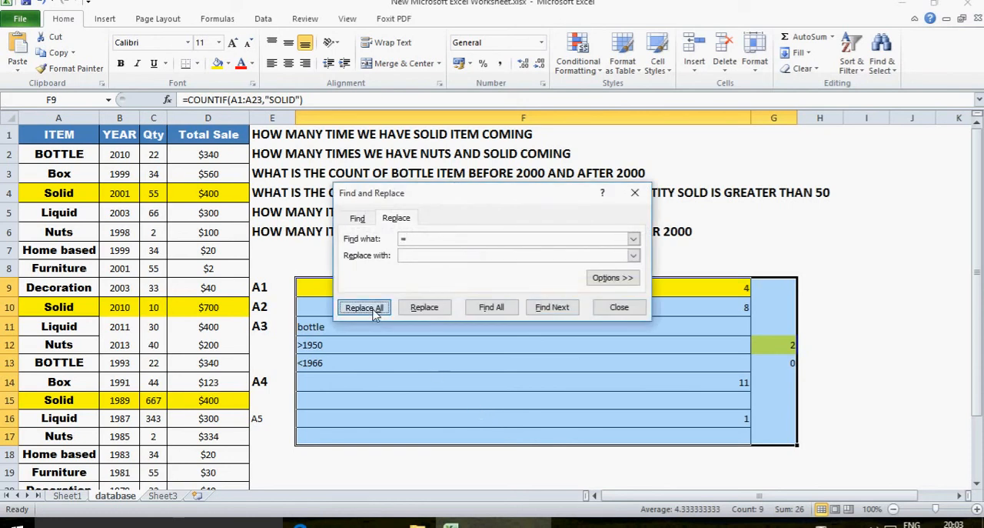
left_click(498, 299)
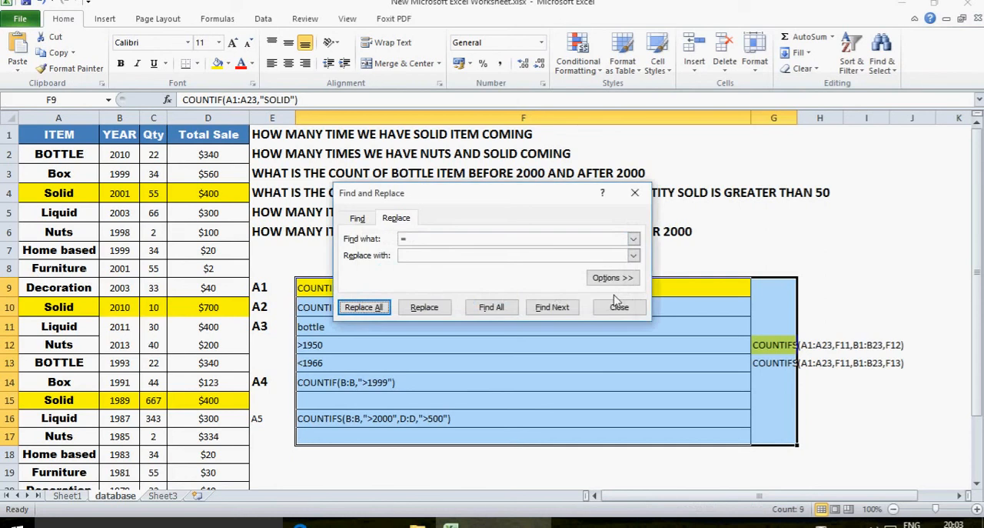
left_click(619, 306)
left_click(598, 323)
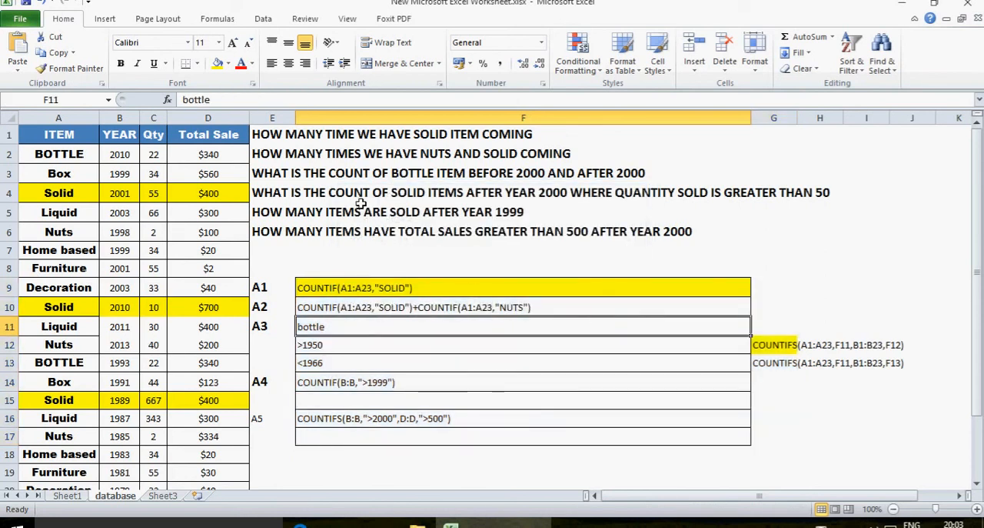
left_click(273, 133)
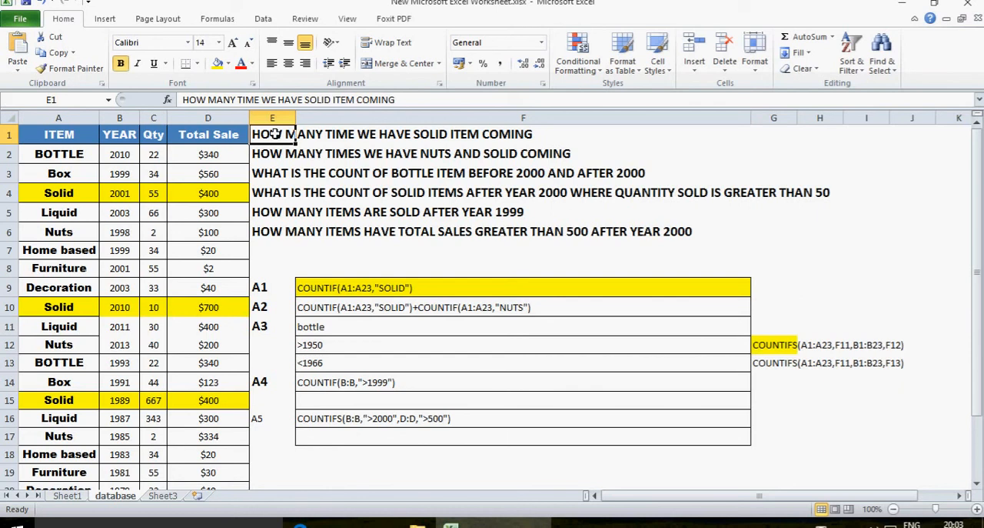